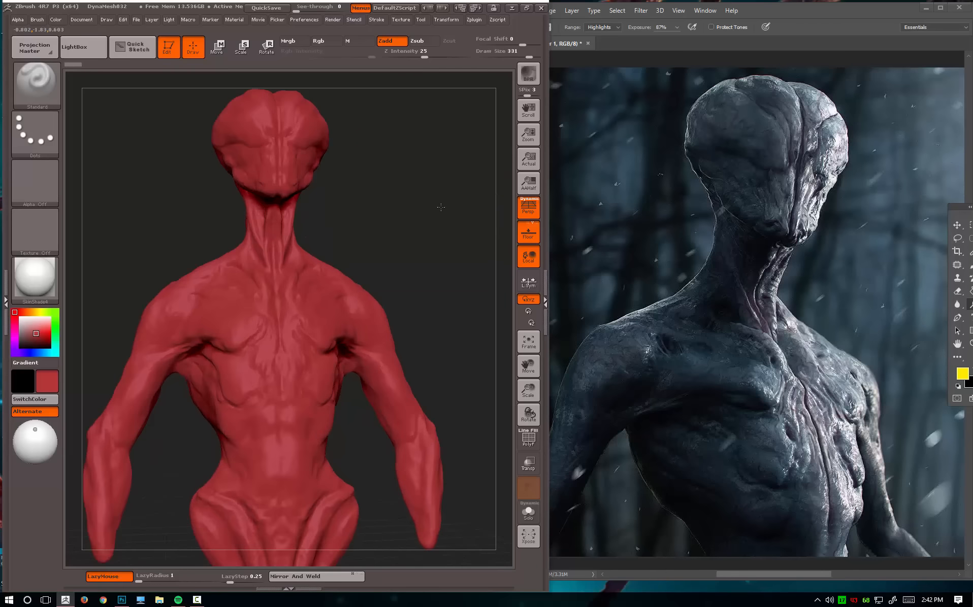
Examine the alien sculpt's proportions from the front, three-quarter and side views against the reference image.
mouse_move(441, 207)
left_mouse_down()
mouse_move(447, 220)
mouse_move(435, 232)
mouse_move(430, 223)
left_mouse_up()
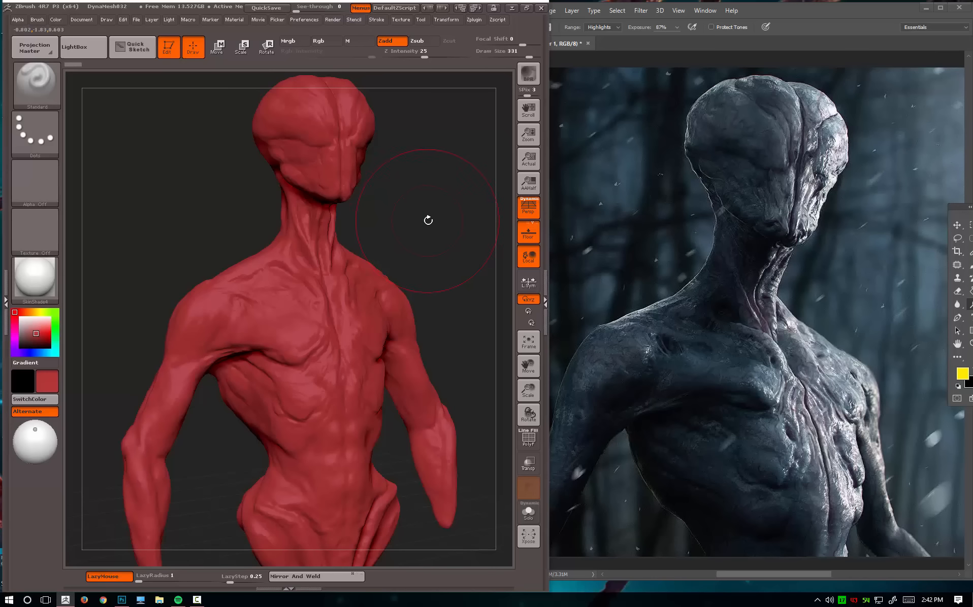
left_click_drag(429, 221, 420, 221, "alt")
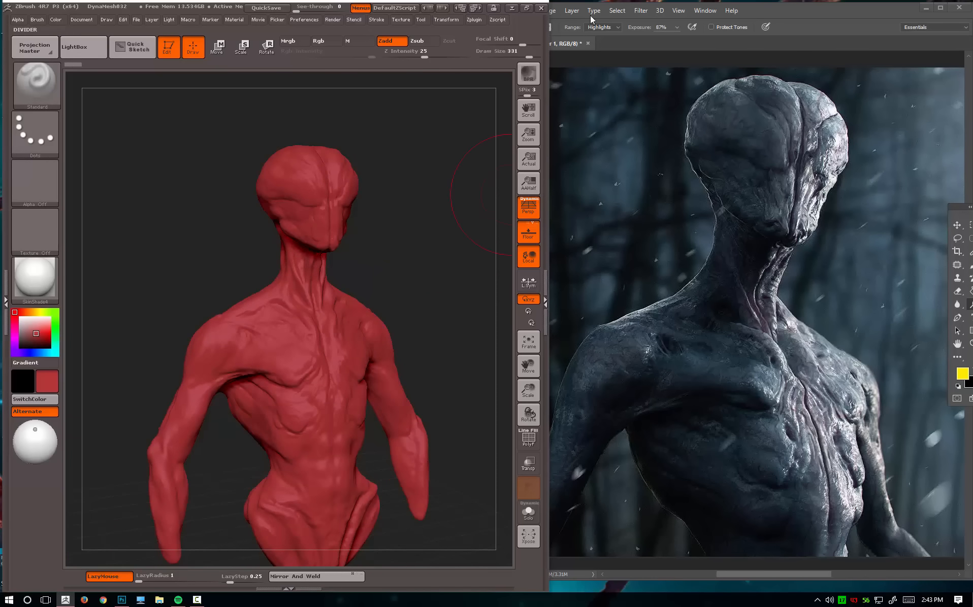
left_click(527, 9)
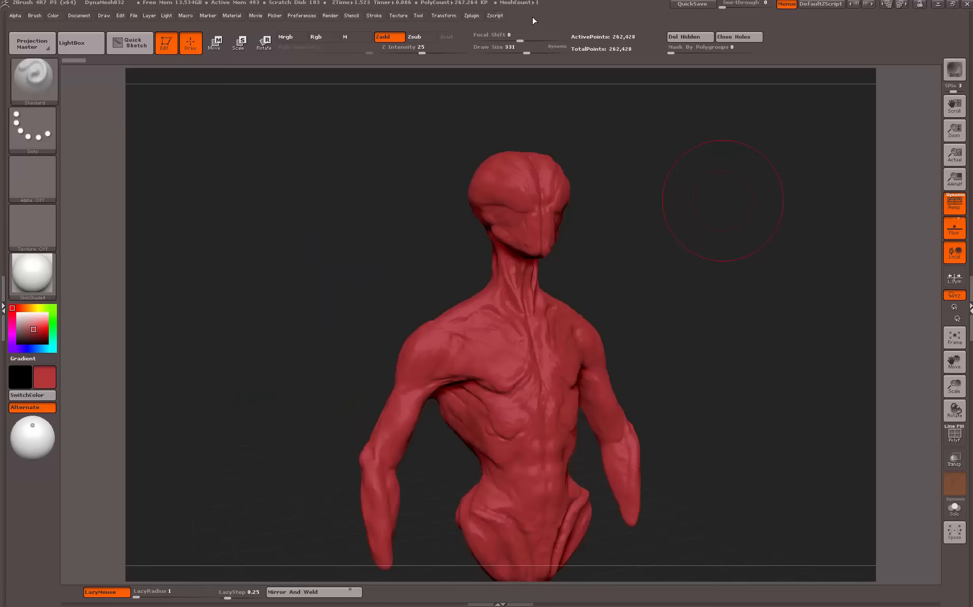
left_click(970, 149)
left_click(879, 233)
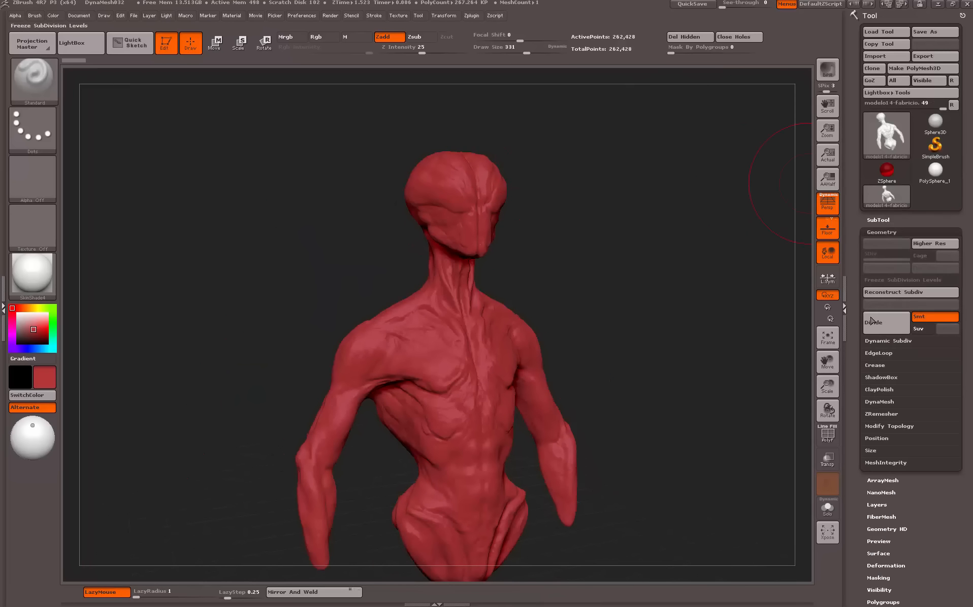
left_click_drag(333, 218, 792, 131)
left_click(953, 4)
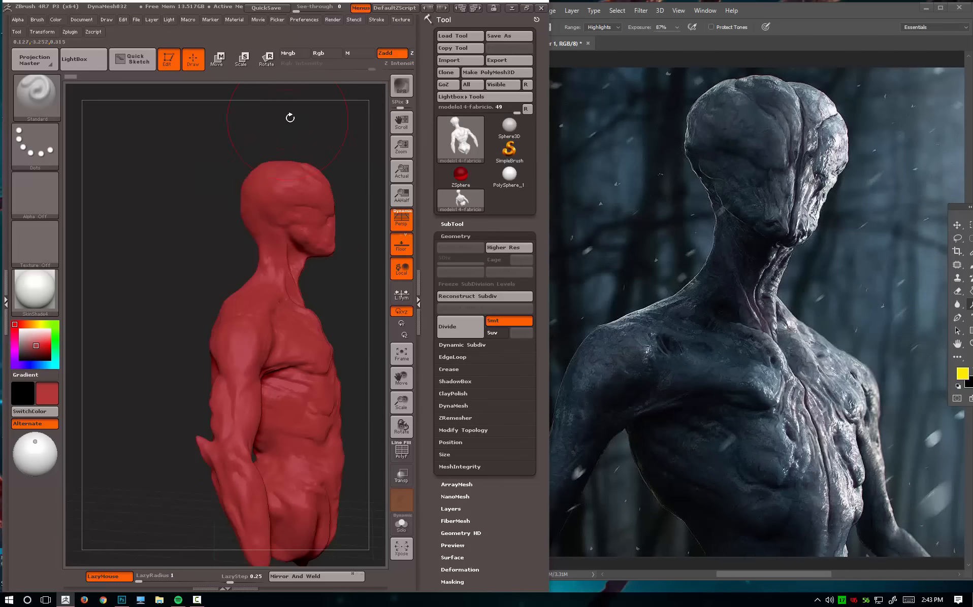
left_click_drag(288, 115, 238, 122)
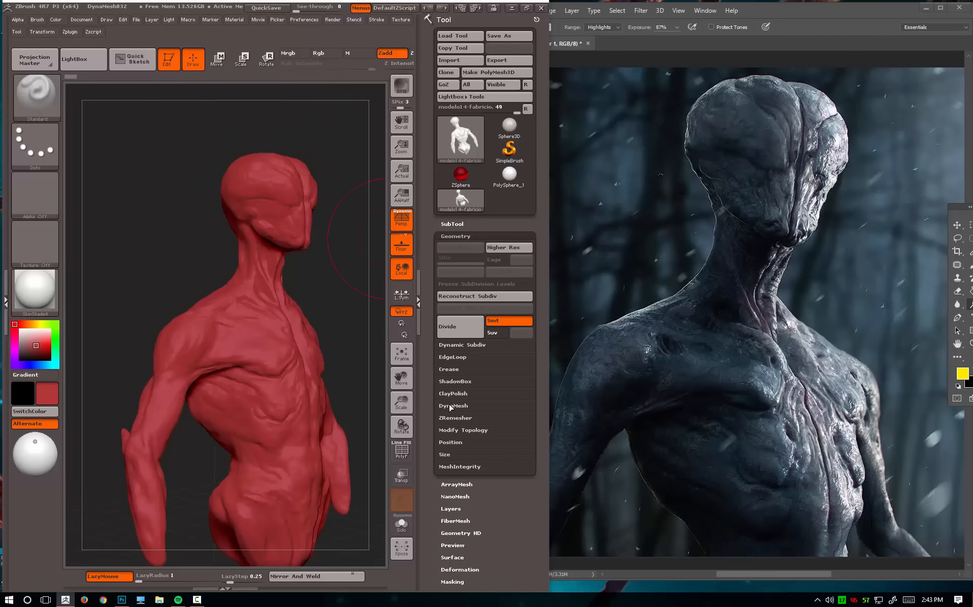
left_click(419, 404)
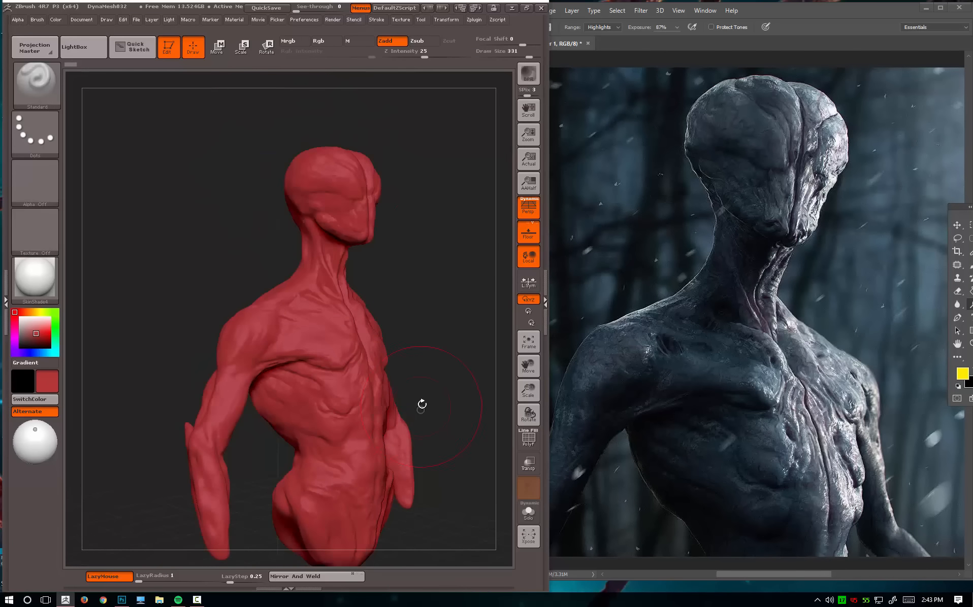
left_click(530, 10)
mouse_move(660, 196)
left_mouse_down()
mouse_move(746, 202)
mouse_move(706, 204)
mouse_move(764, 277)
mouse_move(740, 241)
mouse_move(738, 279)
mouse_move(719, 254)
mouse_move(708, 275)
mouse_move(702, 262)
left_mouse_up()
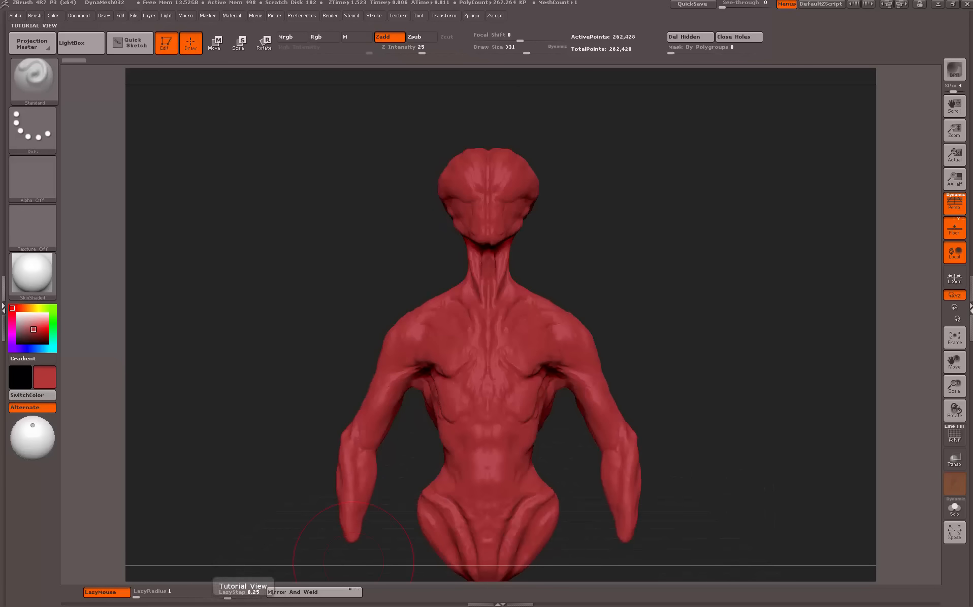
key("ctrl")
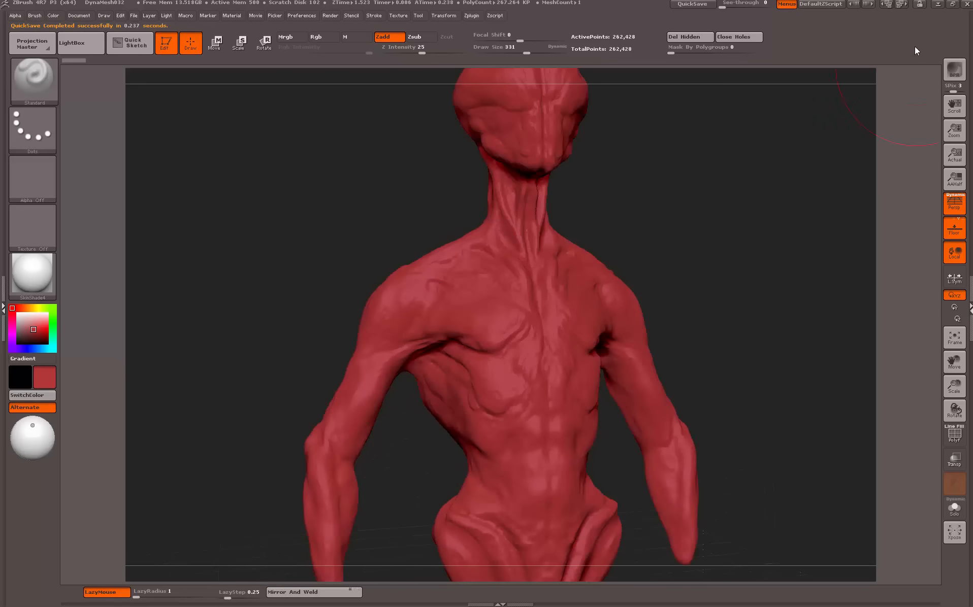
left_click(956, 5)
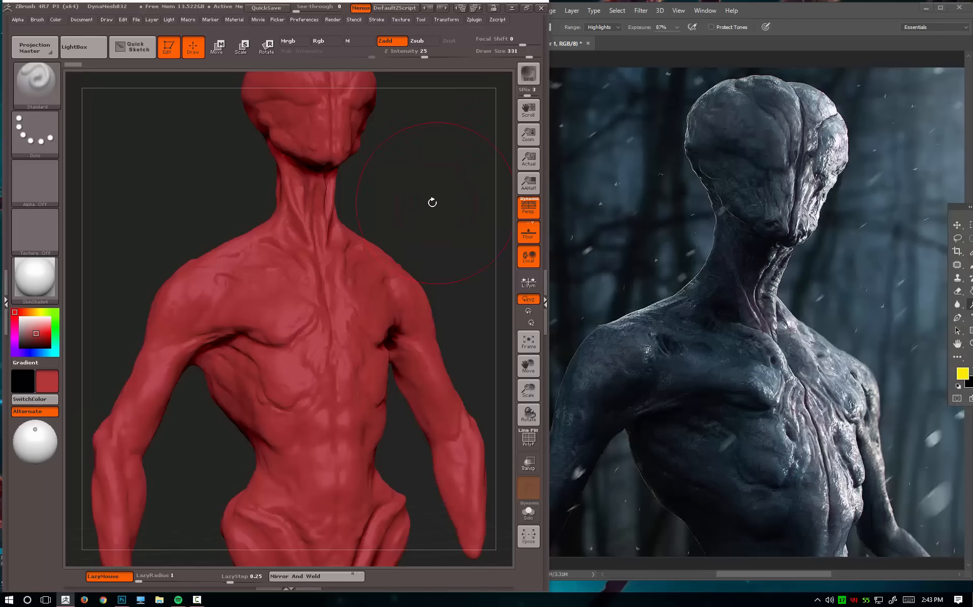
mouse_move(435, 179)
left_mouse_down("alt")
mouse_move(430, 158)
mouse_move(441, 198)
mouse_move(397, 204)
mouse_move(453, 201)
mouse_move(465, 257)
mouse_move(449, 254)
mouse_move(462, 230)
mouse_move(380, 256)
left_mouse_up("alt")
key("space")
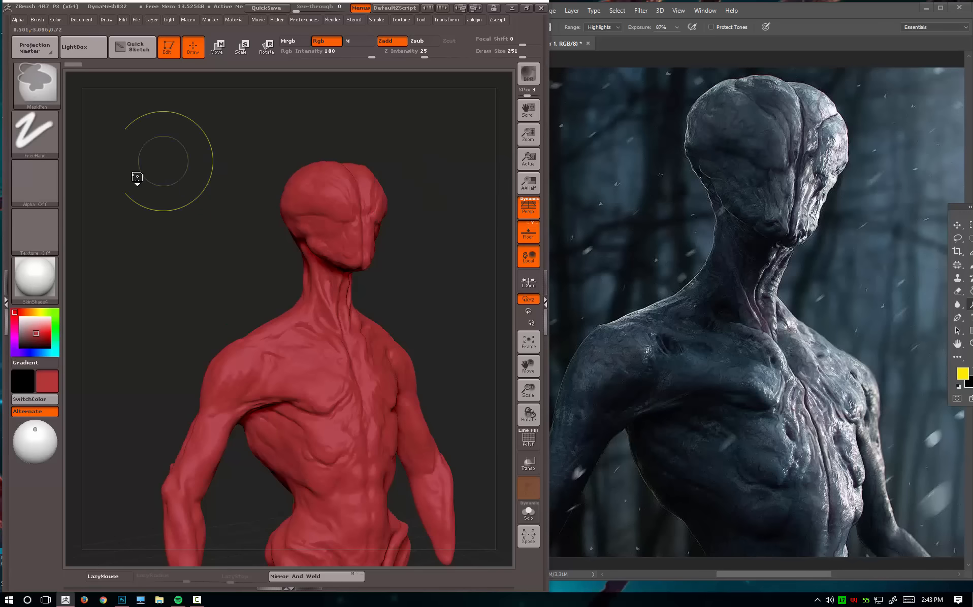
Try to scale down the alien's head and upper neck with the rest of the body masked.
mouse_move(146, 170)
left_mouse_down("ctrl")
mouse_move(434, 254)
mouse_move(412, 218)
left_mouse_up("ctrl")
mouse_move(157, 137)
left_mouse_down("ctrl")
mouse_move(390, 236)
mouse_move(446, 188)
mouse_move(406, 215)
left_mouse_up("ctrl")
left_click(452, 256, "ctrl")
key("e")
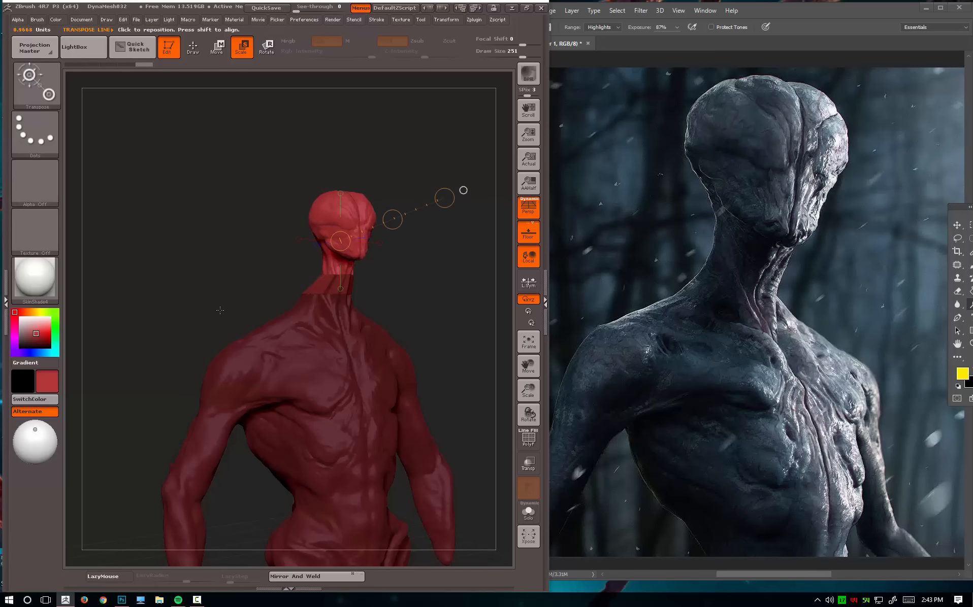
key("ctrl+z")
key("q")
left_click(435, 251, "ctrl")
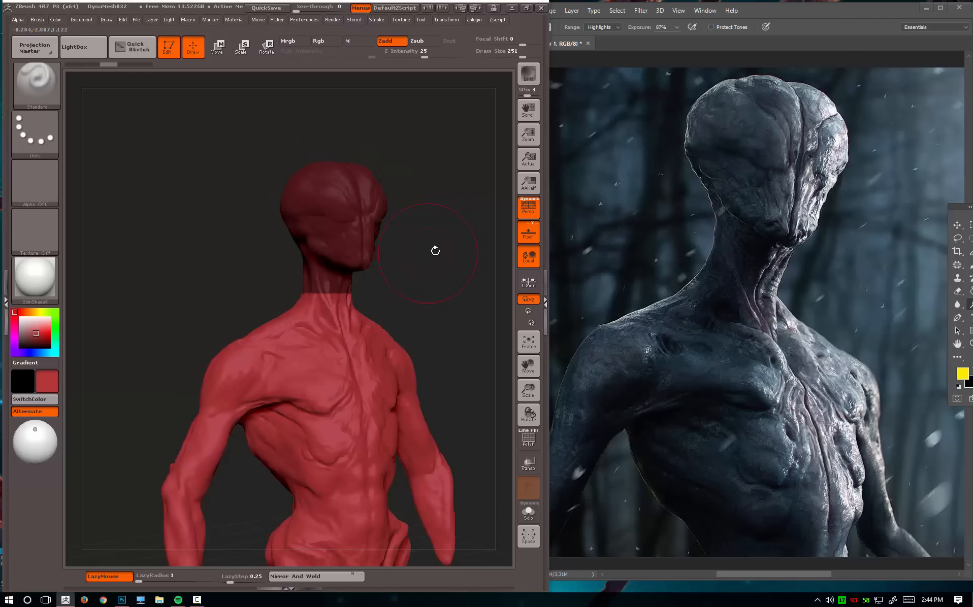
left_click_drag(463, 123, 441, 169, "ctrl")
Duplicate the alien body subtool and hide the second copy in the subtool list.
left_click(526, 8)
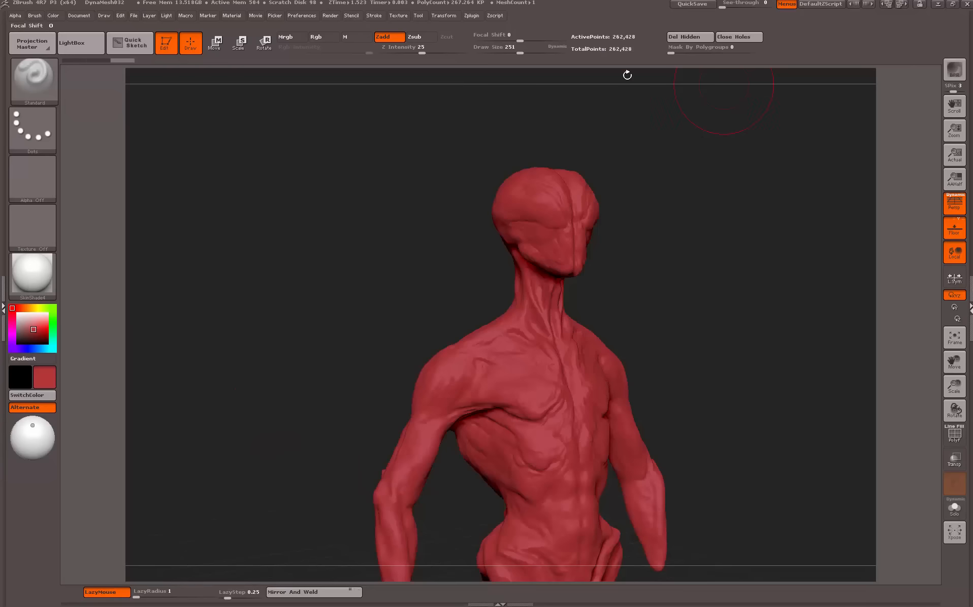
left_click(968, 218)
left_click(889, 231)
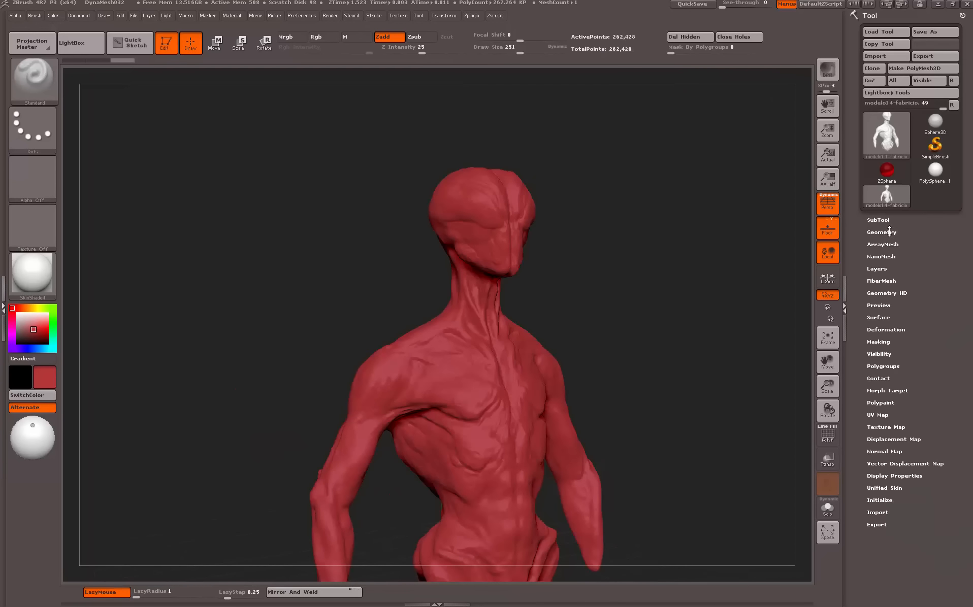
left_click(889, 231)
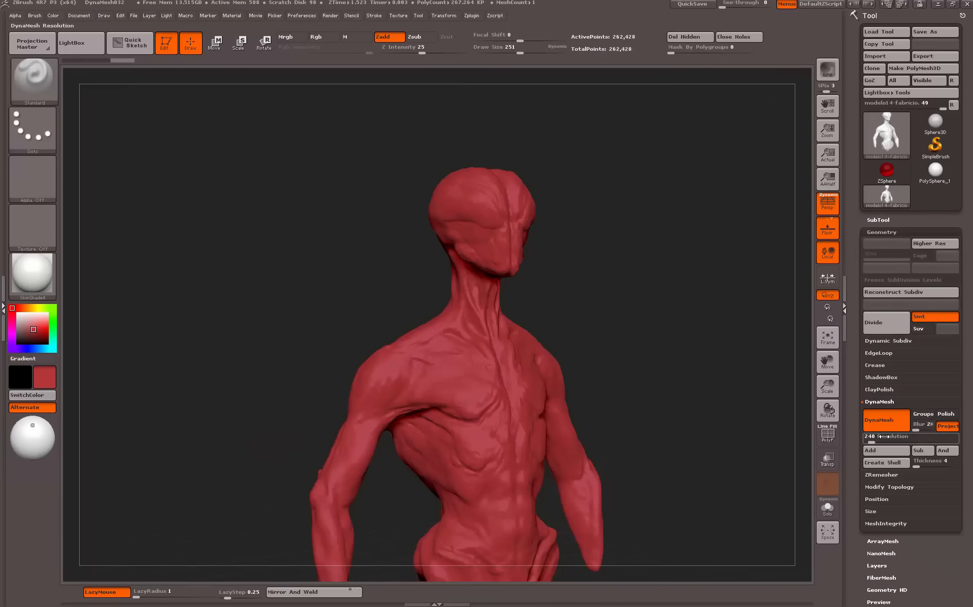
left_click(877, 220)
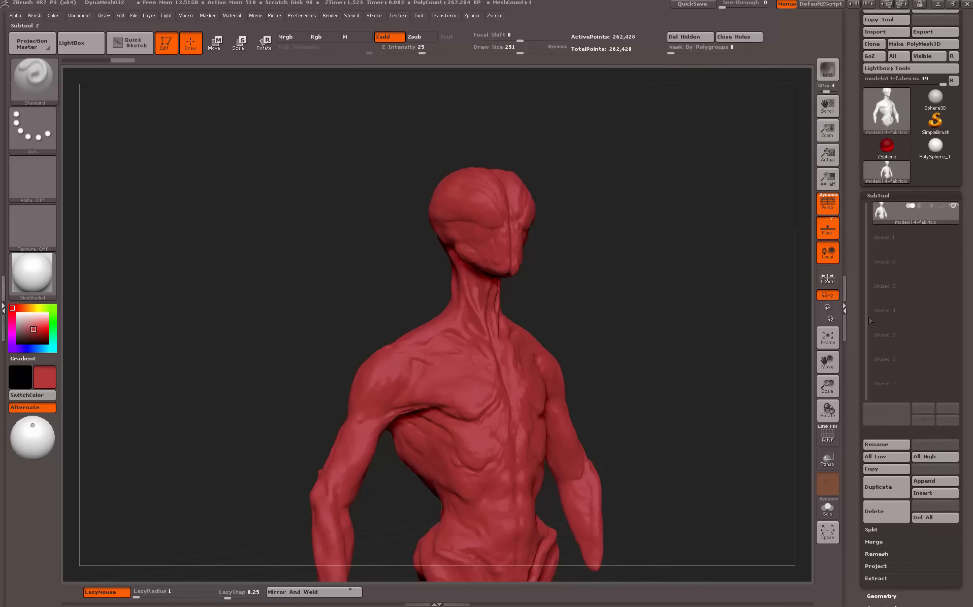
left_click(884, 487)
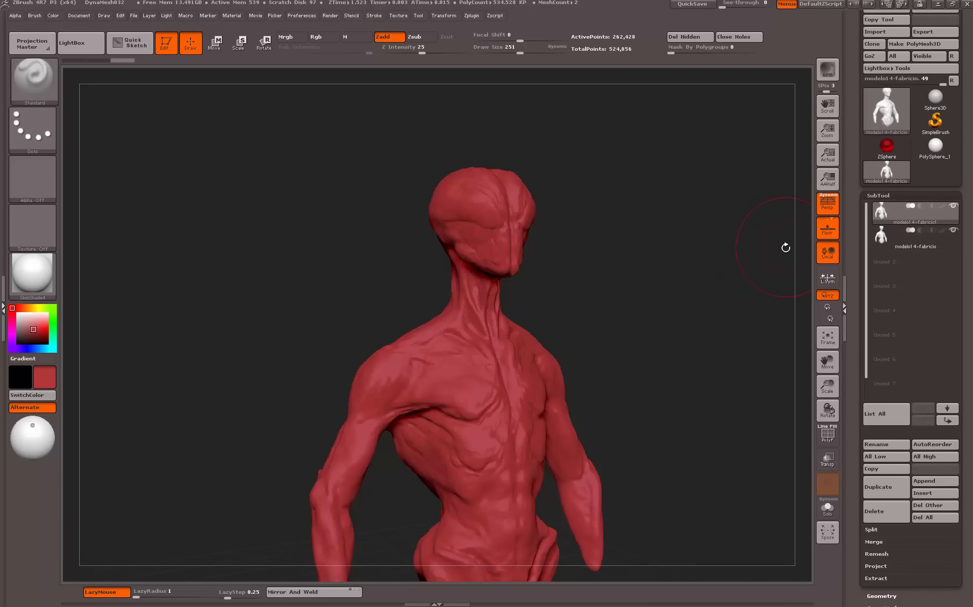
left_click(954, 232)
Retopologize the visible body copy with ZRemesher at a target polygon count of 5.
left_click(886, 196)
left_click(891, 209)
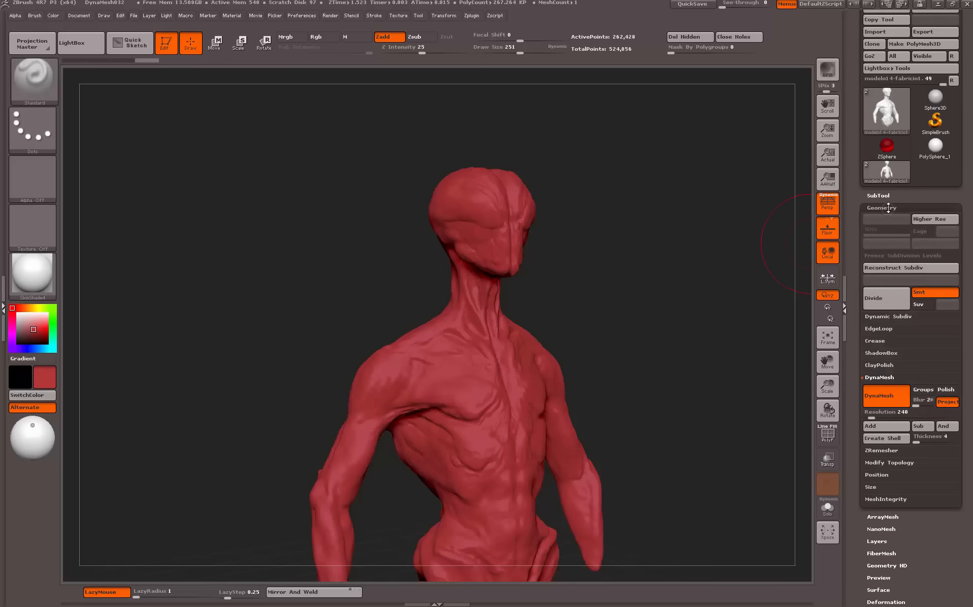
left_click(880, 390)
left_click(868, 402)
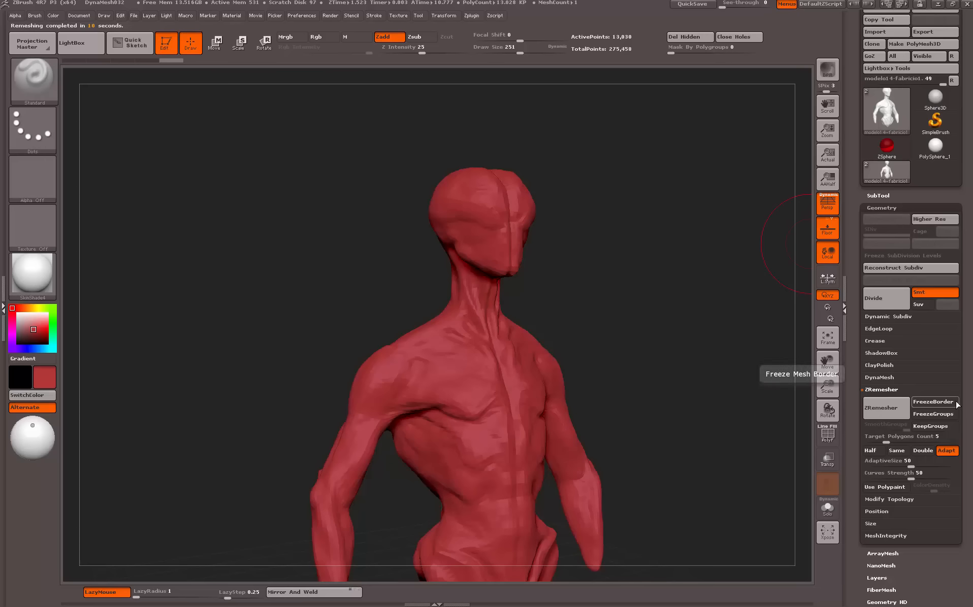
Turn on Solo mode and move the remeshed subtool below the high-resolution one.
left_click(881, 206)
left_click(882, 196)
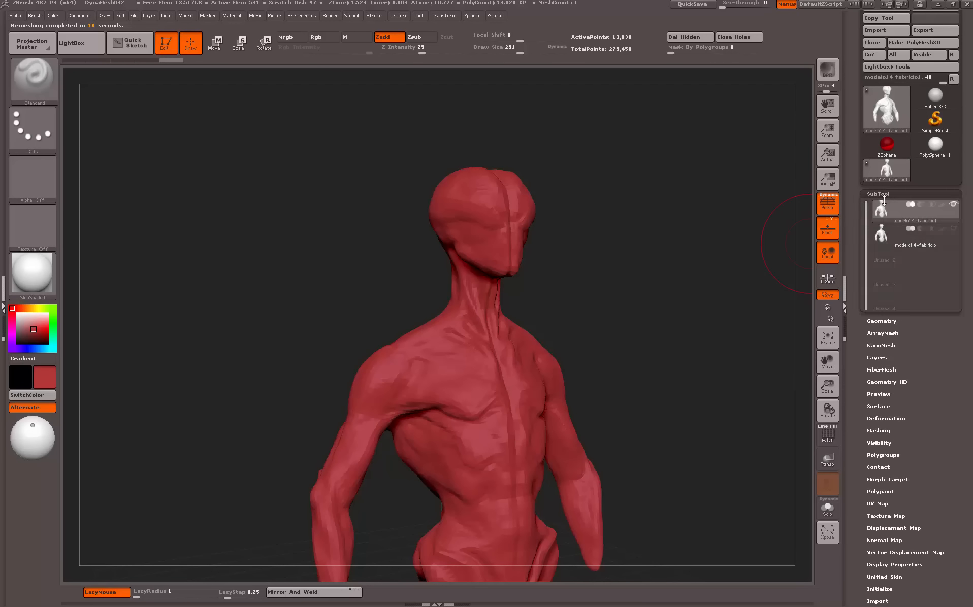
left_click(881, 235)
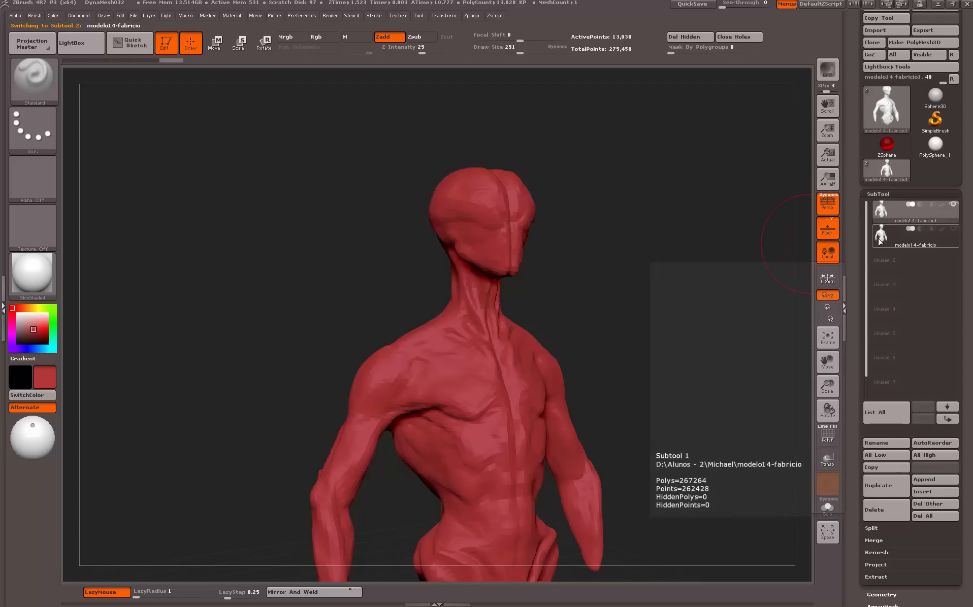
left_click(828, 509)
left_click(894, 210)
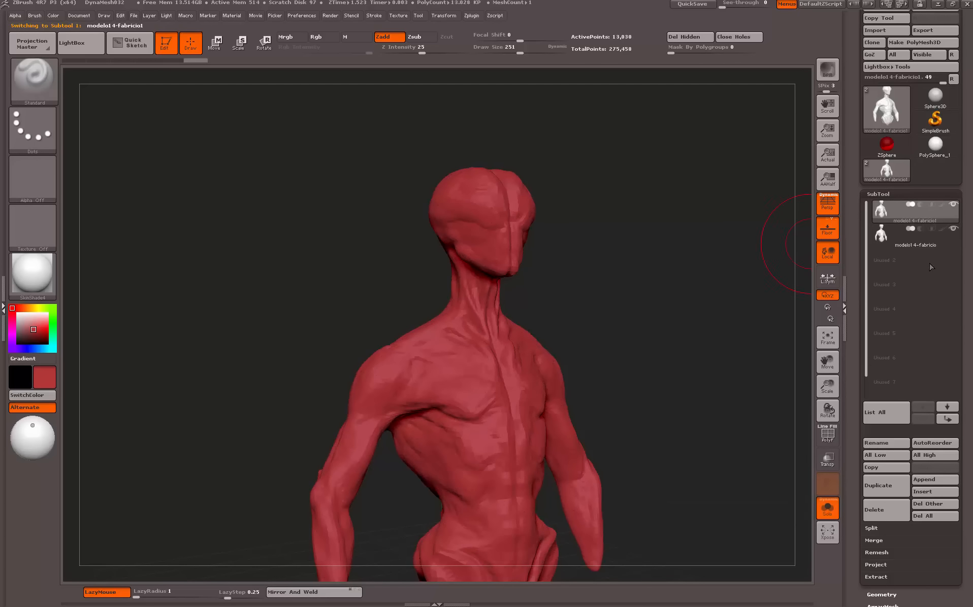
left_click(948, 417)
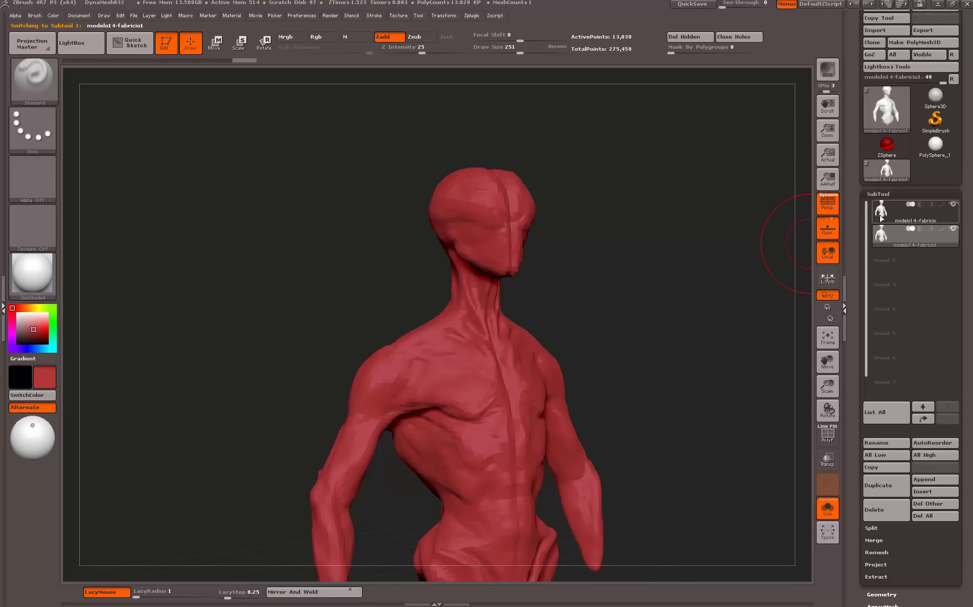
Rename the high-resolution body subtool as Original.
left_click(881, 217)
left_click(887, 233)
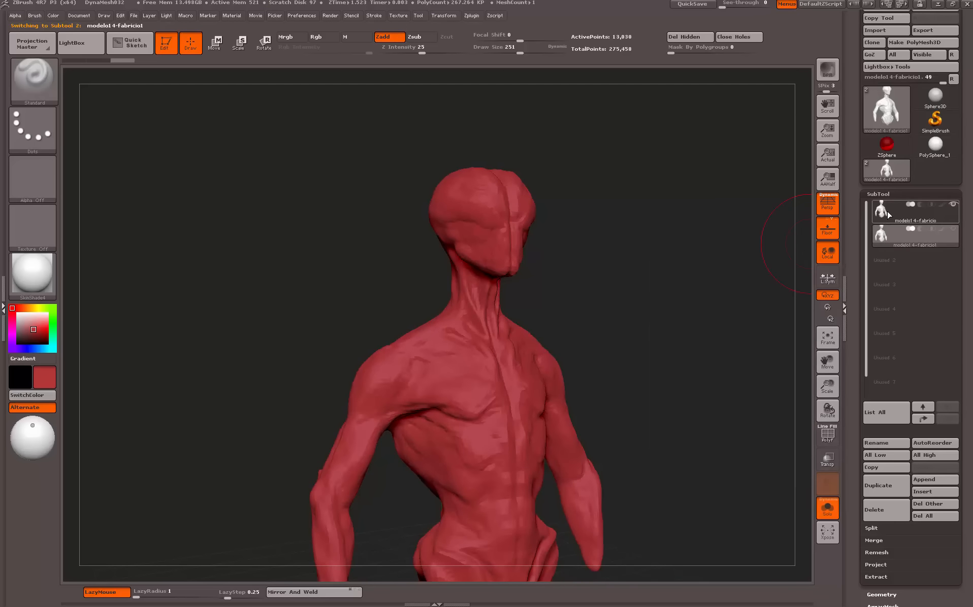
left_click(887, 212)
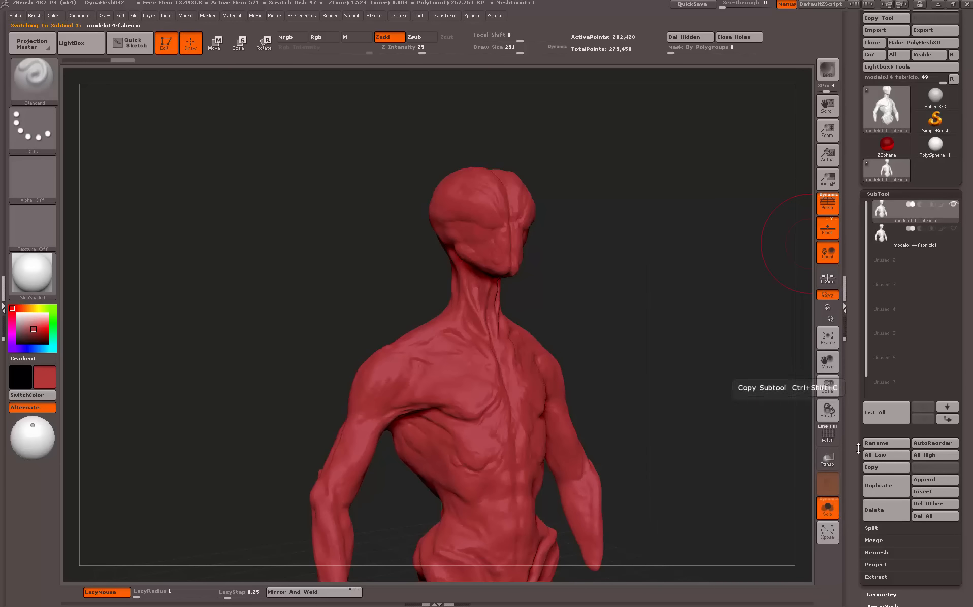
left_click(871, 445)
type("Original")
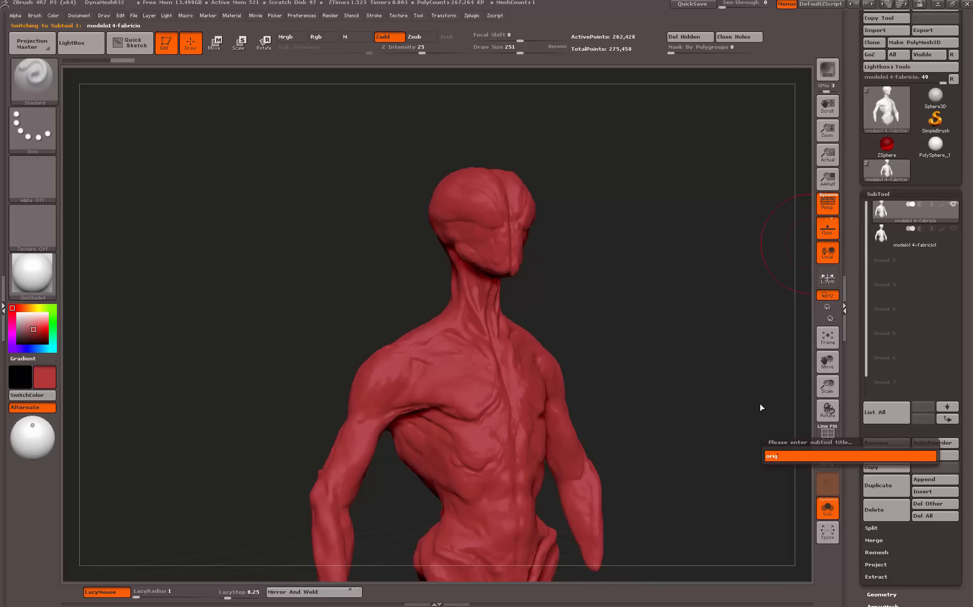
key("Return")
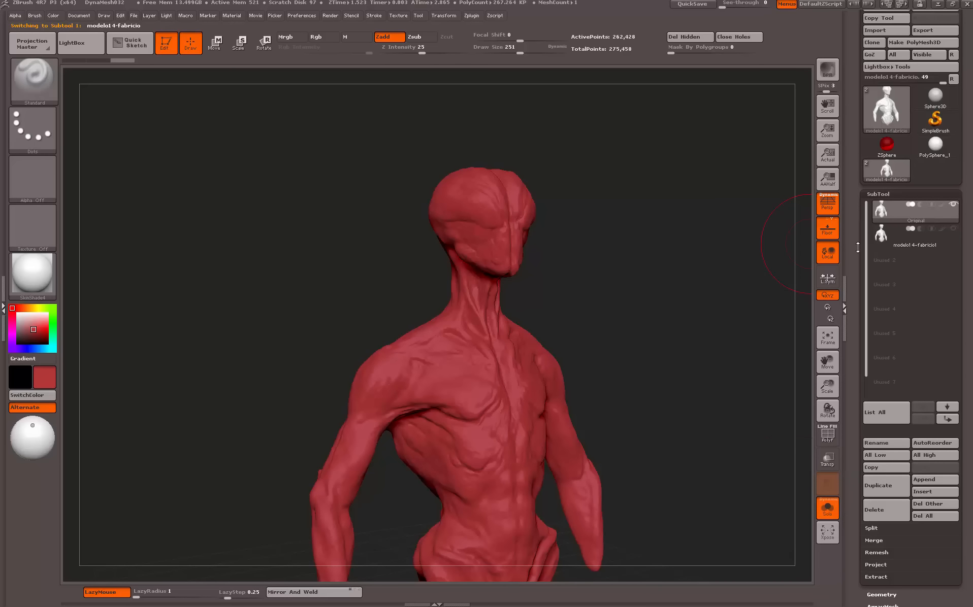
Rename the remeshed body subtool as Zremesher.
left_click(884, 235)
left_click(875, 442)
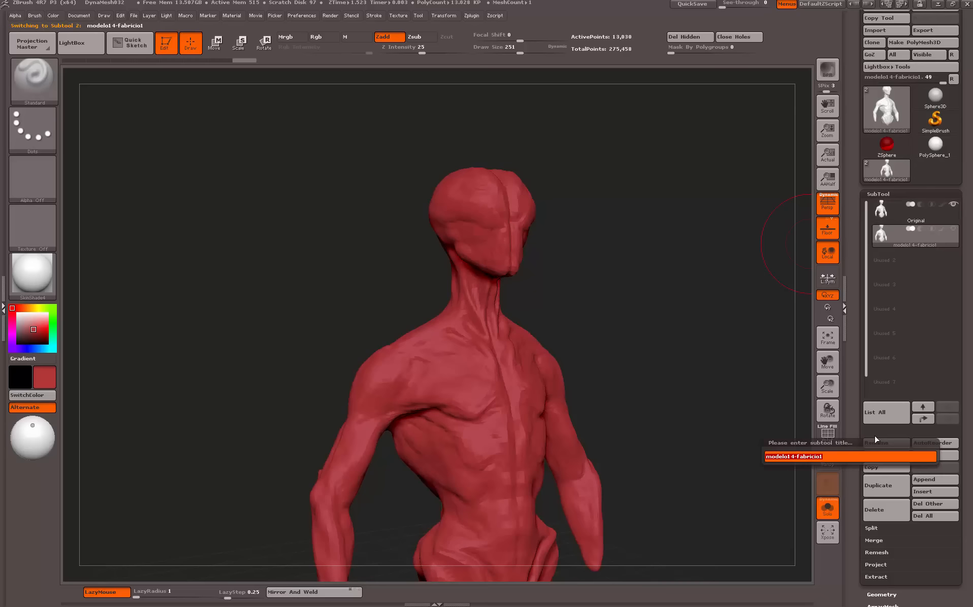
type("Zremesh")
key("Return")
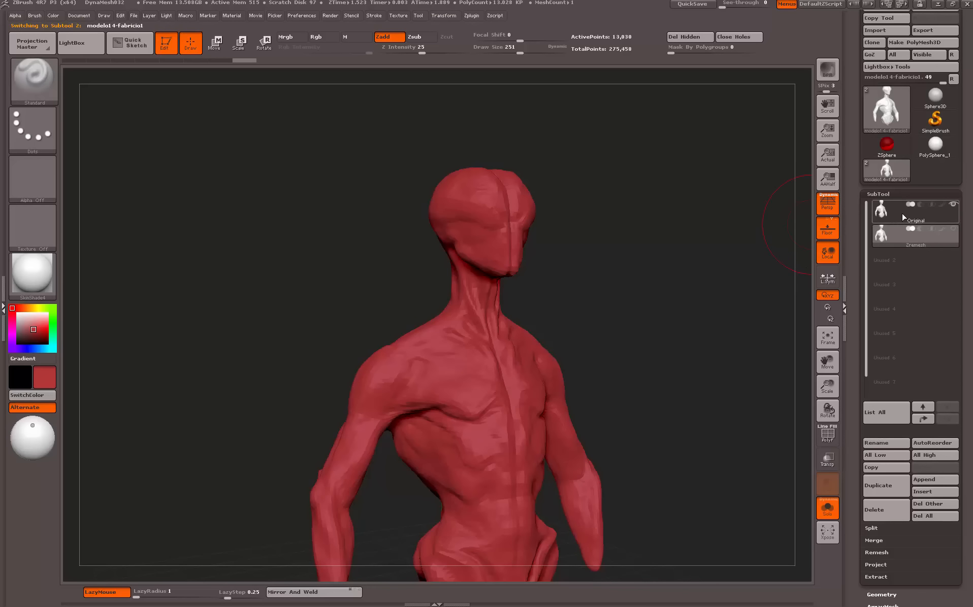
left_click(870, 442)
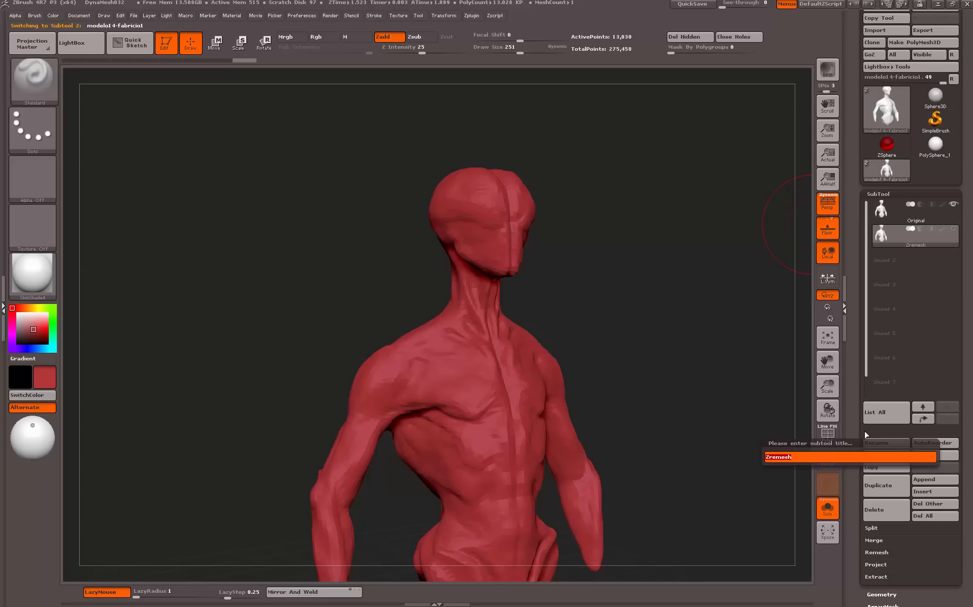
type("Zremesher")
key("Return")
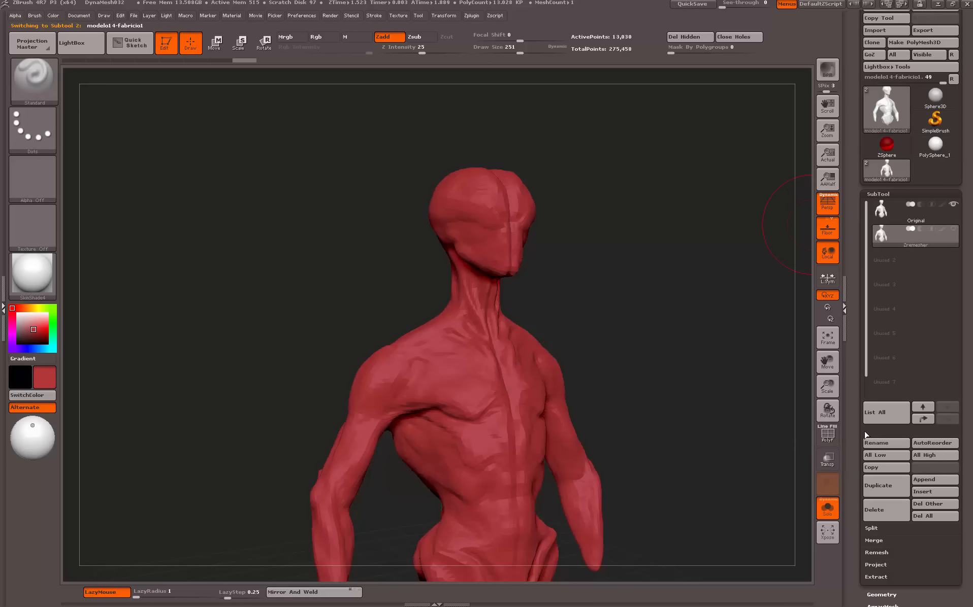
Compare the Original and Zremesher subtools by switching between them in solo view.
left_click(893, 212)
left_click(879, 235)
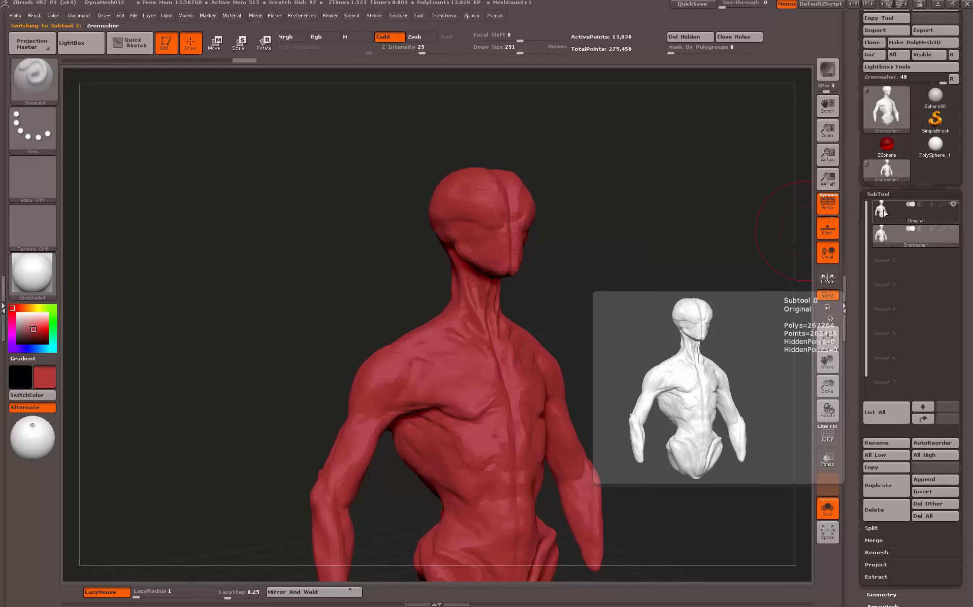
left_click(883, 212)
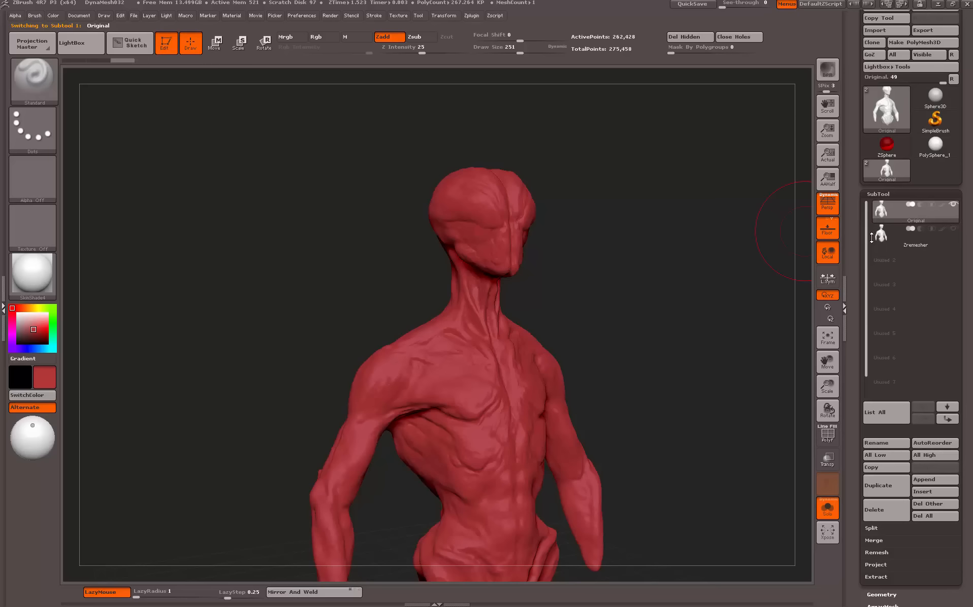
left_click(902, 237)
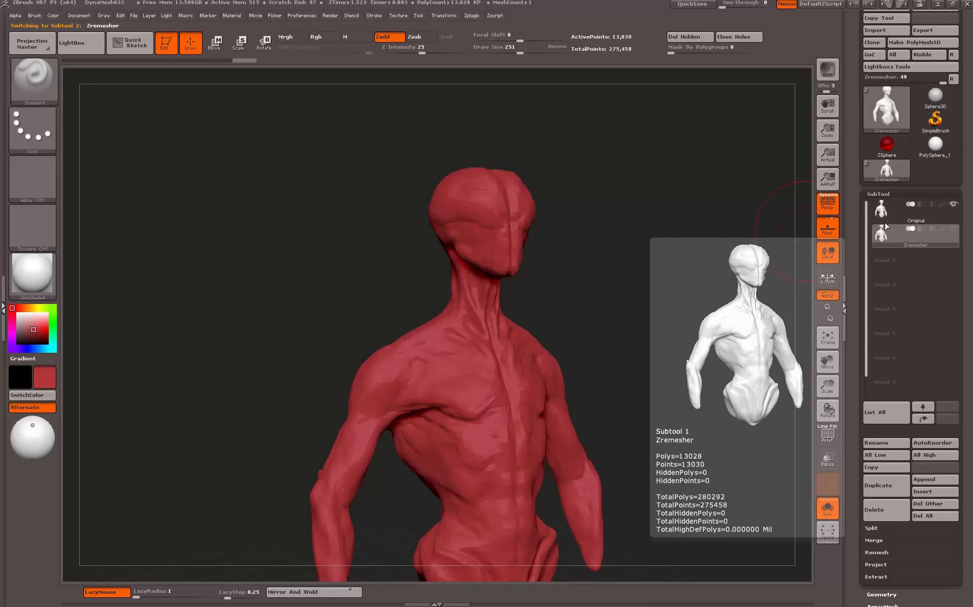
Subdivide the Zremesher subtool up to level 3 and use ProjectAll to transfer the Original's surface detail onto it.
left_click(909, 565)
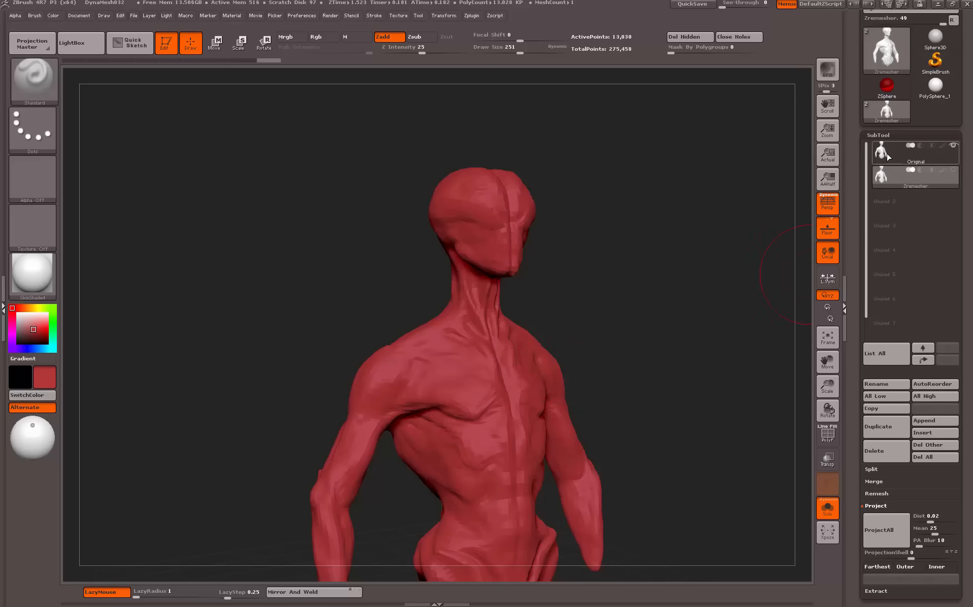
mouse_move(881, 156)
mouse_move(900, 180)
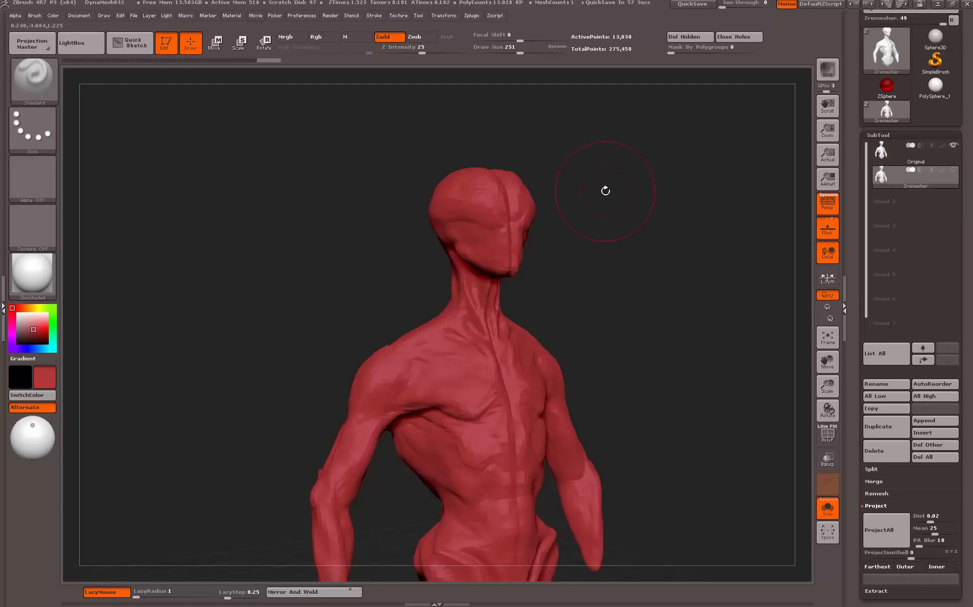
key("ctrl")
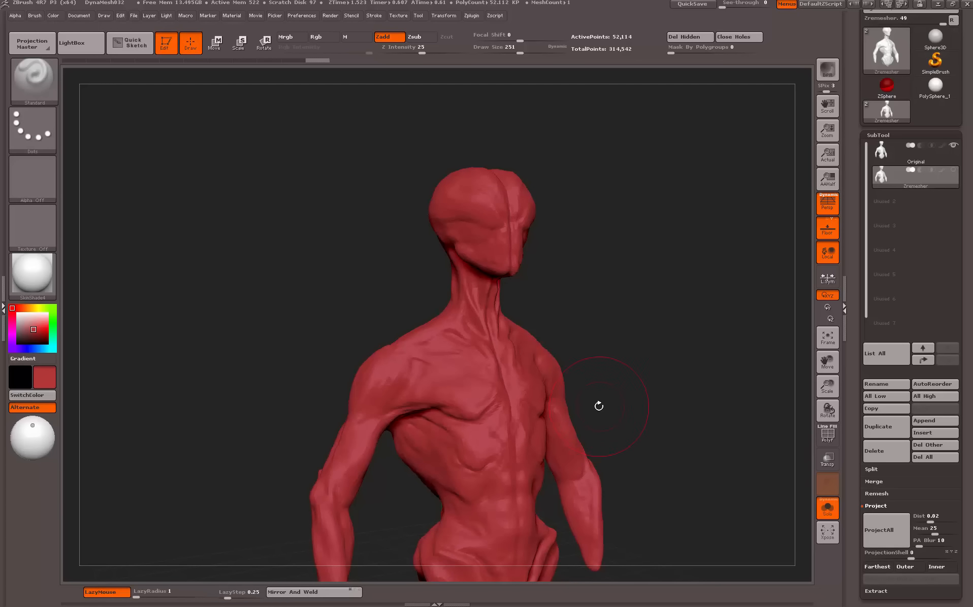
key("ctrl+d")
left_click(885, 529)
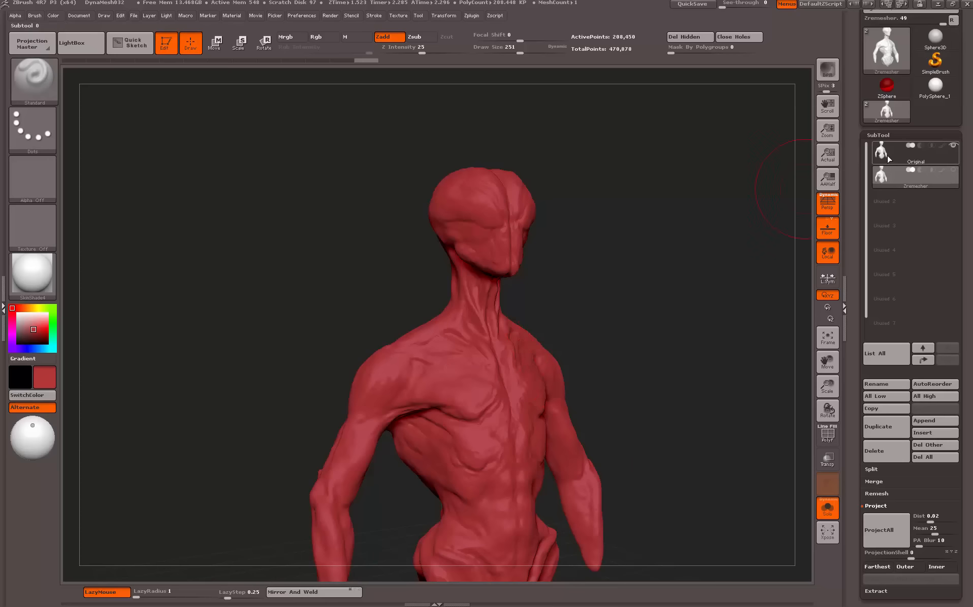
Delete the Original subtool and lower the Zremesher subtool to subdivision level 1.
left_click(874, 451)
left_click(783, 472)
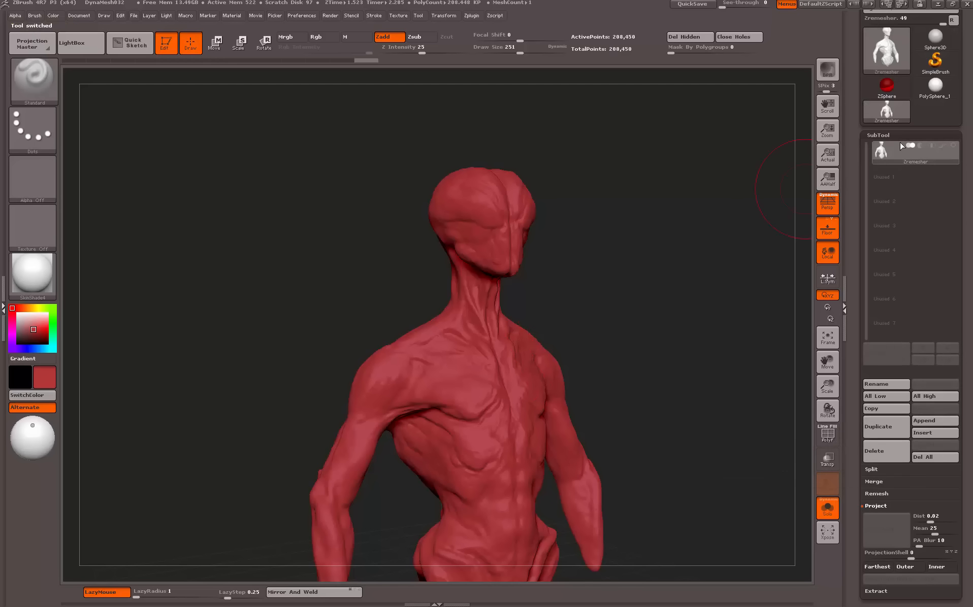
left_click(879, 135)
left_click(881, 147)
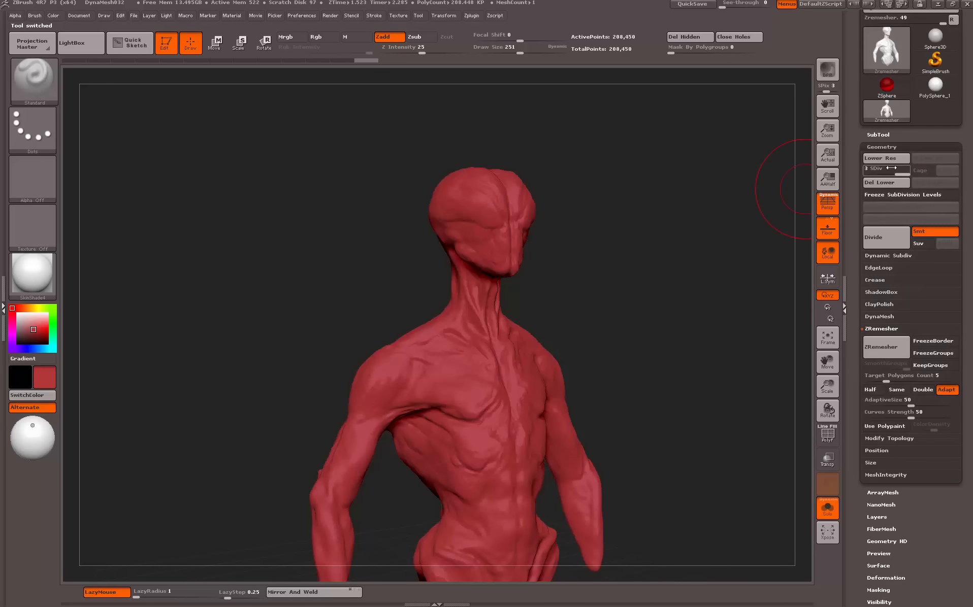
left_click_drag(891, 167, 869, 168)
Mask the alien's head and upper neck from the side with the MaskLasso brush.
left_click_drag(648, 234, 482, 280)
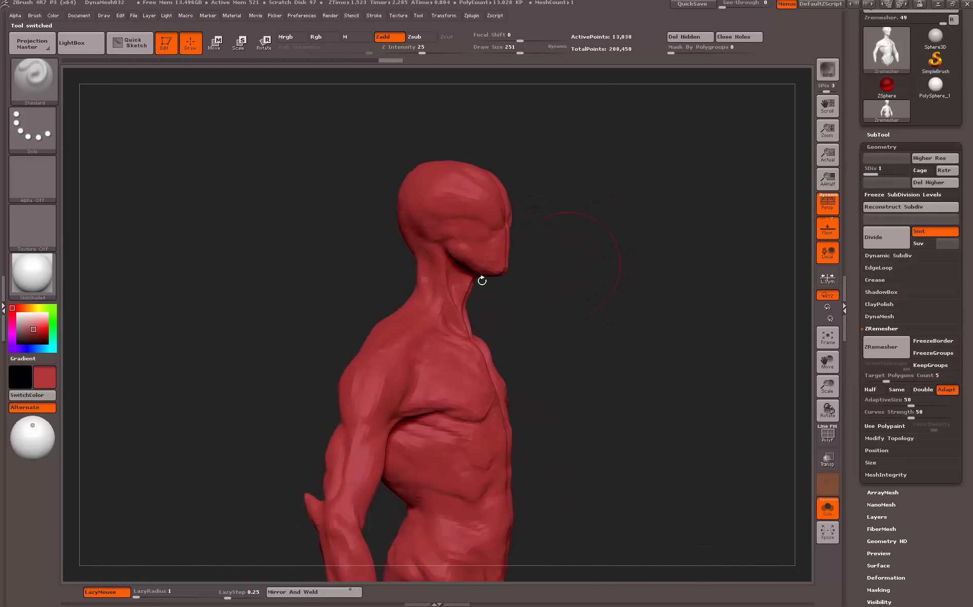
mouse_move(679, 268)
left_mouse_down()
mouse_move(544, 269)
mouse_move(653, 284)
mouse_move(642, 231)
mouse_move(664, 280)
mouse_move(644, 290)
mouse_move(665, 267)
mouse_move(671, 222)
left_mouse_up()
left_click(33, 79)
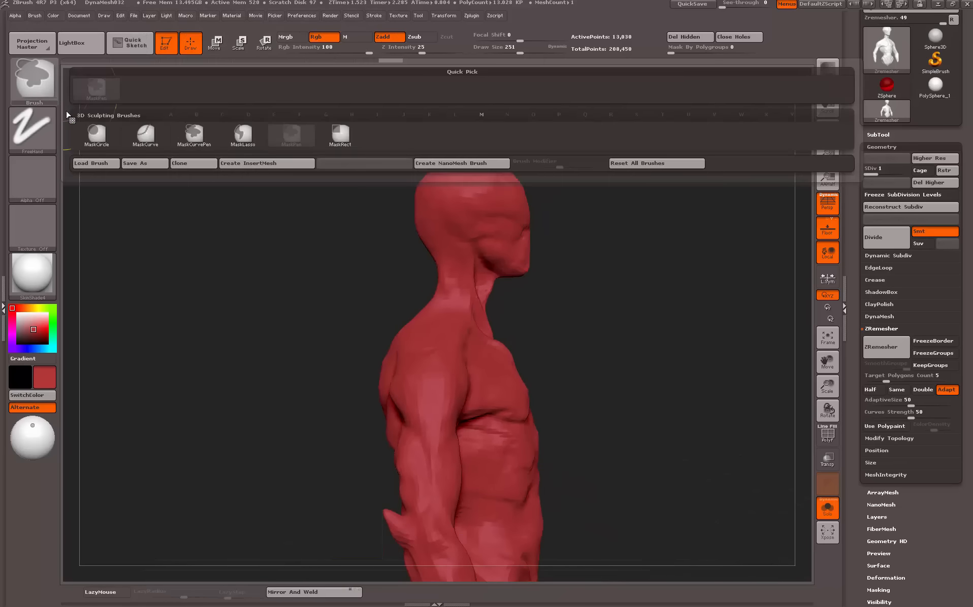
left_click(238, 139)
mouse_move(313, 167)
left_mouse_down("ctrl")
mouse_move(457, 118)
mouse_move(616, 339)
left_mouse_up("ctrl")
left_click_drag(815, 264, 812, 265, "ctrl")
left_click_drag(744, 304, 598, 316)
left_click_drag(346, 256, 487, 254)
mouse_move(403, 123)
left_mouse_down("ctrl")
mouse_move(391, 254)
mouse_move(457, 299)
mouse_move(584, 264)
left_mouse_up("ctrl")
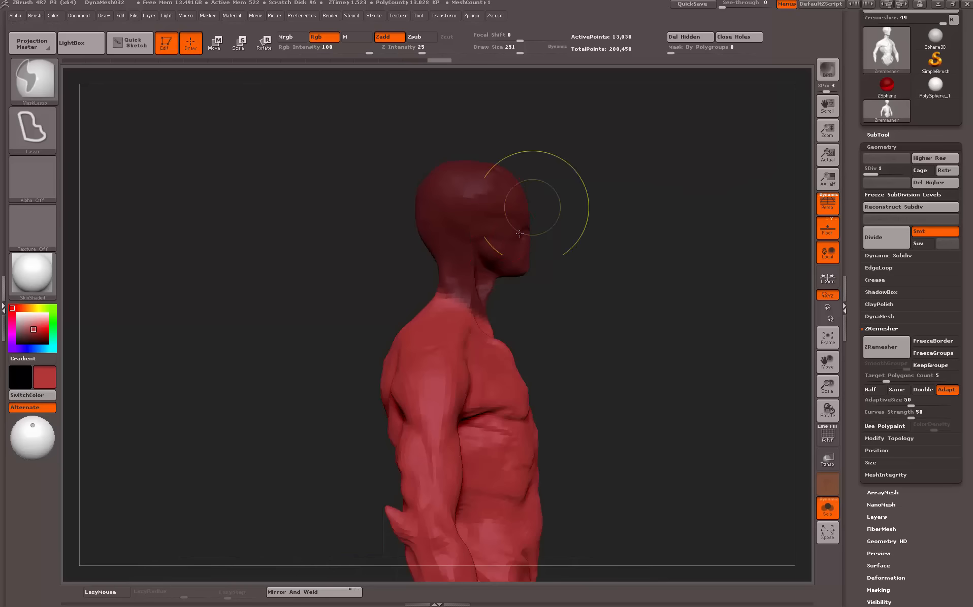
key("ctrl")
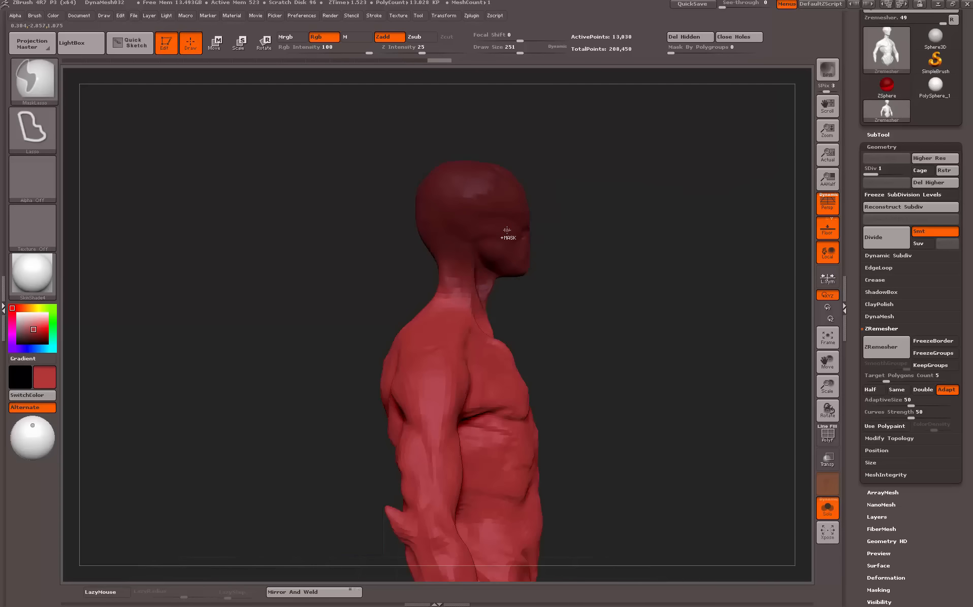
mouse_move(403, 237)
left_mouse_down("ctrl")
mouse_move(465, 307)
mouse_move(721, 247)
left_mouse_up("ctrl")
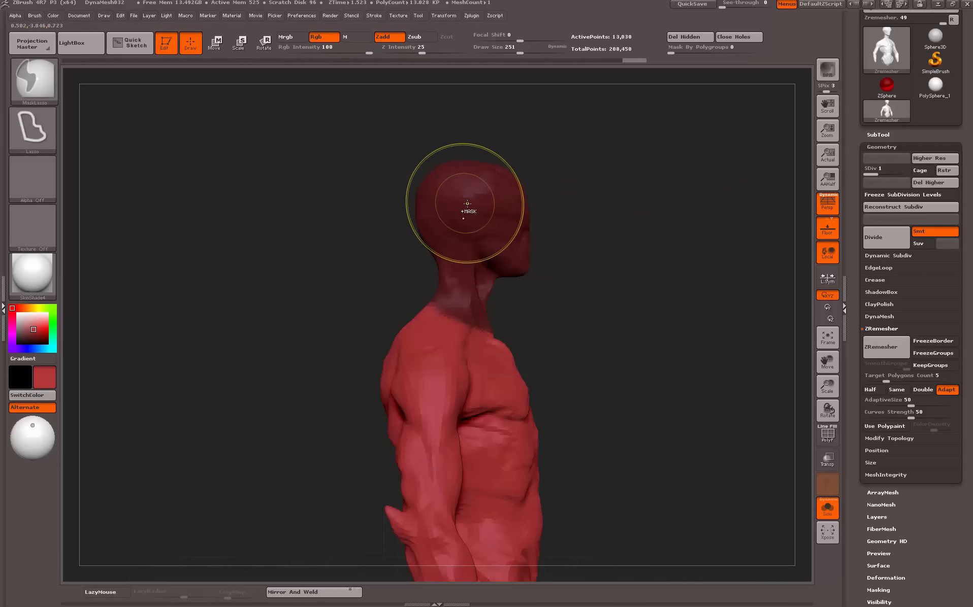
Invert the mask to protect the body, scale up the head slightly, and clear the mask.
left_click(377, 223, "ctrl")
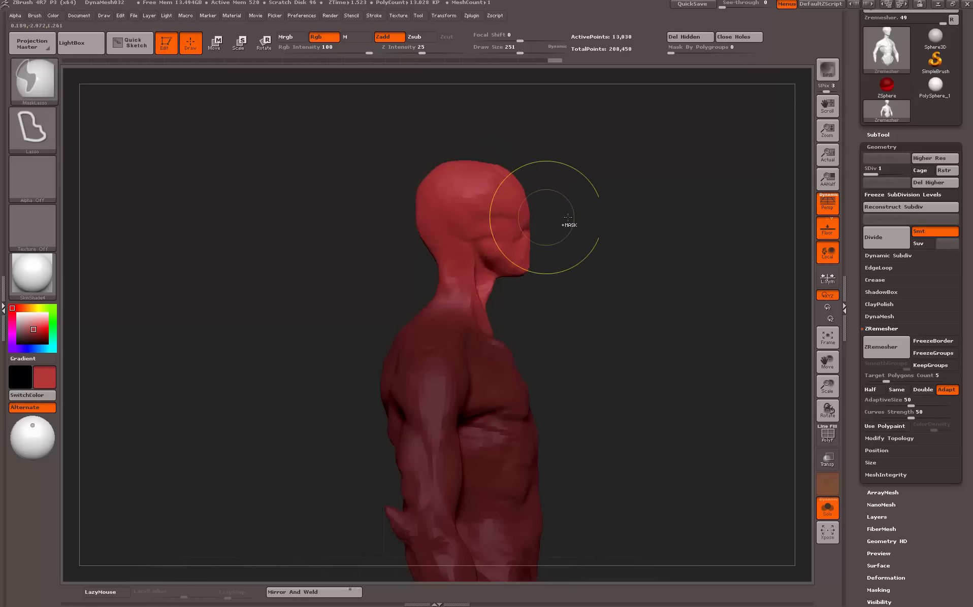
mouse_move(538, 223)
left_mouse_down()
mouse_move(655, 218)
mouse_move(619, 244)
left_mouse_up()
key("e")
left_click_drag(478, 318, 546, 252)
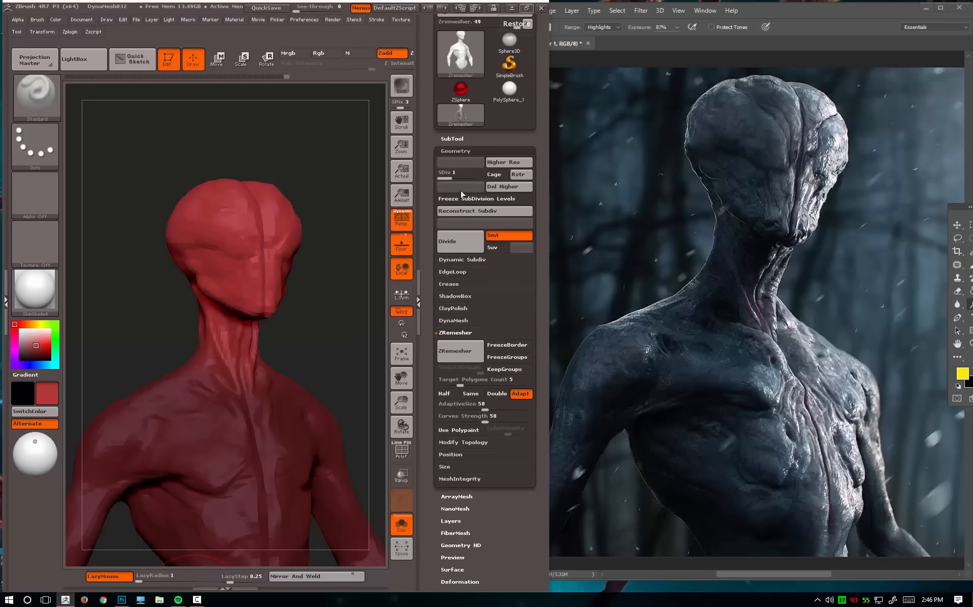
left_click(418, 270)
left_click_drag(417, 271, 429, 193, "alt")
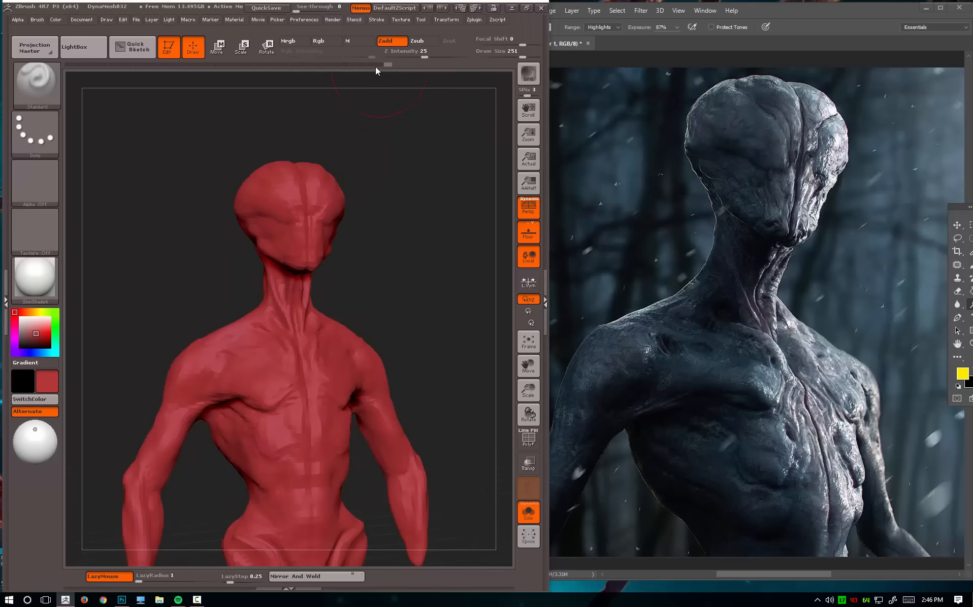
Compare the resized head against earlier sculpt states through the undo history and the reference image.
left_click_drag(388, 64, 263, 65)
mouse_move(336, 64)
left_mouse_down()
mouse_move(428, 67)
mouse_move(231, 66)
mouse_move(450, 73)
mouse_move(467, 157)
left_mouse_up()
mouse_move(469, 218)
left_mouse_down()
mouse_move(399, 118)
mouse_move(408, 134)
left_mouse_up()
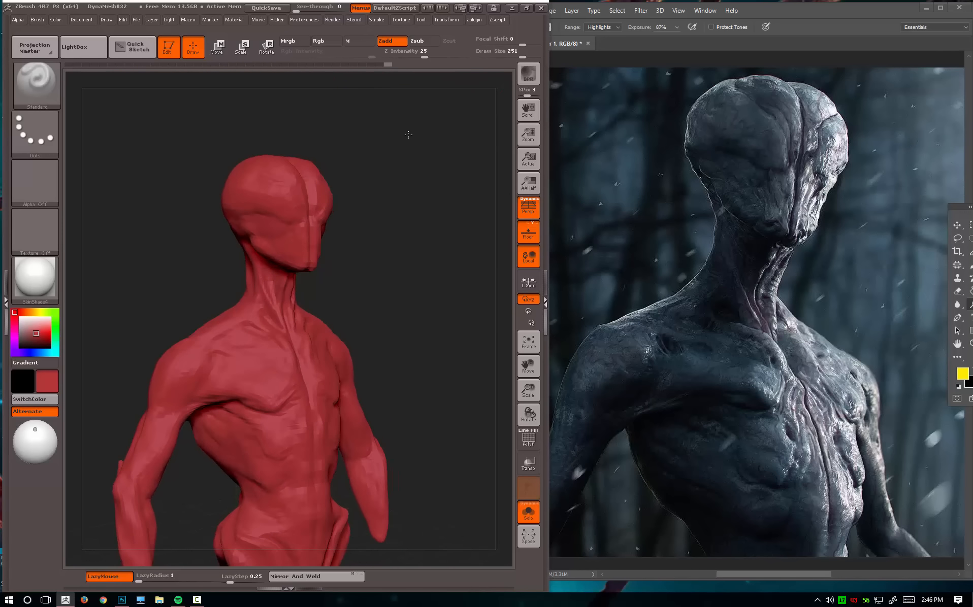
mouse_move(381, 66)
left_mouse_down()
mouse_move(312, 68)
mouse_move(445, 91)
left_mouse_up()
mouse_move(448, 231)
left_mouse_down("alt")
mouse_move(437, 254)
mouse_move(458, 242)
mouse_move(444, 250)
mouse_move(465, 257)
mouse_move(459, 269)
mouse_move(476, 283)
mouse_move(448, 234)
mouse_move(456, 250)
mouse_move(428, 248)
left_mouse_up("alt")
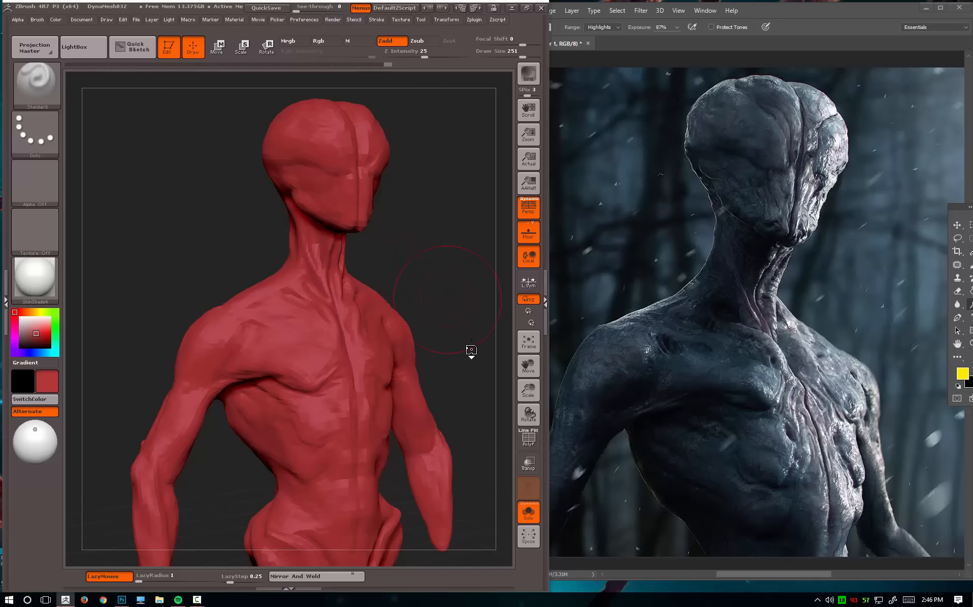
Select the Move brush.
key("b")
key("m")
key("v")
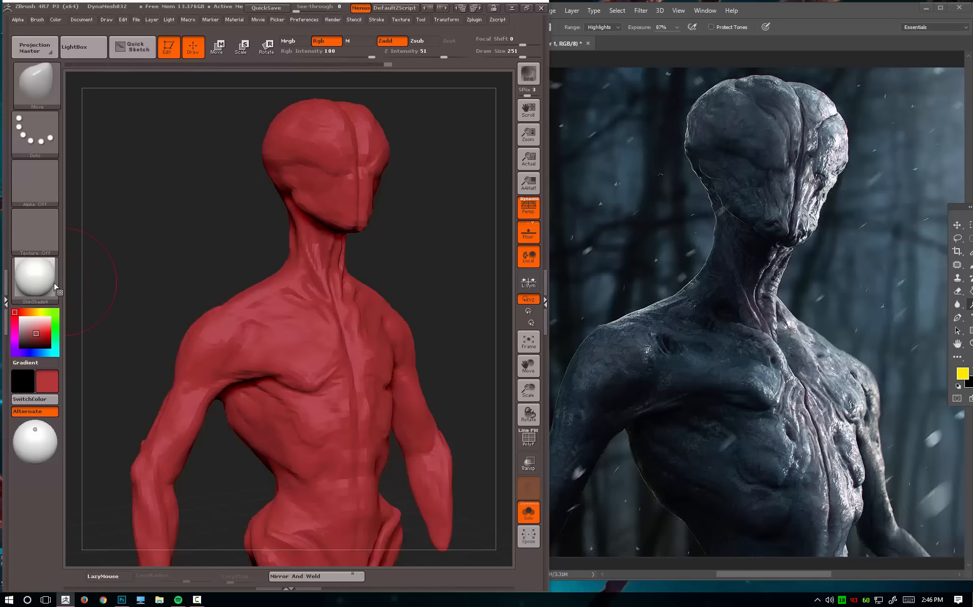
Display the model in BasicMaterial with a light grey colour and turn off the floor grid.
key("m")
left_click(113, 468)
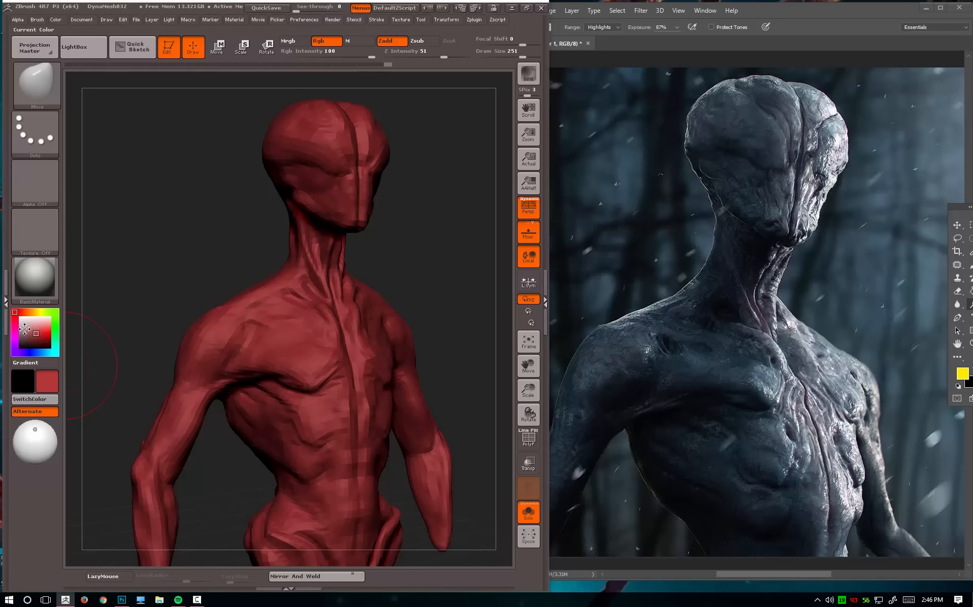
left_click_drag(25, 329, 15, 329)
mouse_move(161, 244)
left_mouse_down("alt")
mouse_move(175, 260)
mouse_move(220, 258)
left_mouse_up("alt")
left_click(528, 233)
Reshape the neck and the slope of the shoulders with the Move brush, varying the draw size between 74 and 167.
key("space")
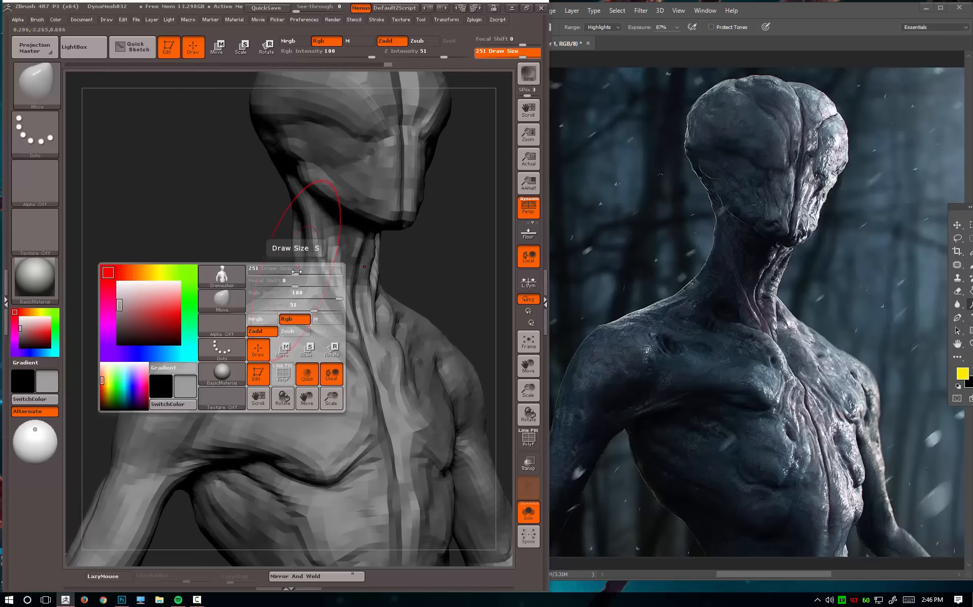
left_click_drag(283, 275, 279, 281)
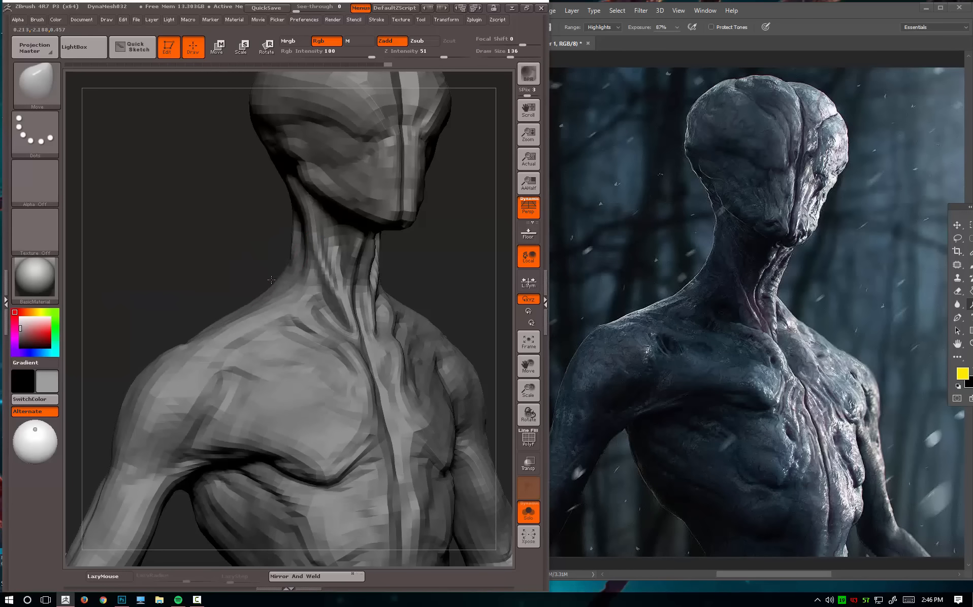
mouse_move(265, 260)
left_mouse_down()
mouse_move(293, 249)
mouse_move(261, 235)
mouse_move(294, 236)
left_mouse_up()
key("space")
key("space")
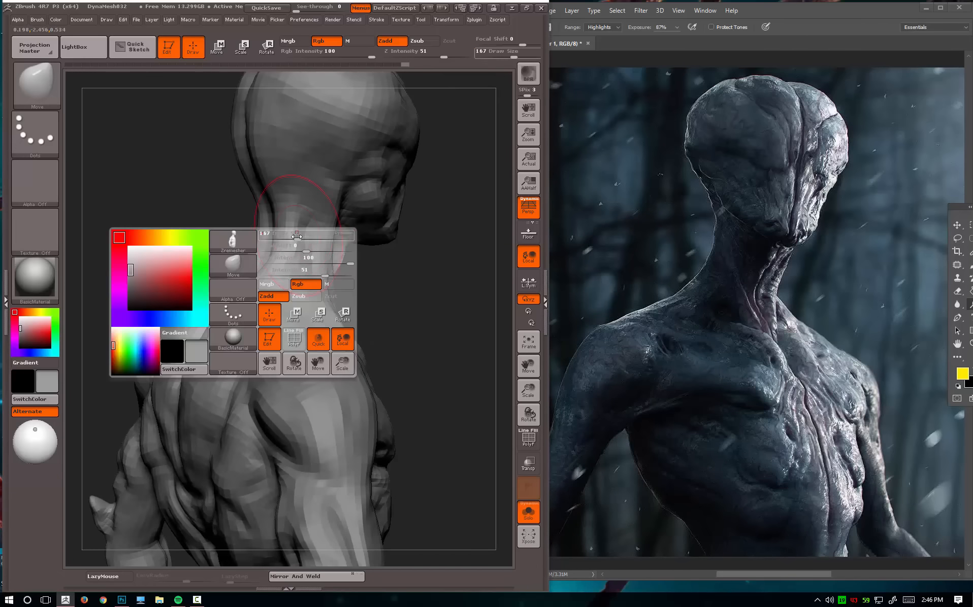
key("shift")
left_click_drag(430, 301, 322, 281)
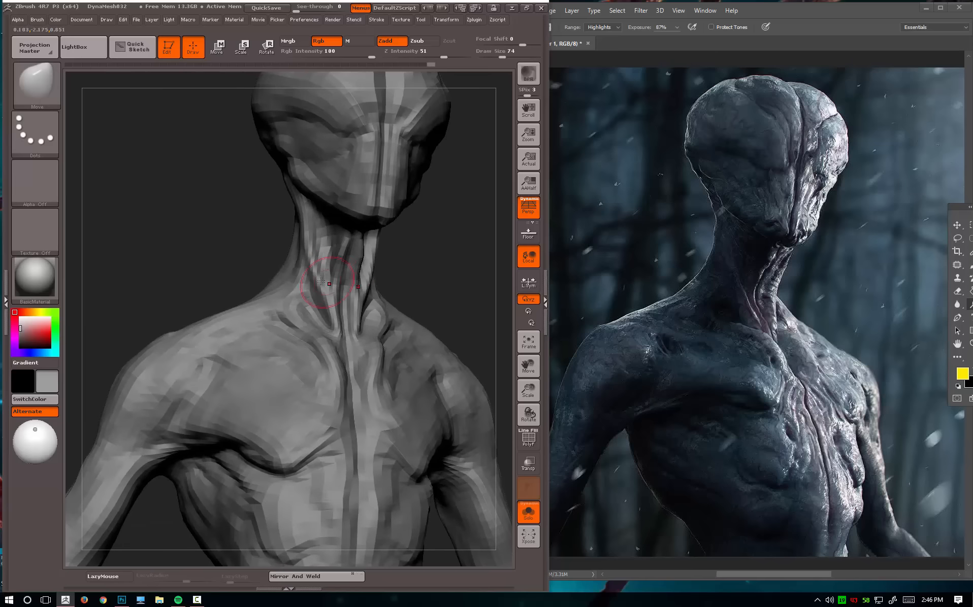
mouse_move(261, 269)
left_mouse_down()
mouse_move(277, 249)
mouse_move(243, 298)
left_mouse_up()
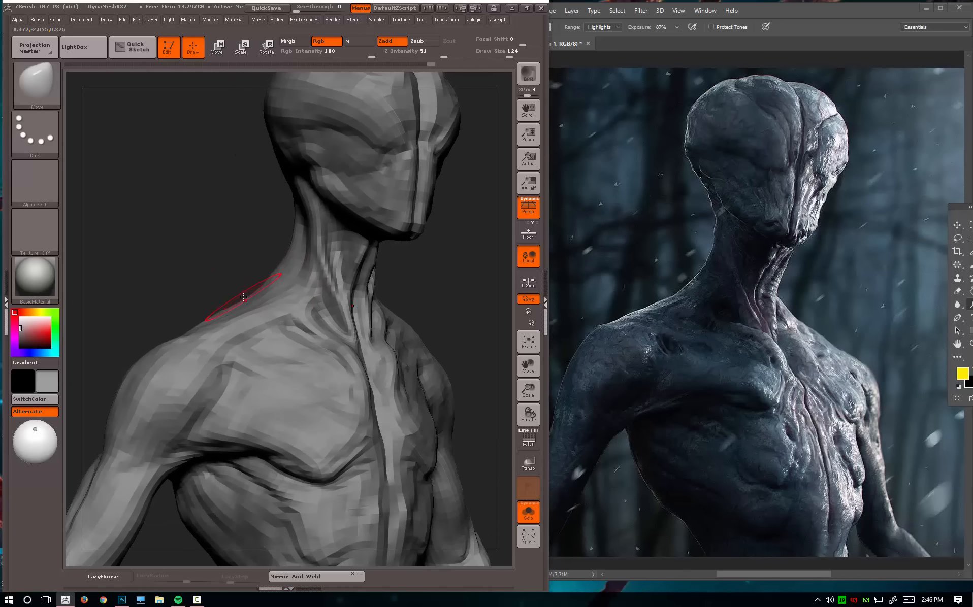
Frame the whole figure and compare the neck changes with earlier states in the undo history.
key("f")
left_click_drag(298, 131, 408, 109)
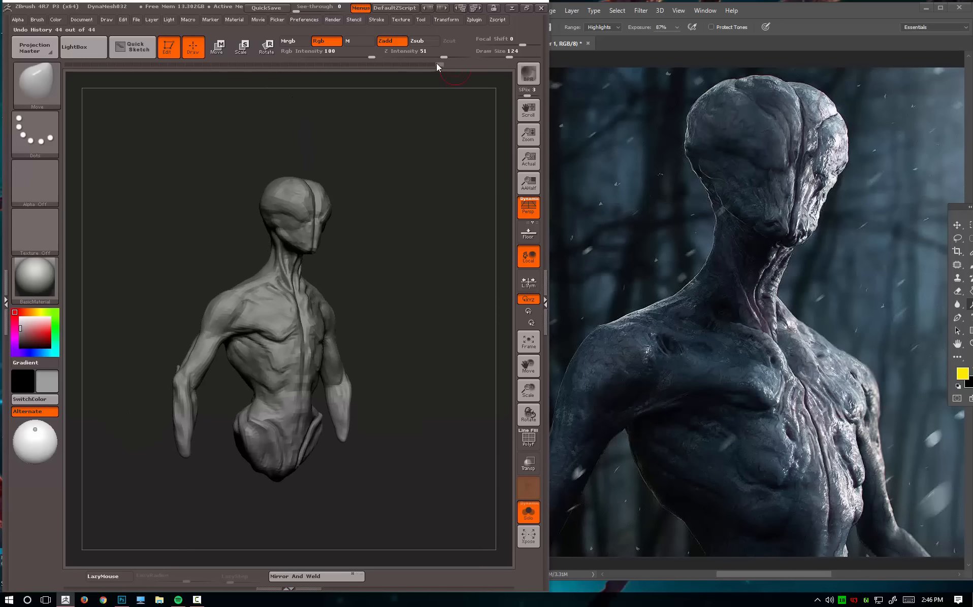
mouse_move(136, 82)
left_mouse_down()
mouse_move(554, 80)
mouse_move(216, 100)
mouse_move(447, 86)
left_mouse_up()
Reshape the arms from several angles with the Move brush at draw size 145.
mouse_move(433, 170)
left_mouse_down("alt")
mouse_move(427, 234)
mouse_move(443, 200)
mouse_move(443, 218)
mouse_move(451, 214)
mouse_move(462, 239)
mouse_move(440, 244)
mouse_move(443, 252)
mouse_move(445, 239)
mouse_move(426, 238)
mouse_move(513, 229)
left_mouse_up("alt")
mouse_move(156, 247)
left_mouse_down("alt")
mouse_move(172, 253)
mouse_move(168, 319)
left_mouse_up("alt")
mouse_move(273, 388)
left_mouse_down("alt")
mouse_move(313, 339)
mouse_move(287, 362)
mouse_move(308, 325)
mouse_move(290, 320)
mouse_move(308, 333)
mouse_move(347, 270)
left_mouse_up("alt")
key("space")
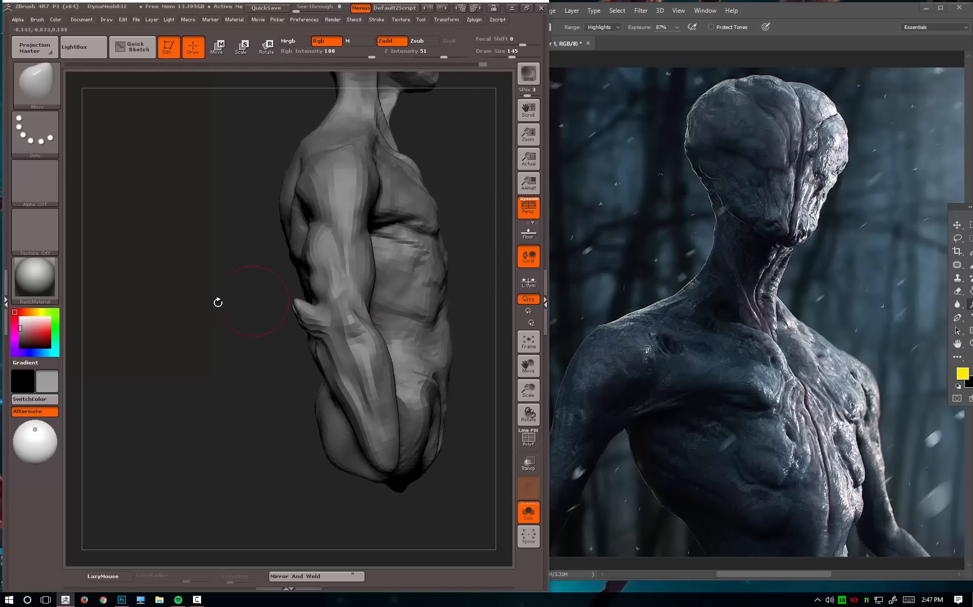
left_click_drag(217, 302, 181, 329)
Shift the Photoshop reference window aside and trace the alien's shoulder, chest and arm contours over it as a temporary guide.
left_click_drag(810, 10, 851, 14)
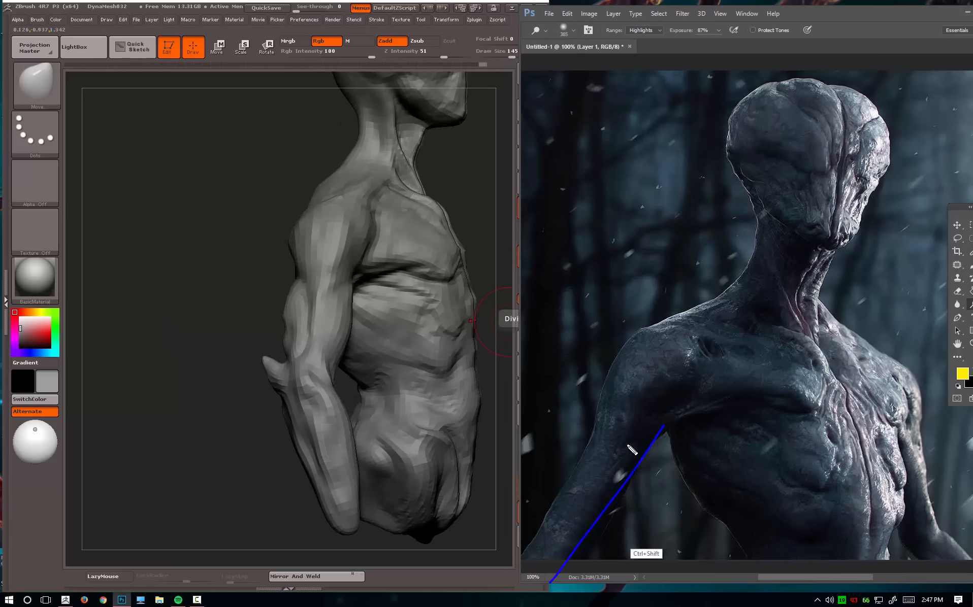
key("Escape")
left_click_drag(598, 414, 518, 561)
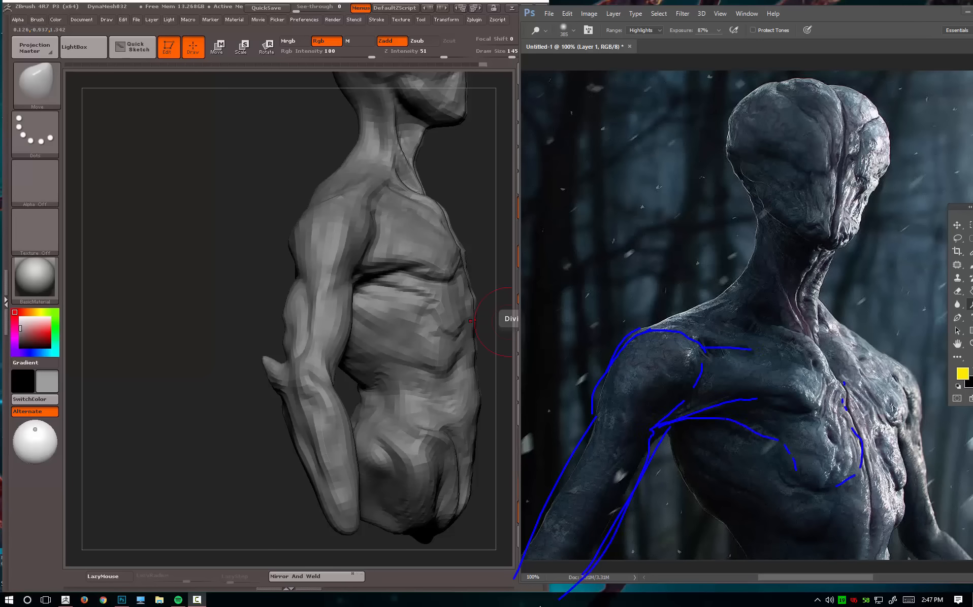
left_click(210, 415)
Adjust the contour of the inner upper arm near the armpit with the Move brush at draw size 145.
mouse_move(210, 415)
left_mouse_down()
mouse_move(189, 419)
mouse_move(391, 352)
left_mouse_up()
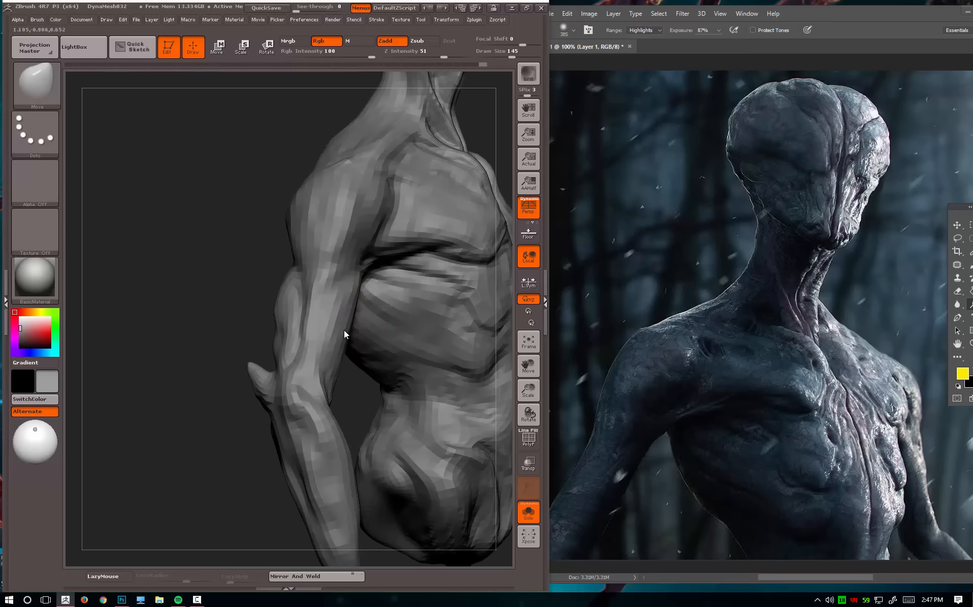
mouse_move(351, 290)
left_mouse_down()
mouse_move(341, 347)
mouse_move(364, 287)
left_mouse_up()
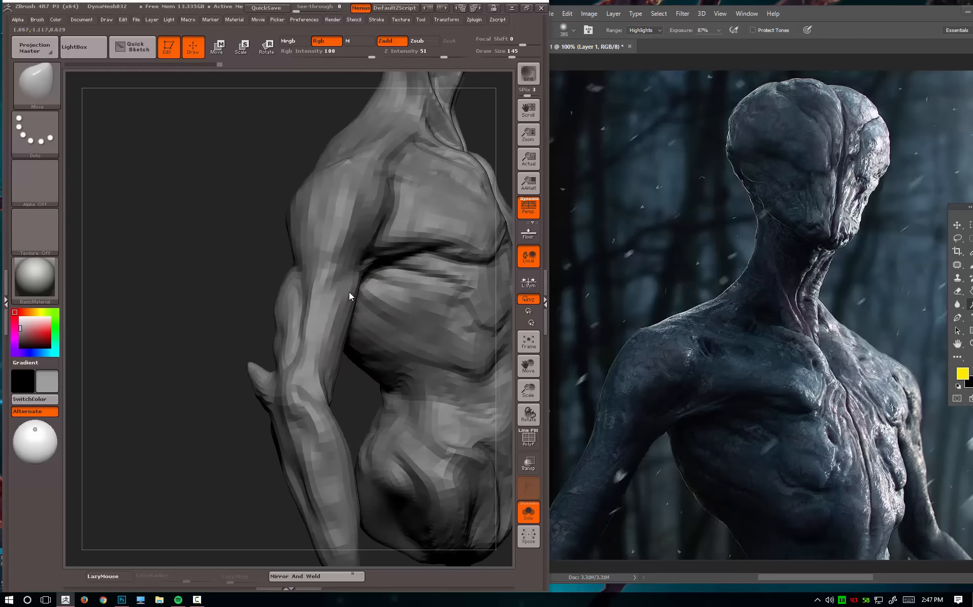
left_click_drag(225, 352, 207, 345)
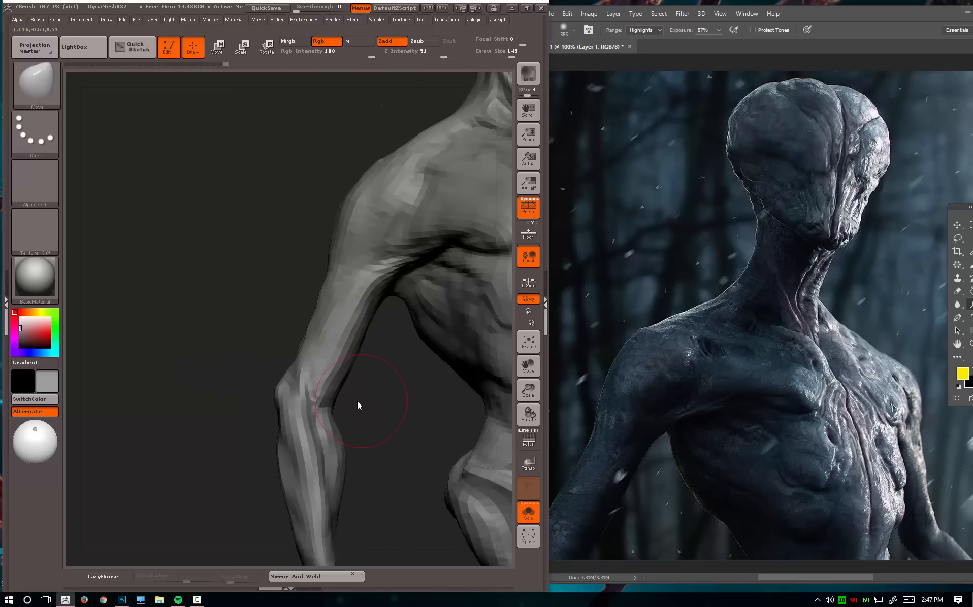
left_click_drag(357, 401, 77, 266)
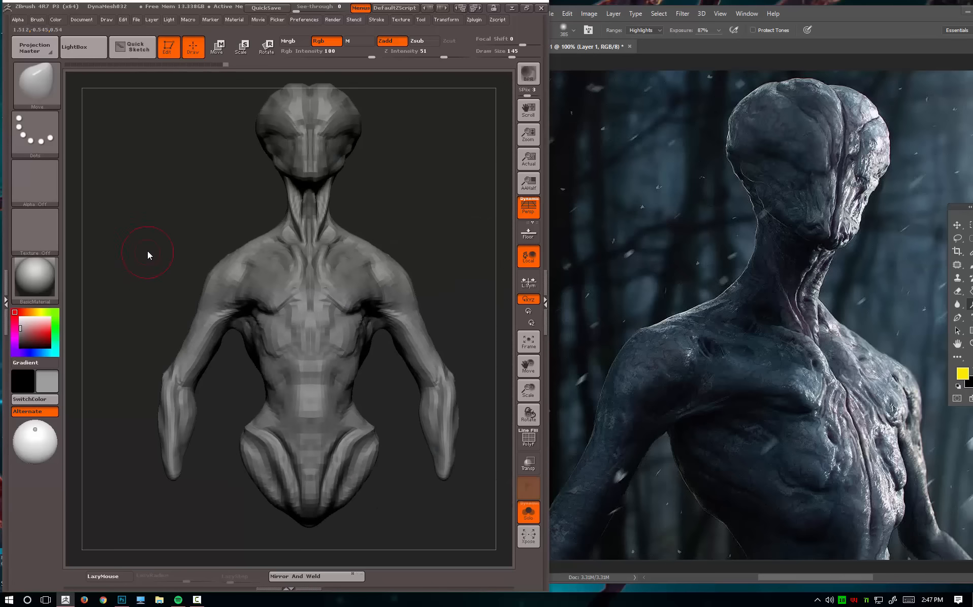
left_click_drag(147, 254, 169, 274)
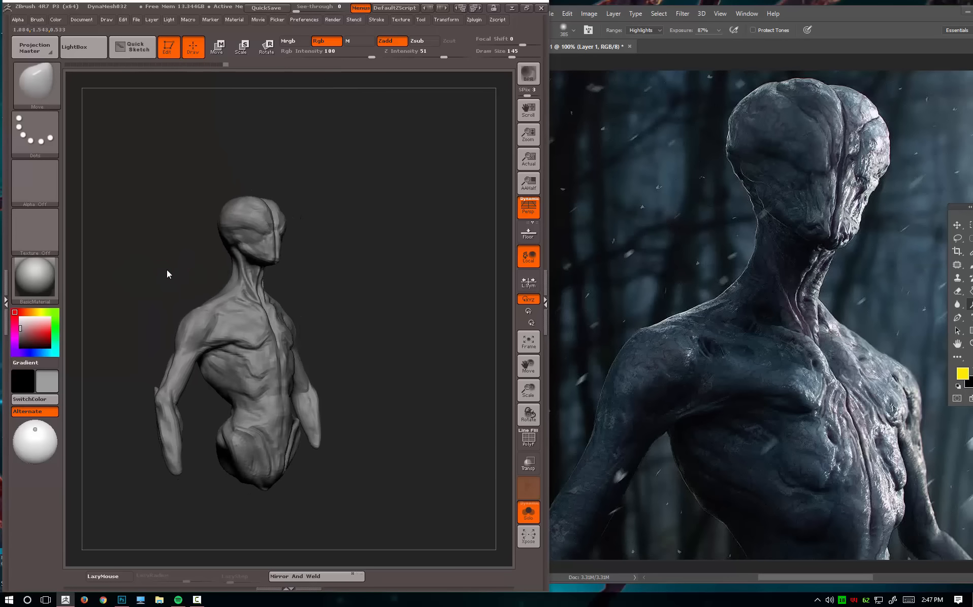
Set the draw size to 358 and hide both arms so only the head and torso stay visible.
mouse_move(449, 295)
left_mouse_down("alt")
mouse_move(444, 319)
mouse_move(426, 254)
mouse_move(443, 273)
left_mouse_up("alt")
mouse_move(283, 350)
left_mouse_down("alt")
mouse_move(435, 283)
mouse_move(455, 284)
mouse_move(431, 311)
mouse_move(480, 311)
mouse_move(486, 289)
mouse_move(389, 266)
left_mouse_up("alt")
key("space")
mouse_move(191, 292)
left_mouse_down()
mouse_move(400, 247)
mouse_move(459, 270)
left_mouse_up()
mouse_move(144, 173)
left_mouse_down("alt")
mouse_move(172, 193)
mouse_move(260, 141)
mouse_move(397, 426)
mouse_move(399, 496)
left_mouse_up("alt")
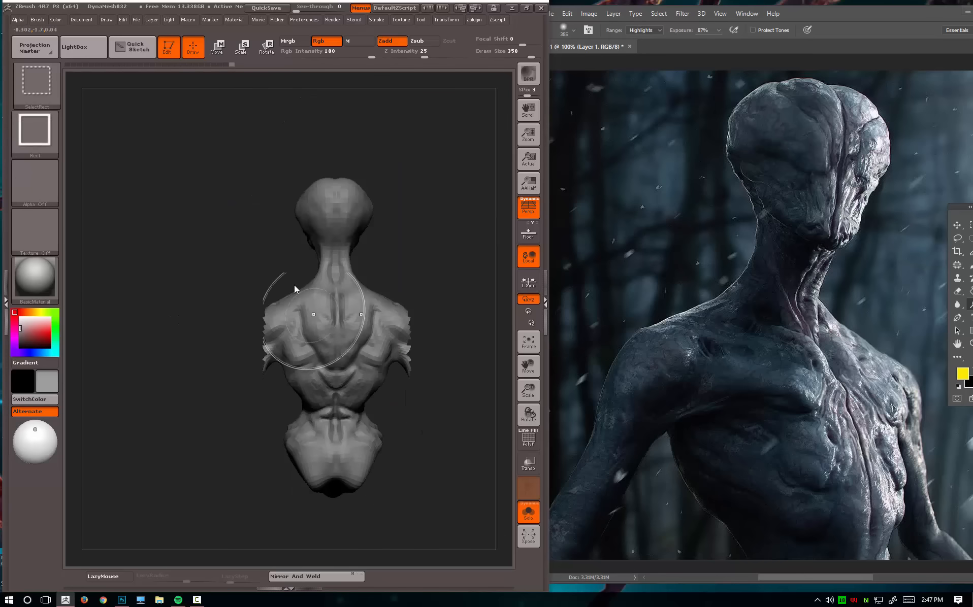
left_click_drag(286, 157, 324, 497, "ctrl+shift")
key("ctrl+z")
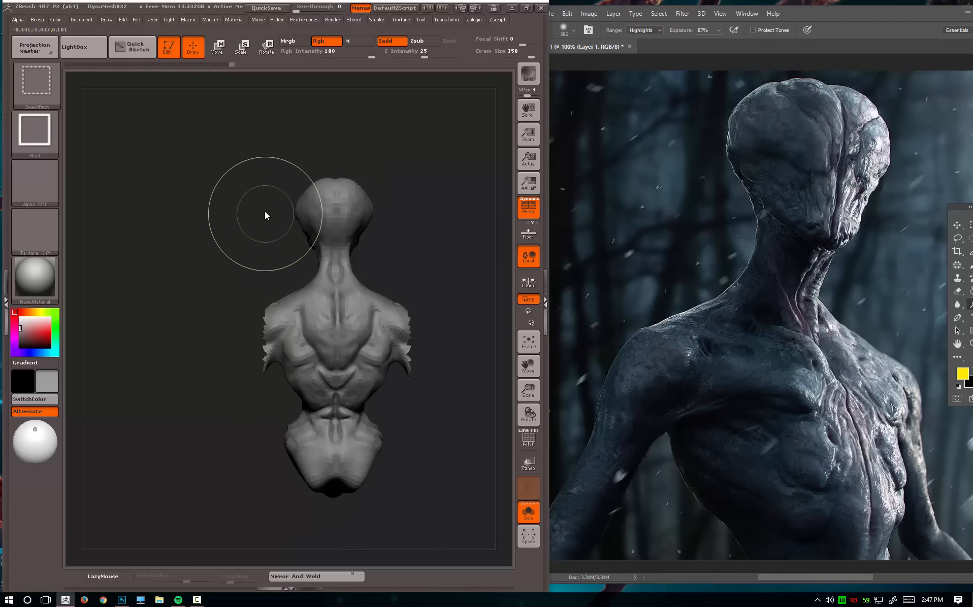
left_click_drag(271, 175, 387, 521, "ctrl+shift")
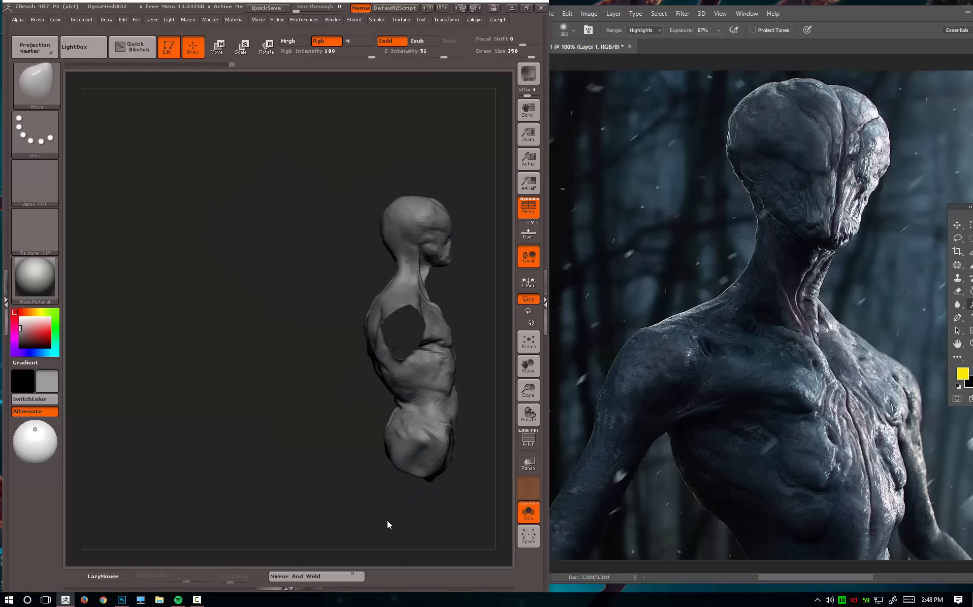
Pull in the contour of the lower back and hips in side view with the Move brush at draw size 358.
mouse_move(330, 494)
left_mouse_down("alt")
mouse_move(244, 437)
mouse_move(142, 457)
left_mouse_up("alt")
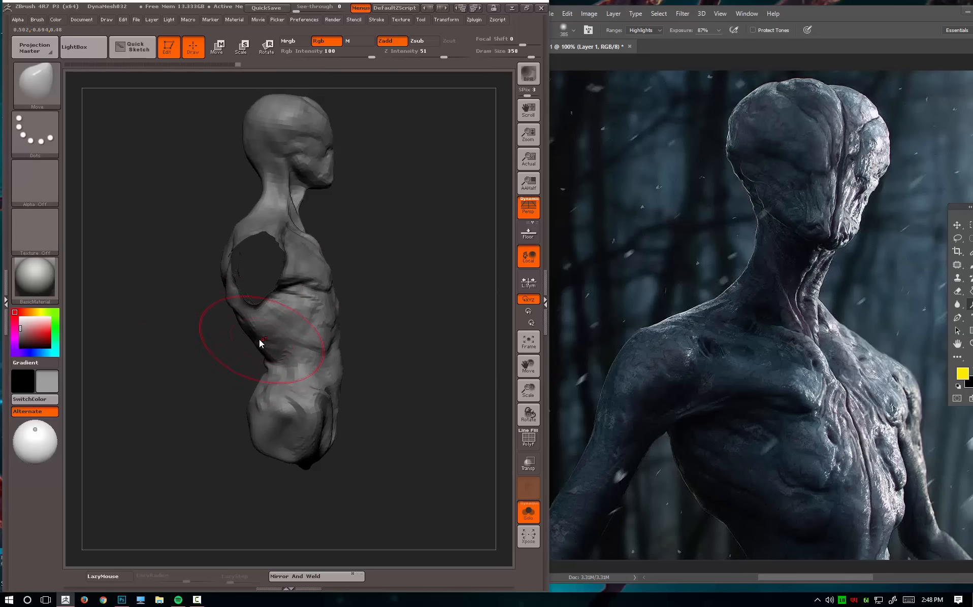
mouse_move(260, 340)
right_mouse_down()
mouse_move(245, 350)
mouse_move(246, 384)
right_mouse_up()
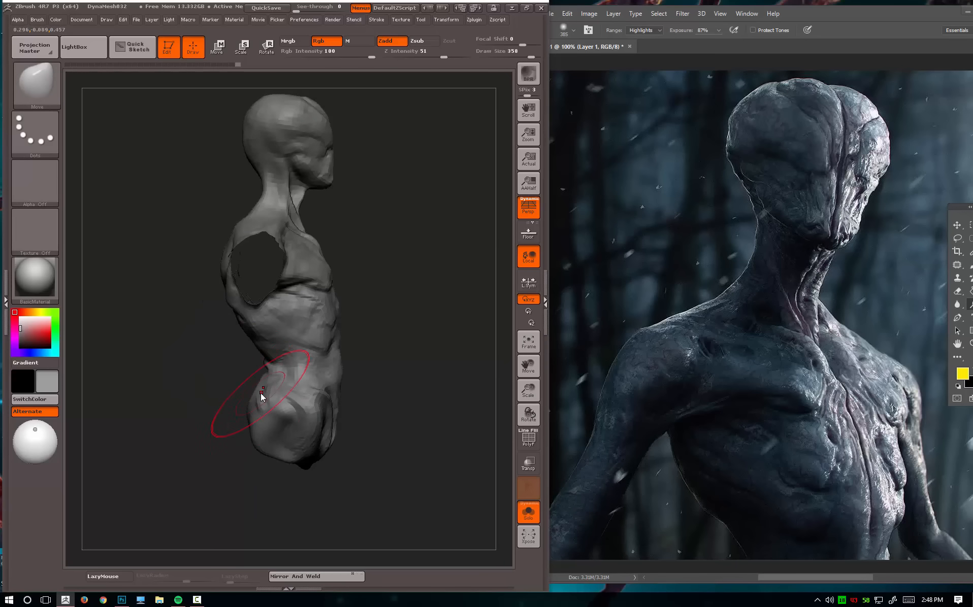
left_click_drag(260, 393, 263, 392)
left_click_drag(260, 396, 263, 395)
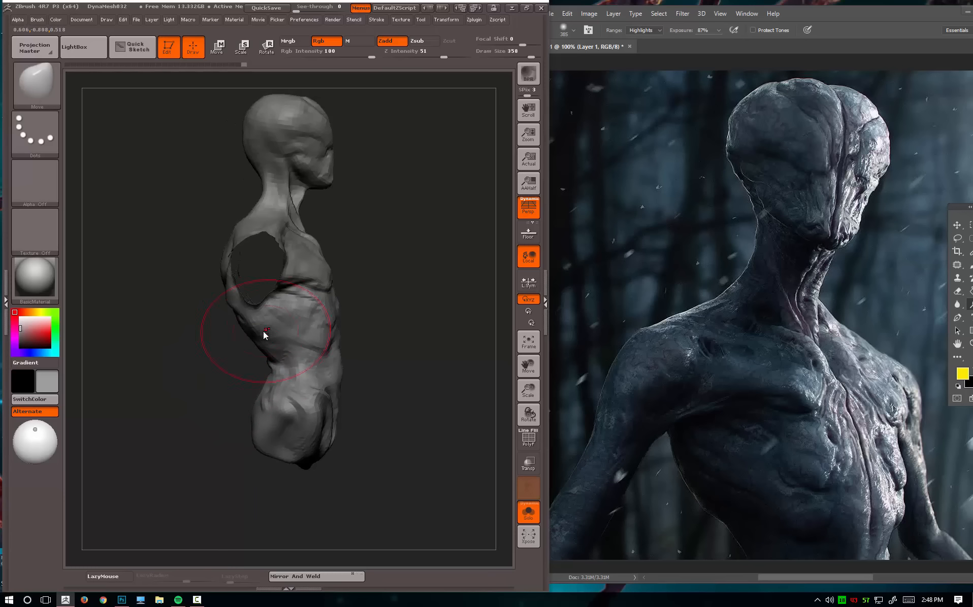
Reduce the draw size to 262 and refine the torso and waist from the opposite side with the Move brush.
key("space")
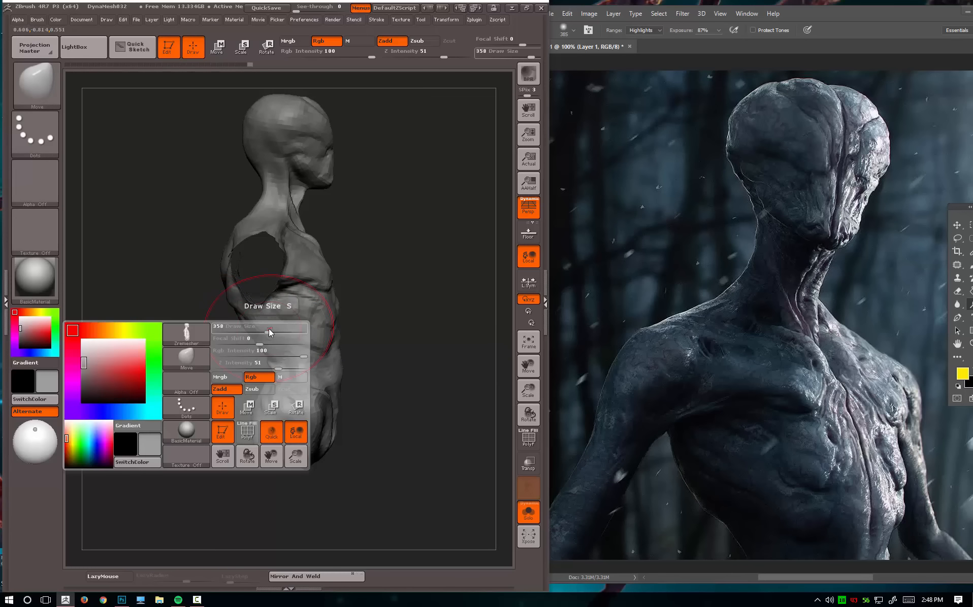
left_click_drag(270, 332, 260, 333)
right_click_drag(228, 338, 355, 346)
key("space")
left_click_drag(330, 330, 315, 331)
mouse_move(357, 318)
right_mouse_down("alt")
mouse_move(399, 232)
mouse_move(269, 236)
right_mouse_up("alt")
right_click_drag(355, 234, 325, 350, "alt")
key("space")
left_click_drag(309, 353, 345, 354)
left_click_drag(351, 356, 330, 356)
key("space")
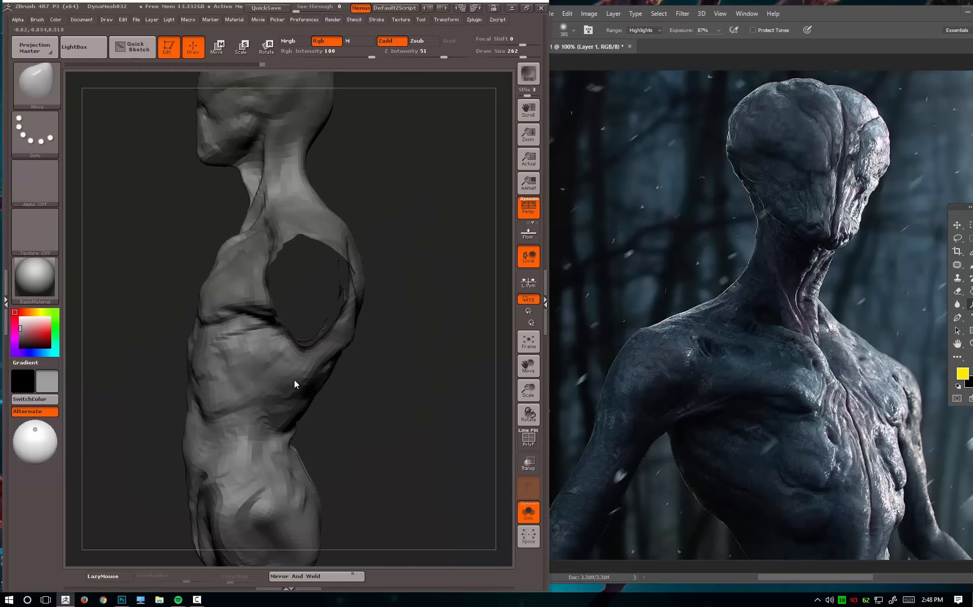
Frame the torso and undo the last adjustment made to it.
key("f")
key("ctrl")
mouse_move(426, 318)
left_mouse_down()
mouse_move(411, 318)
mouse_move(426, 318)
mouse_move(448, 270)
mouse_move(409, 330)
left_mouse_up()
key("ctrl+z")
mouse_move(378, 391)
left_mouse_down()
mouse_move(334, 414)
mouse_move(432, 364)
mouse_move(401, 367)
mouse_move(337, 341)
mouse_move(409, 366)
mouse_move(322, 361)
mouse_move(265, 373)
mouse_move(332, 361)
mouse_move(397, 231)
left_mouse_up()
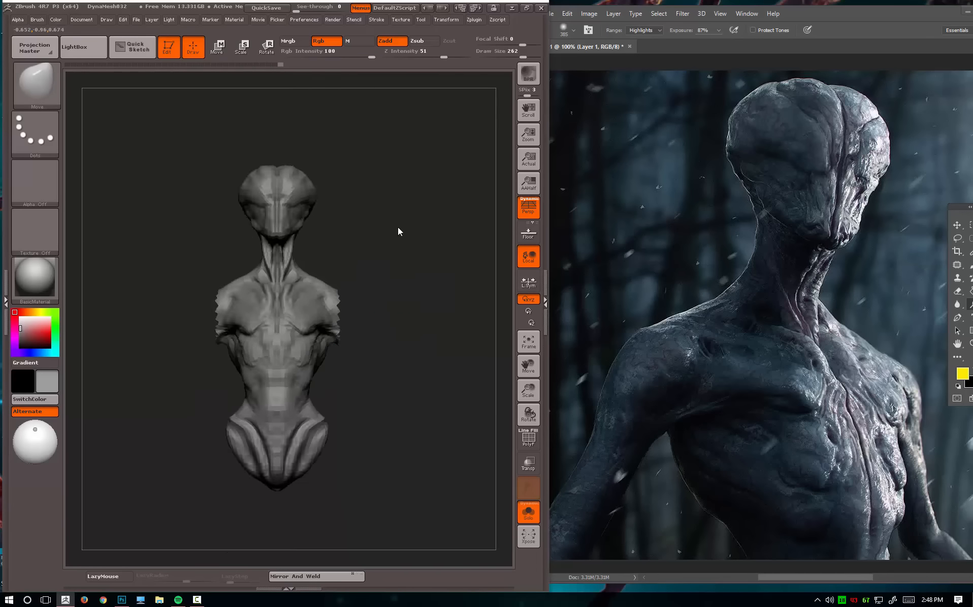
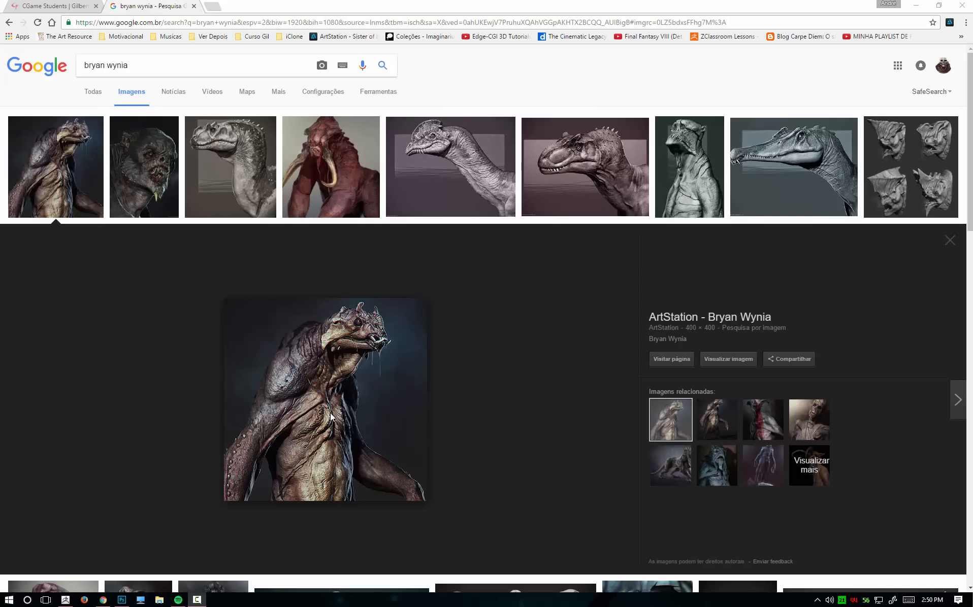
In the browser's image results, open the grey fanged creature bust and mark its chest fold with a temporary guide.
mouse_move(331, 420)
left_mouse_down()
mouse_move(314, 440)
mouse_move(298, 437)
mouse_move(313, 448)
left_mouse_up()
left_click(670, 201)
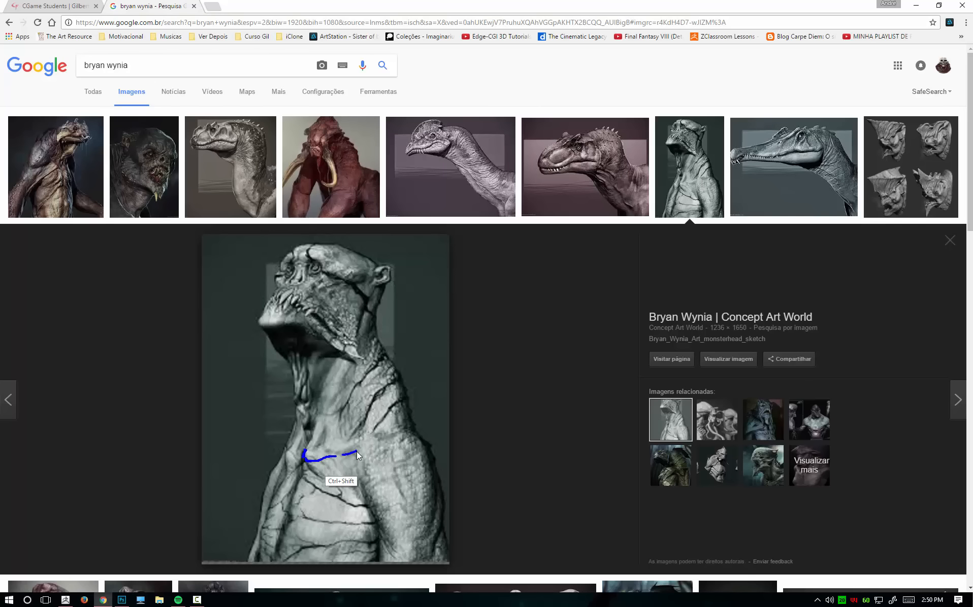
left_click_drag(354, 480, 327, 464)
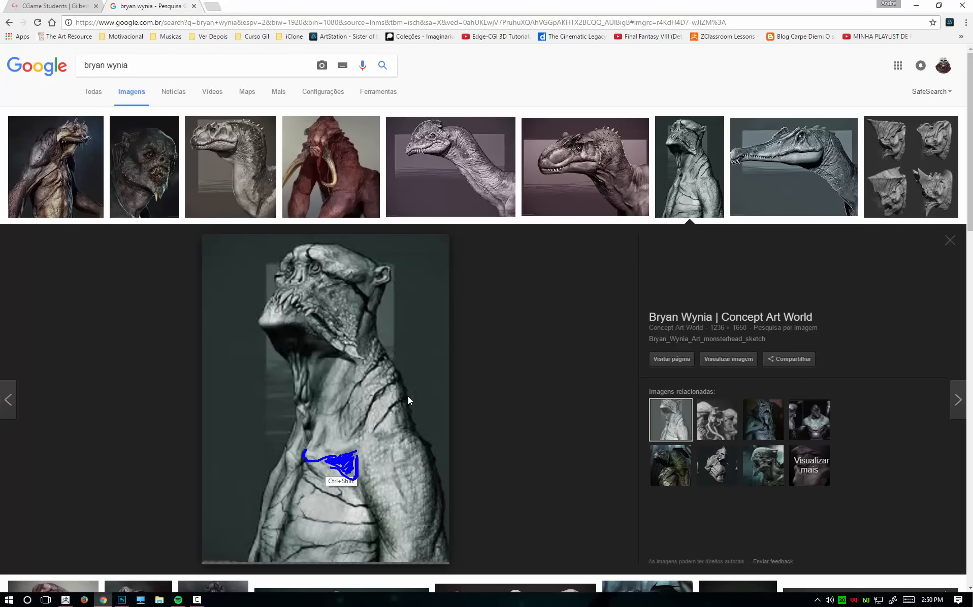
key("Escape")
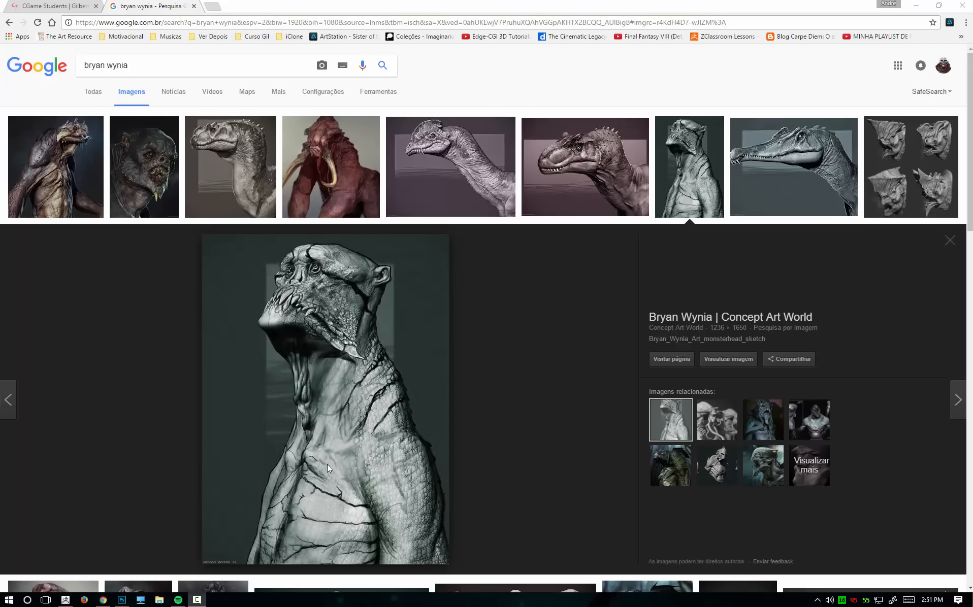
Trace the skin folds across the creature's chest and ribs with temporary guide lines.
mouse_move(312, 454)
left_mouse_down()
mouse_move(365, 499)
mouse_move(305, 482)
mouse_move(389, 515)
left_mouse_up()
left_click_drag(289, 510, 389, 522)
left_click_drag(290, 479, 285, 499)
left_click_drag(316, 466, 319, 474)
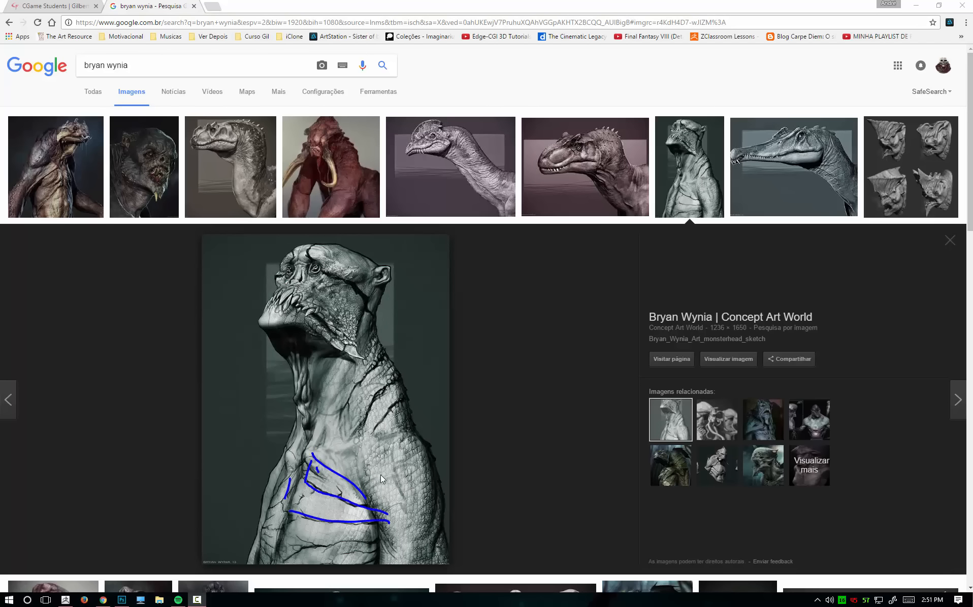
Outline the creature's upper arm, chest fold and shoulder mass with temporary guide lines and clear them.
left_click_drag(359, 442, 356, 460)
left_click_drag(363, 453, 382, 498)
key("ctrl+z")
key("Escape")
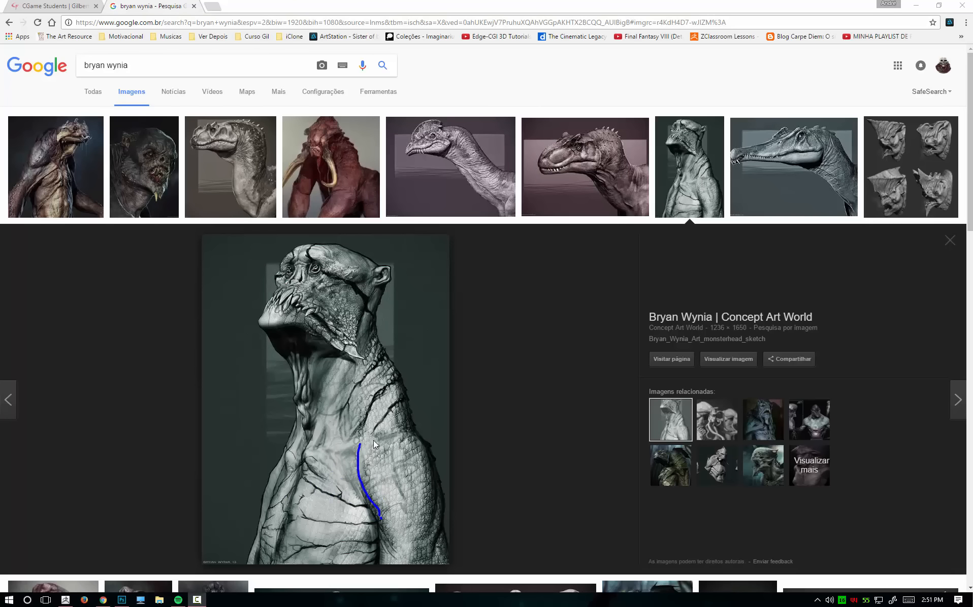
mouse_move(373, 440)
left_mouse_down()
mouse_move(401, 503)
mouse_move(362, 493)
left_mouse_up()
left_click_drag(311, 460, 364, 506)
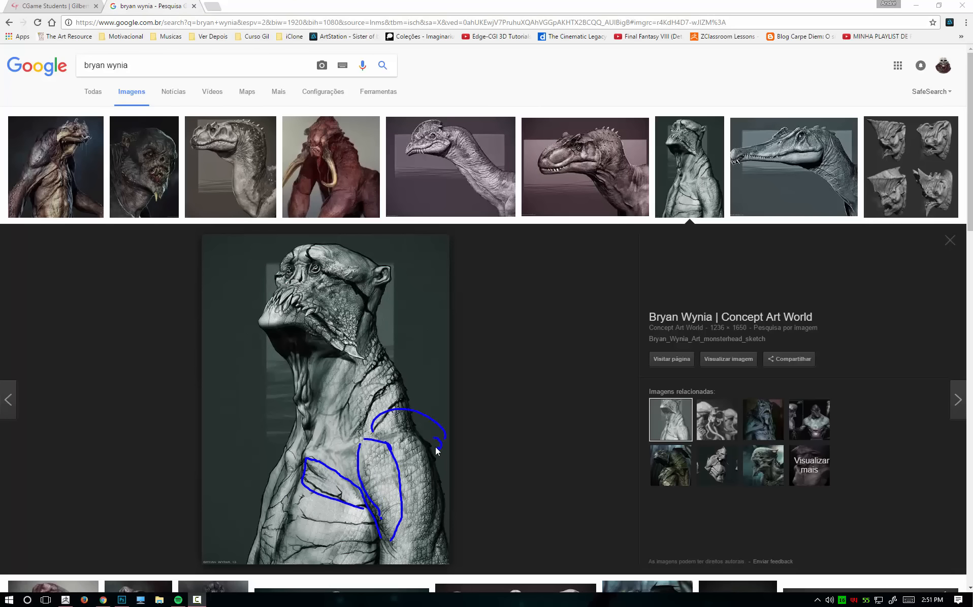
key("Escape")
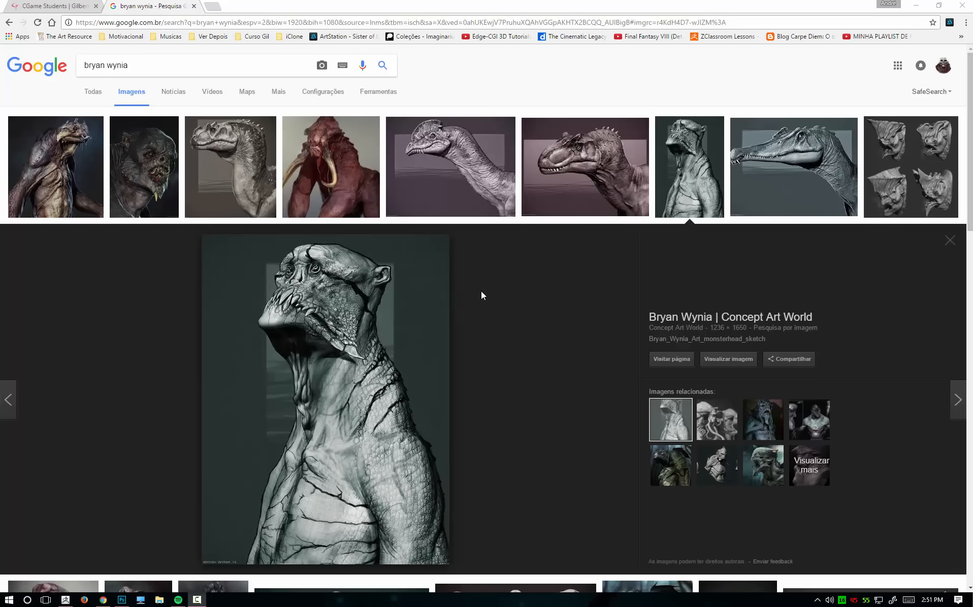
Close the enlarged creature image and switch back to ZBrush with the Photoshop alien reference beside it.
left_click(944, 244)
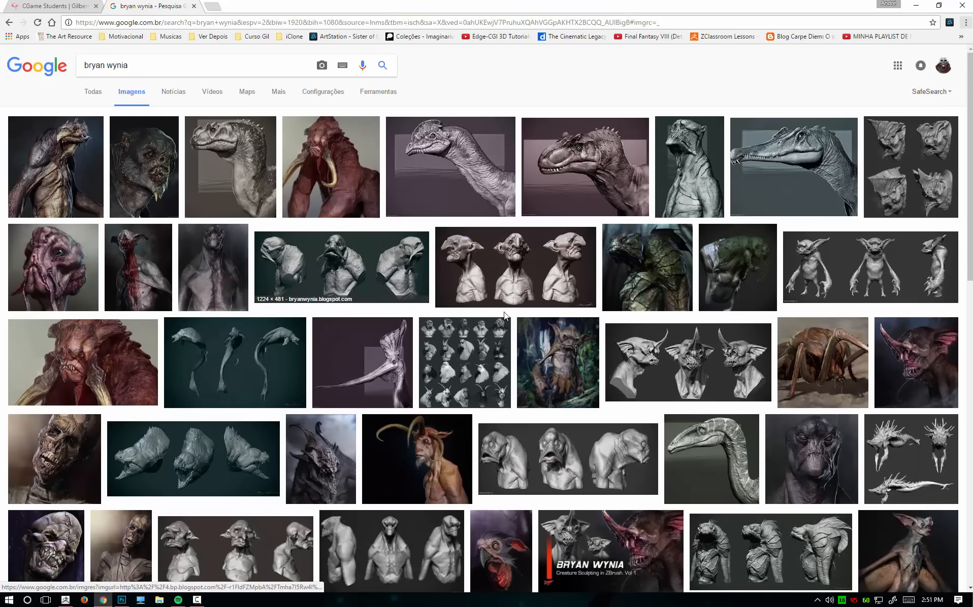
key("alt+Tab")
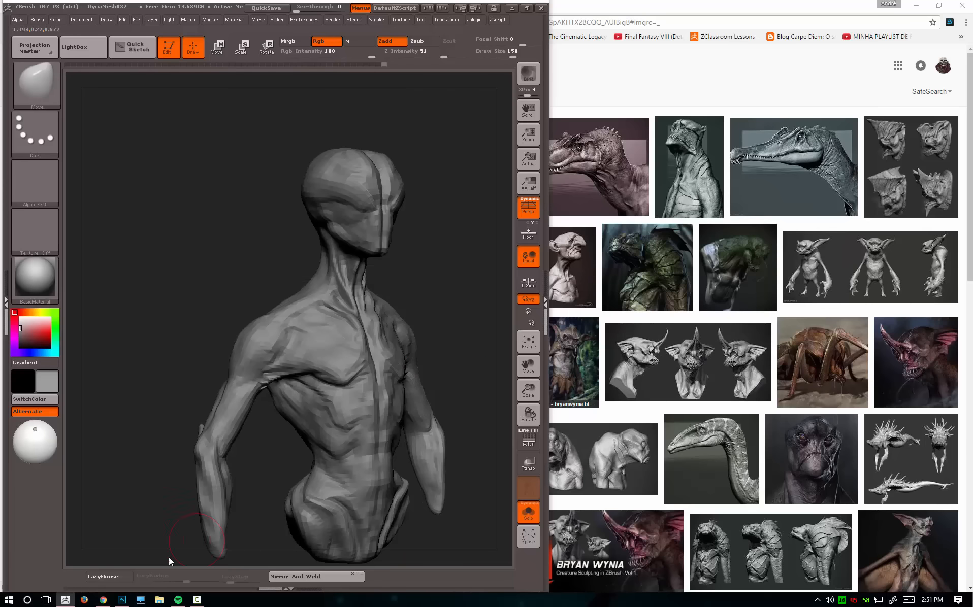
left_click(197, 600)
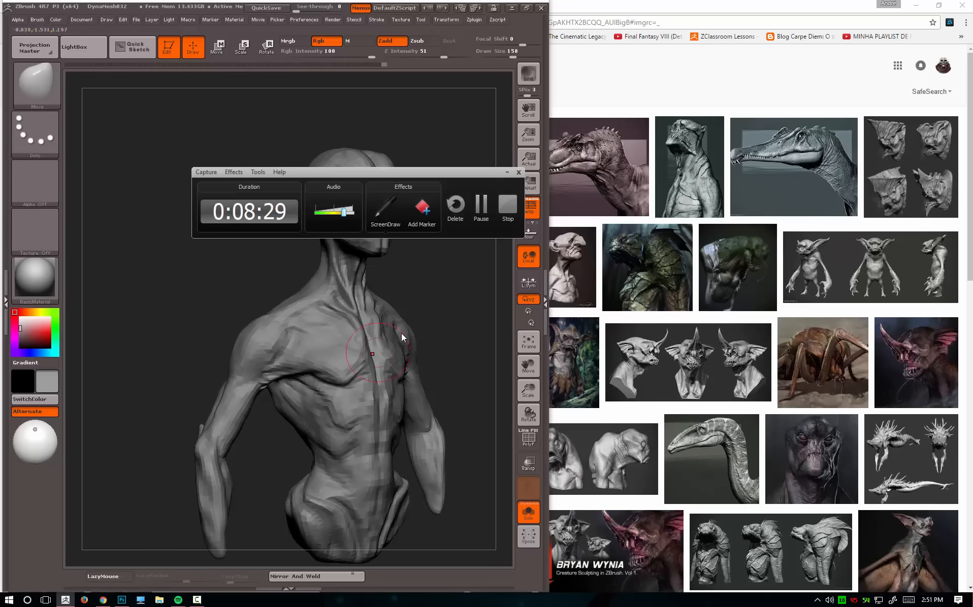
left_click(506, 172)
key("alt+Tab")
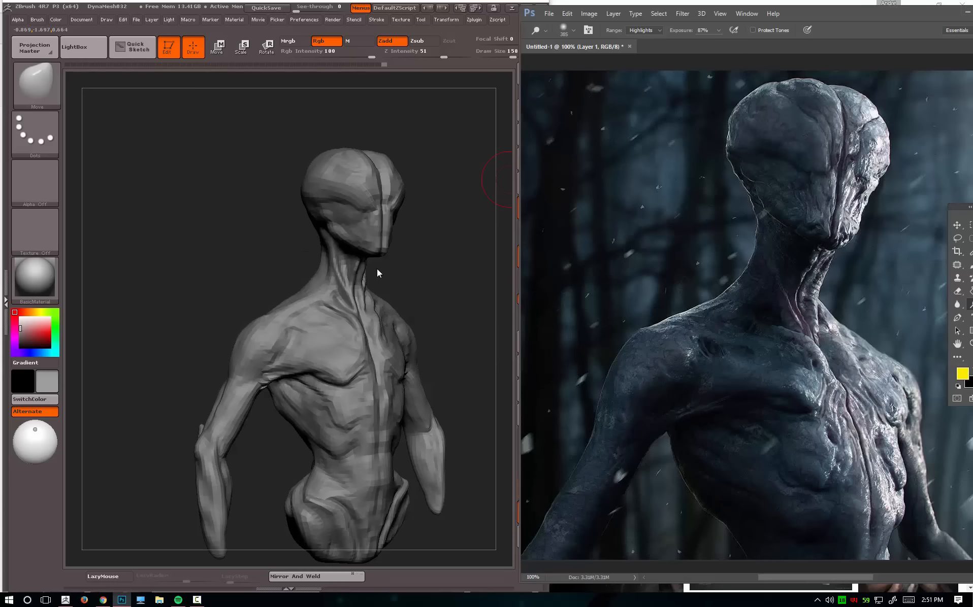
Turn and frame the alien model to compare its arms and torso with the reference image.
left_click(447, 272)
left_click_drag(447, 272, 481, 299)
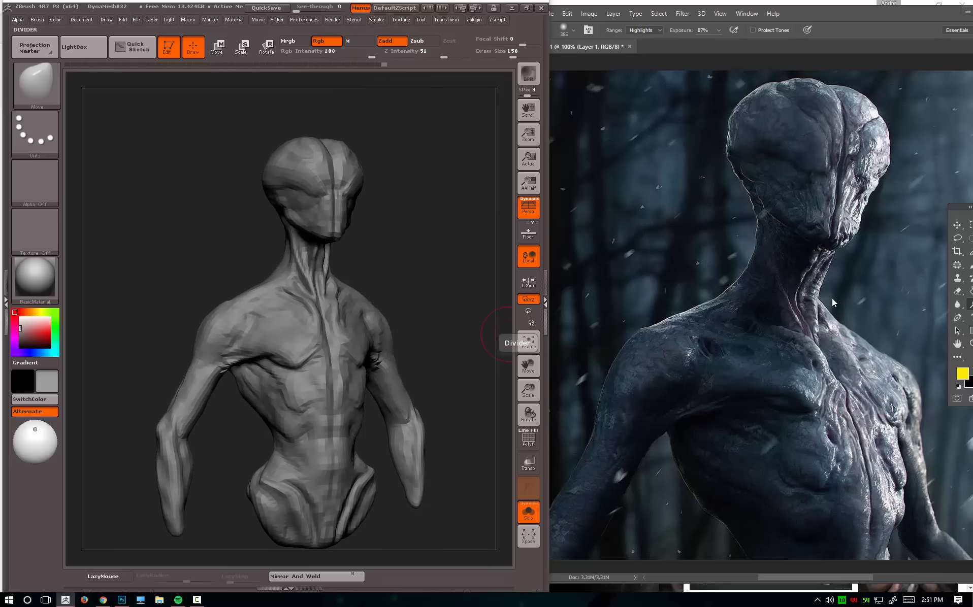
key("f")
mouse_move(128, 319)
left_mouse_down()
mouse_move(118, 307)
mouse_move(131, 291)
left_mouse_up()
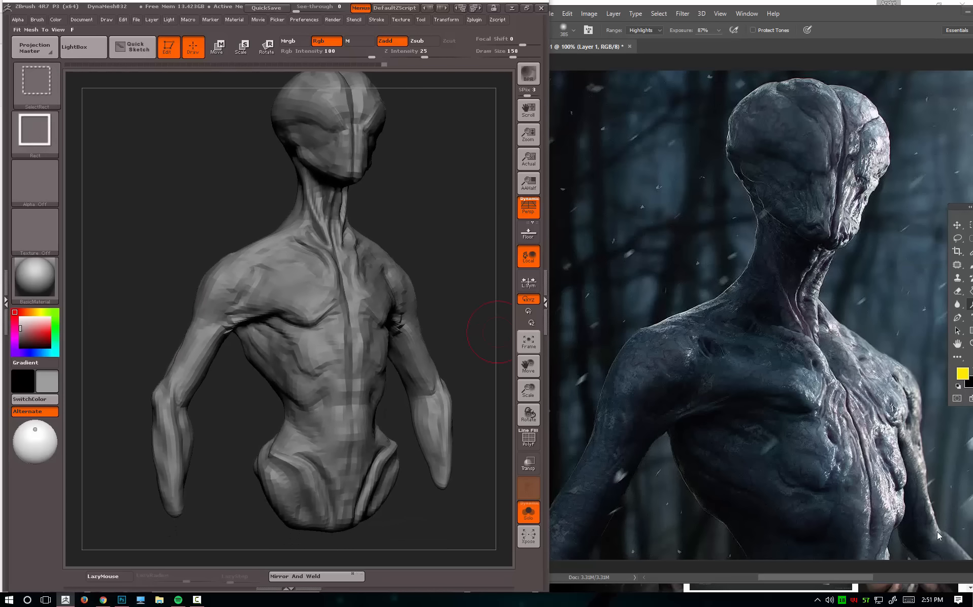
mouse_move(942, 527)
left_mouse_down()
mouse_move(910, 545)
mouse_move(902, 538)
mouse_move(933, 534)
left_mouse_up()
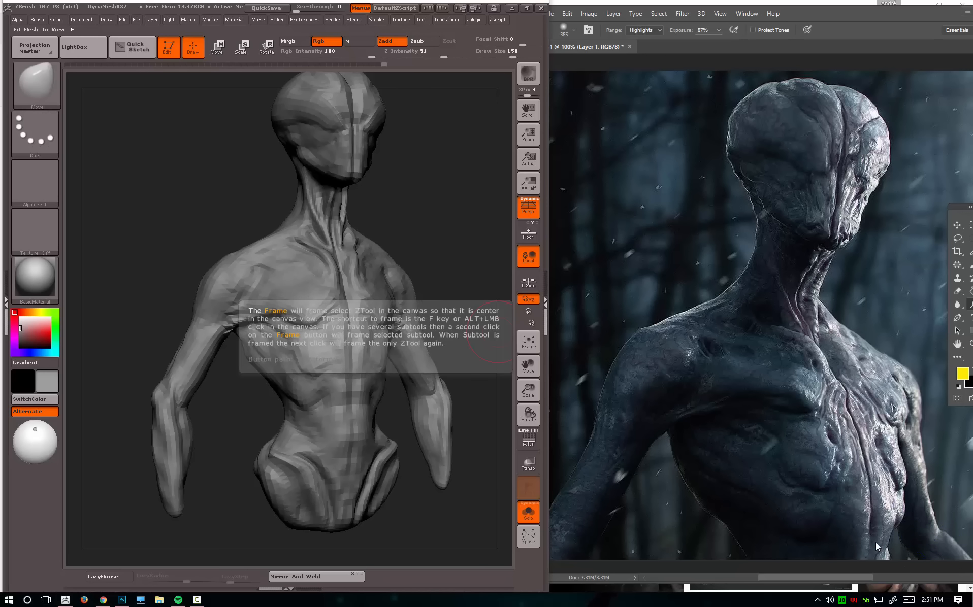
key("alt+Tab")
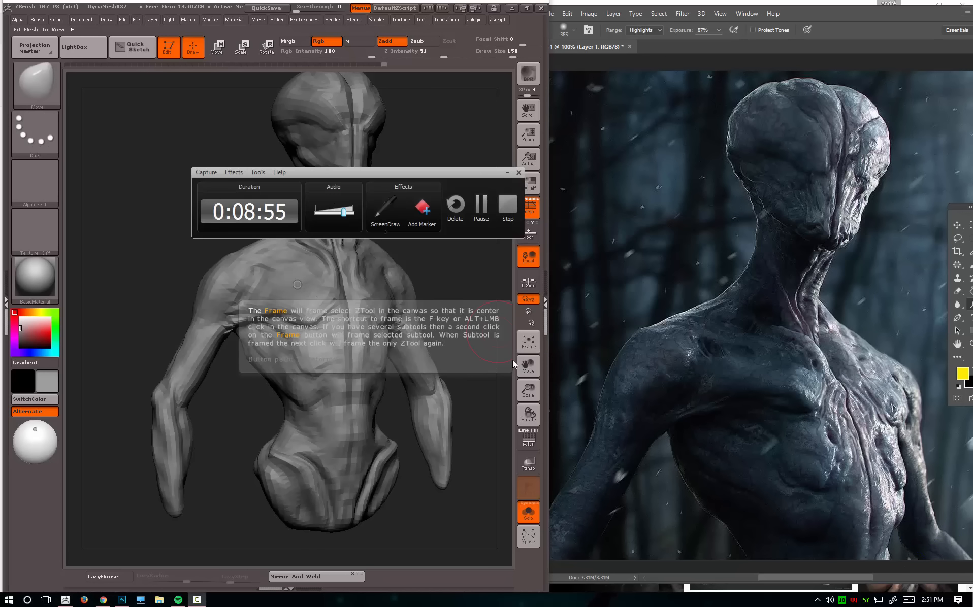
left_click_drag(493, 177, 494, 176)
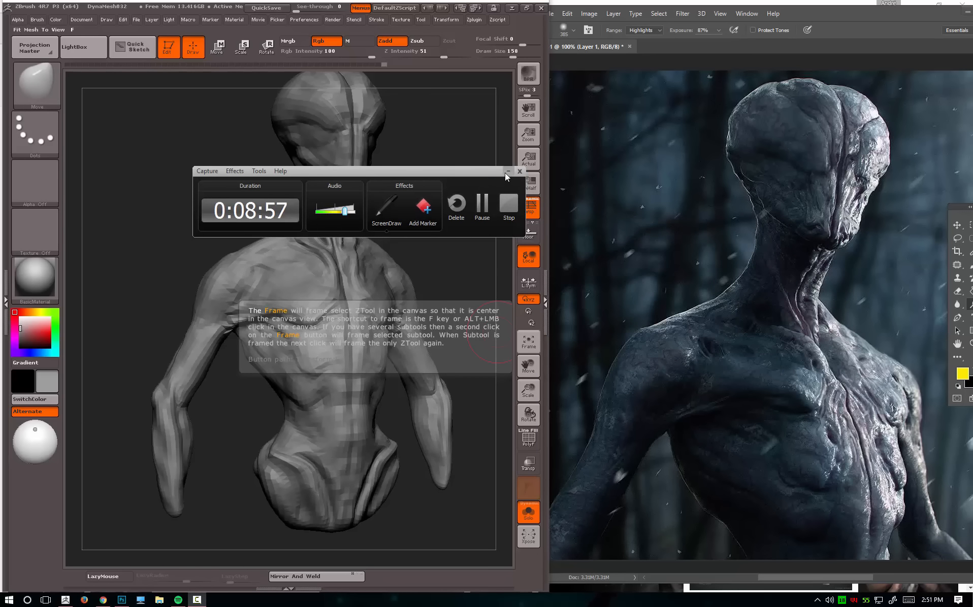
left_click(507, 172)
Mark the bend of both forearms with temporary guide curves over the model and clear them.
key("ctrl+shift+d")
mouse_move(425, 367)
left_mouse_down()
mouse_move(434, 391)
mouse_move(422, 449)
left_mouse_up()
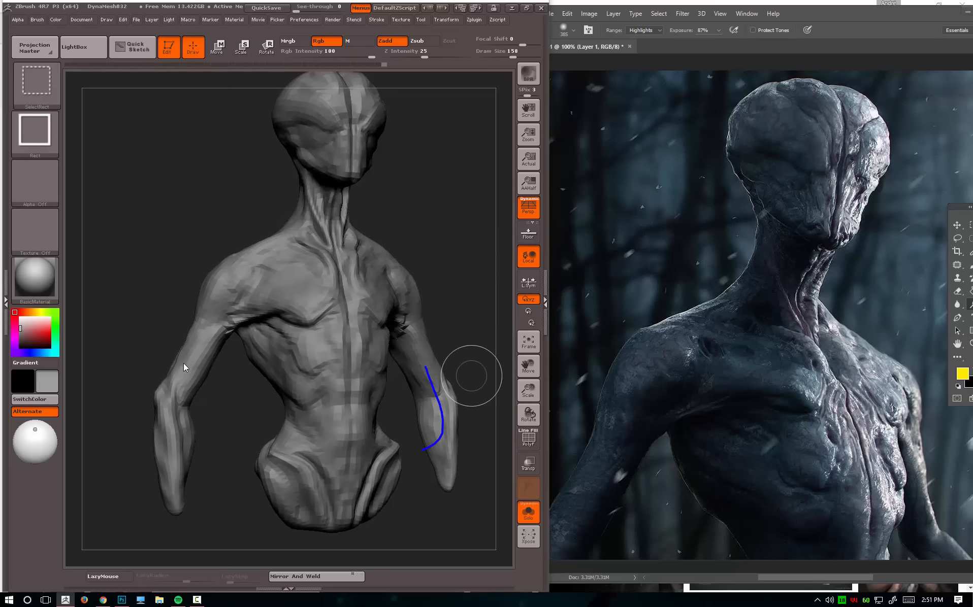
left_click_drag(177, 370, 189, 481)
key("ctrl+shift+d")
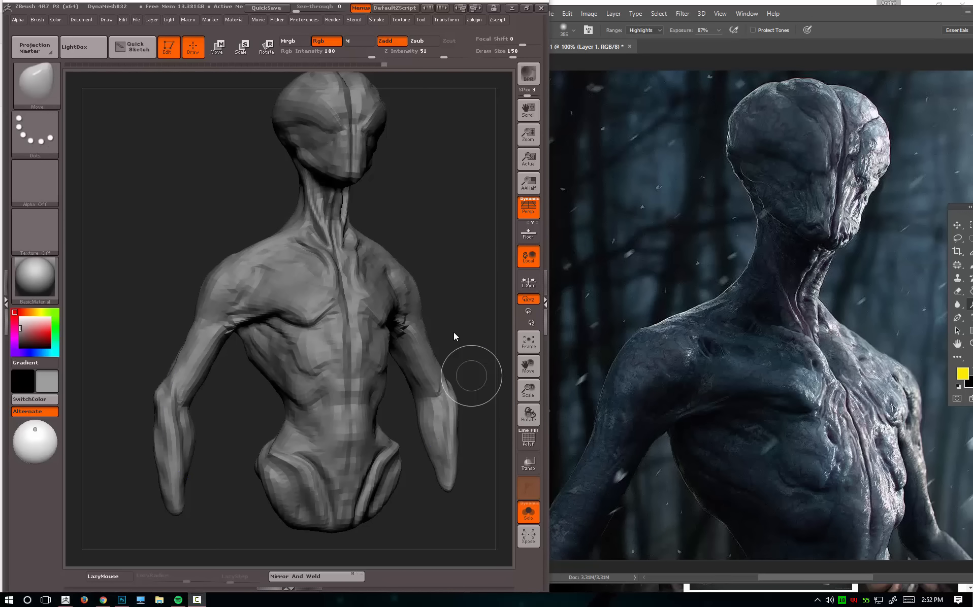
View the whole model from the front and sketch a temporary stick figure and head shape beside it.
mouse_move(455, 329)
left_mouse_down()
mouse_move(410, 324)
mouse_move(306, 354)
left_mouse_up()
left_click_drag(144, 364, 284, 380)
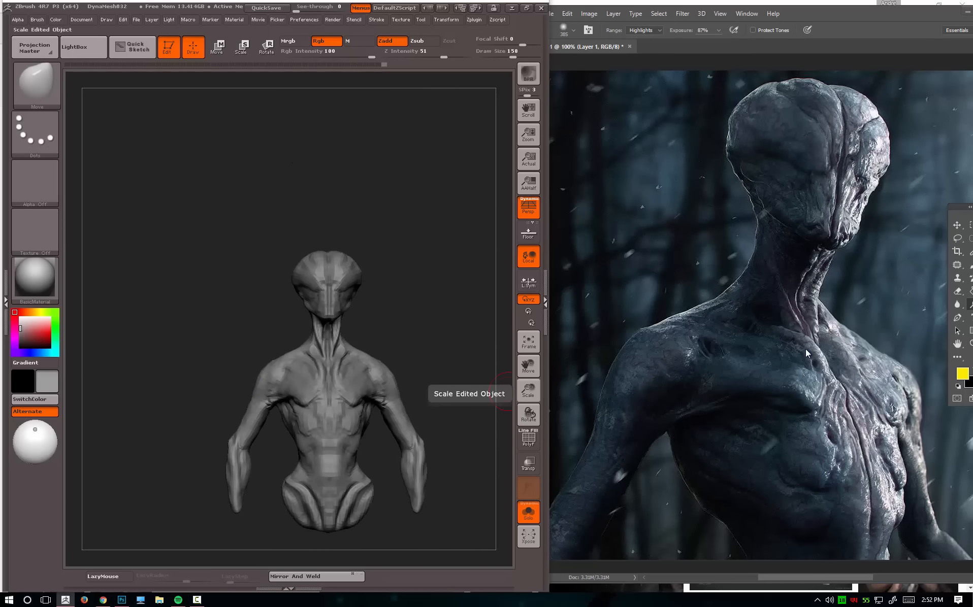
key("ctrl+shift")
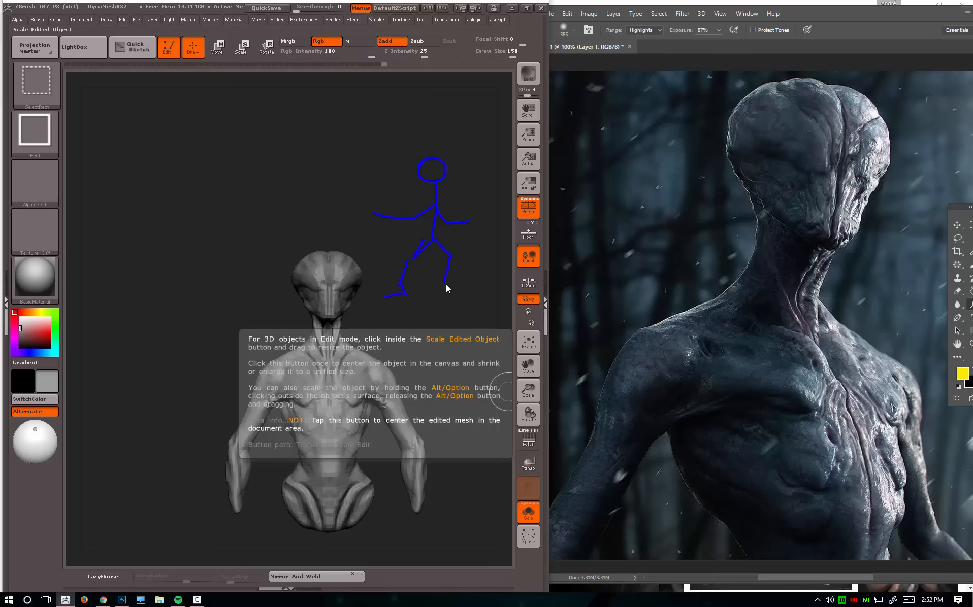
mouse_move(396, 164)
left_mouse_down()
mouse_move(447, 161)
mouse_move(422, 179)
left_mouse_up()
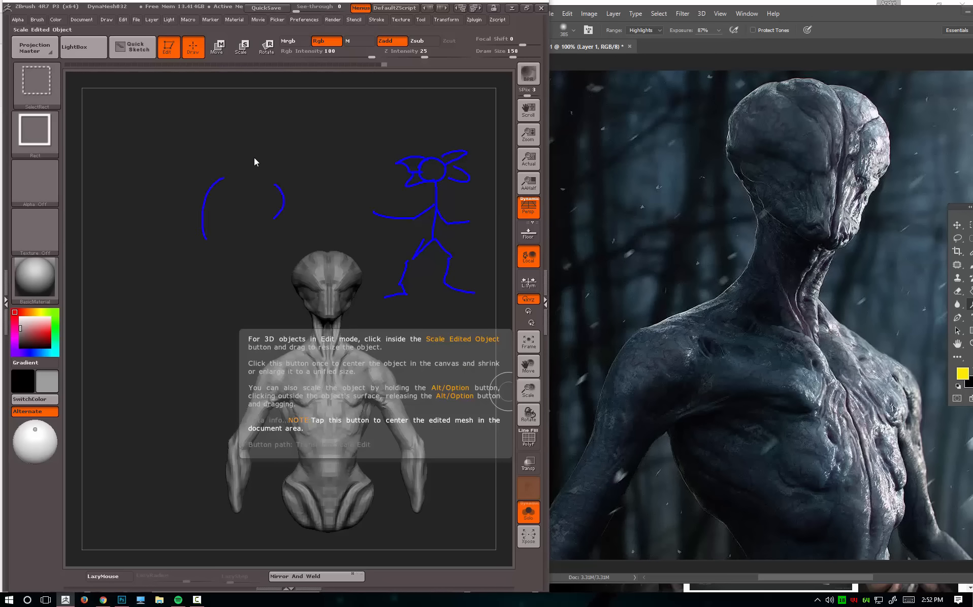
left_click_drag(237, 163, 253, 161)
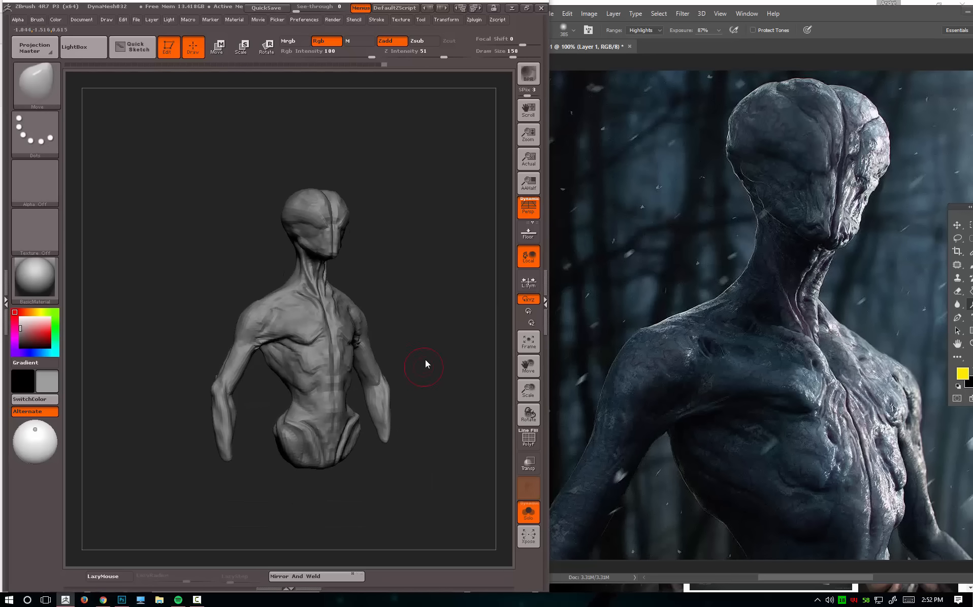
Mask both forearms with MaskLasso, invert the mask to leave the forearms editable, and inspect them in side view.
left_click_drag(425, 360, 449, 364, "alt")
mouse_move(426, 450)
left_mouse_down("ctrl")
mouse_move(440, 457)
mouse_move(414, 345)
mouse_move(378, 373)
mouse_move(393, 430)
mouse_move(419, 357)
mouse_move(365, 345)
mouse_move(329, 405)
left_mouse_up("ctrl")
mouse_move(344, 448)
left_mouse_down("ctrl")
mouse_move(429, 457)
mouse_move(418, 379)
mouse_move(401, 355)
left_mouse_up("ctrl")
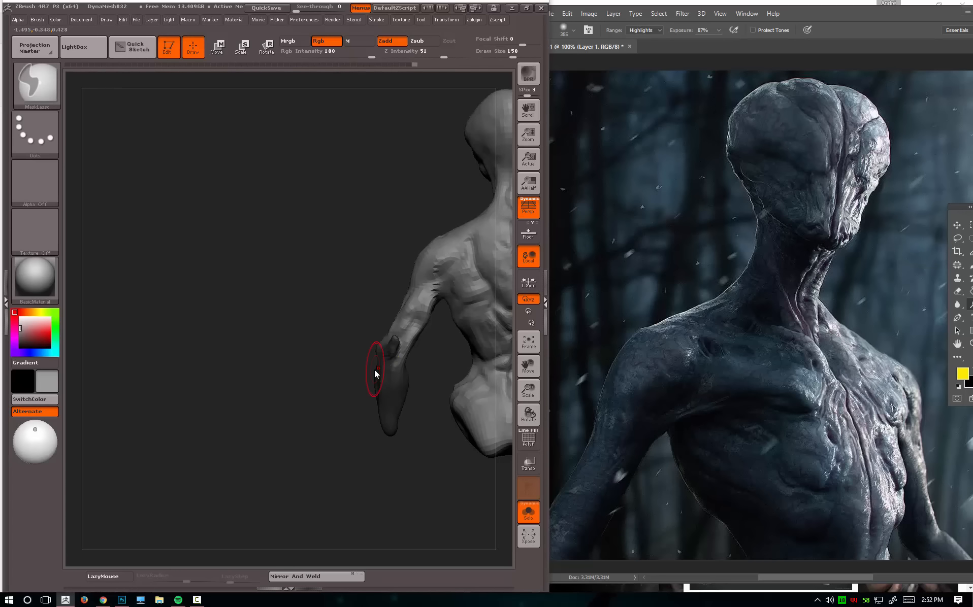
left_click(374, 369, "ctrl")
left_click_drag(226, 288, 352, 326)
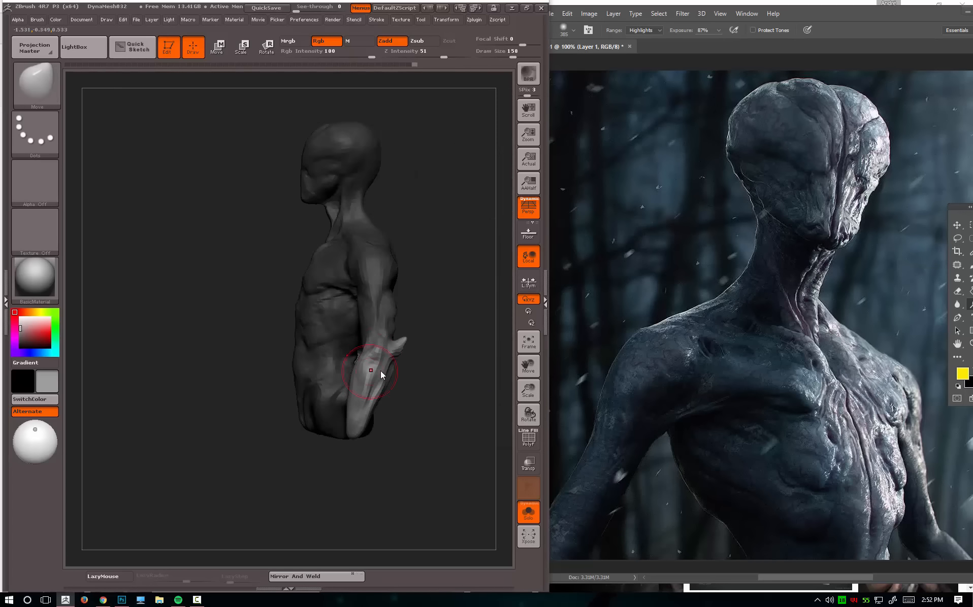
Bend the unmasked forearms at the elbows with the Rotate transpose tool and return to the Move brush.
key("r")
mouse_move(348, 422)
left_mouse_down()
mouse_move(338, 445)
mouse_move(343, 423)
mouse_move(327, 391)
mouse_move(321, 414)
mouse_move(282, 412)
mouse_move(472, 329)
mouse_move(449, 339)
mouse_move(428, 372)
mouse_move(413, 365)
left_mouse_up()
key("w")
key("q")
key("b")
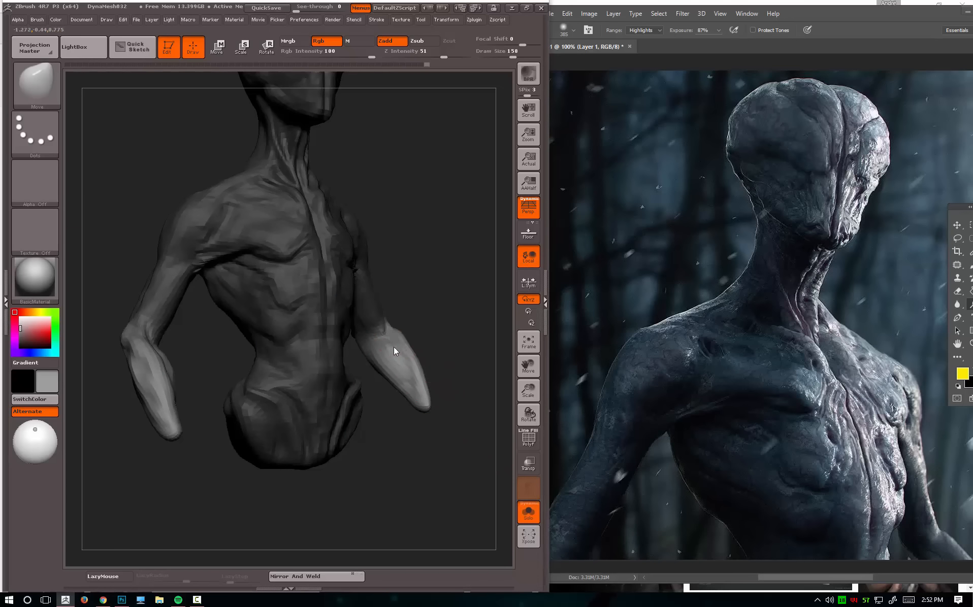
Clear the mask and scrub through the undo history to compare the arm poses from different angles.
left_click_drag(452, 335, 469, 405)
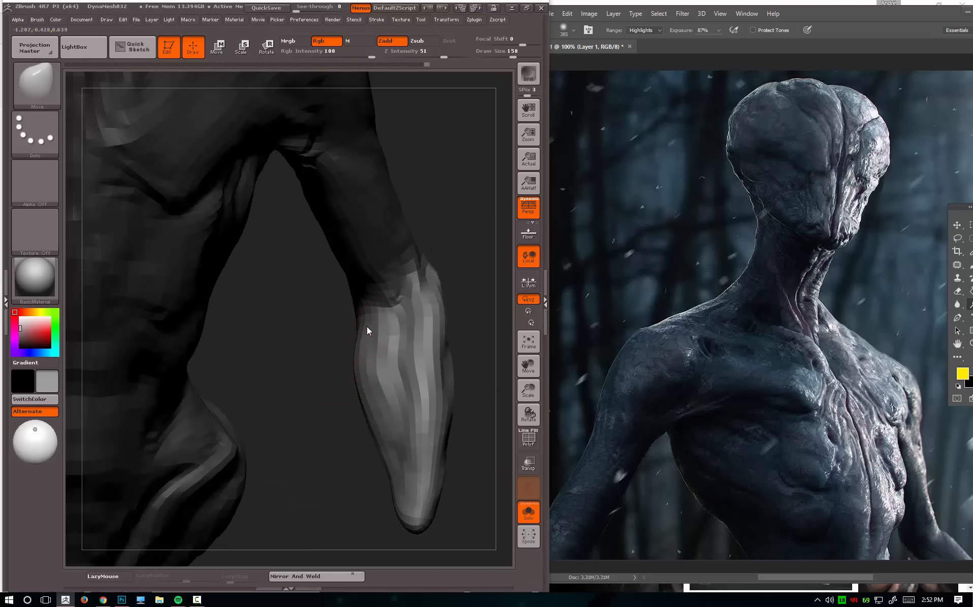
left_click_drag(349, 350, 427, 343, "alt")
mouse_move(426, 343)
left_mouse_down("ctrl")
mouse_move(437, 352)
mouse_move(488, 339)
mouse_move(422, 324)
mouse_move(461, 235)
left_mouse_up("ctrl")
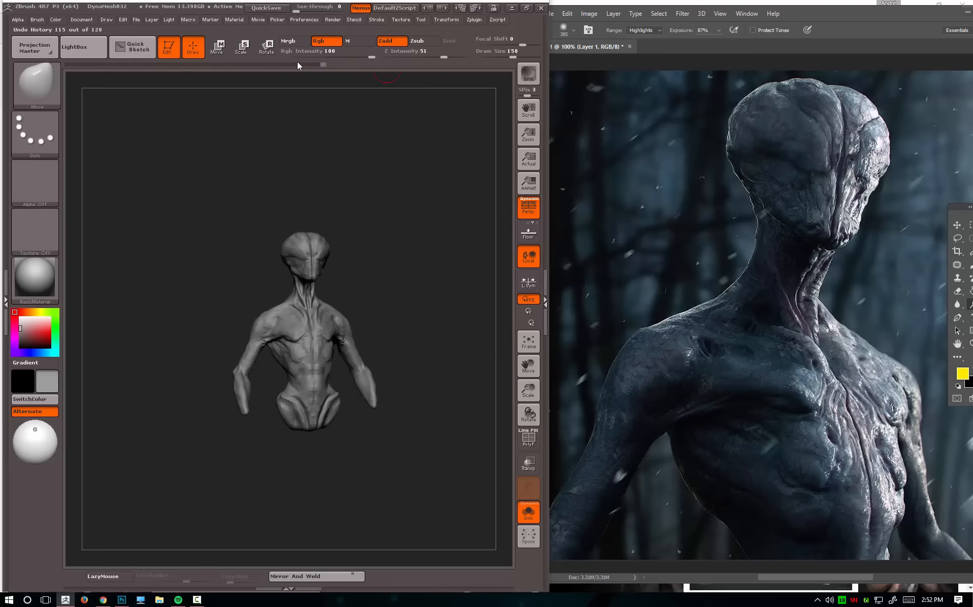
left_click_drag(332, 113, 377, 71)
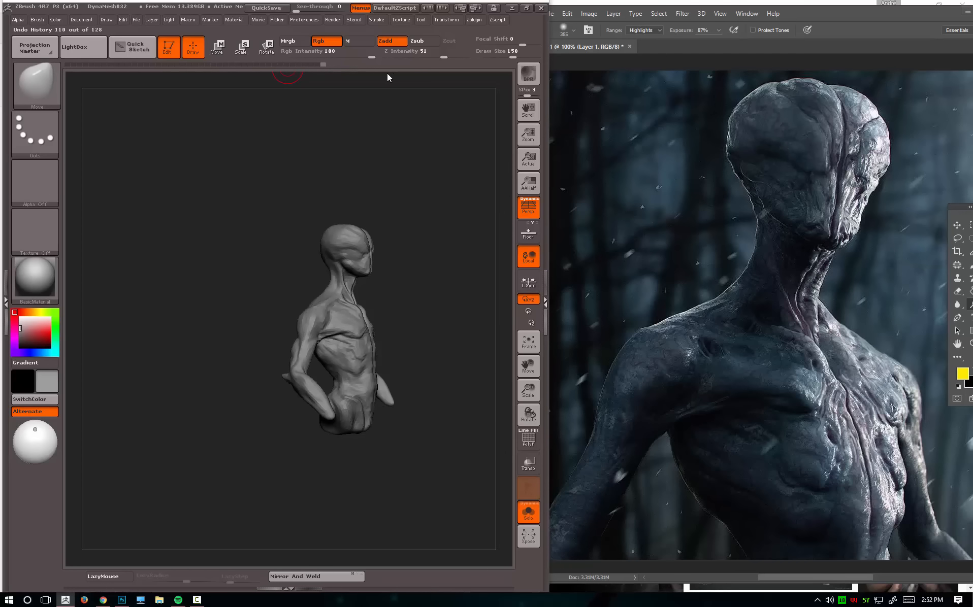
Frame the alien's upper body in the reference's three-quarter angle and compare it with perspective turned off and on.
left_click_drag(467, 260, 399, 453, "alt")
left_click_drag(457, 365, 428, 332)
left_click_drag(428, 254, 427, 309, "alt")
left_click_drag(323, 224, 423, 222, "alt")
left_click(529, 209)
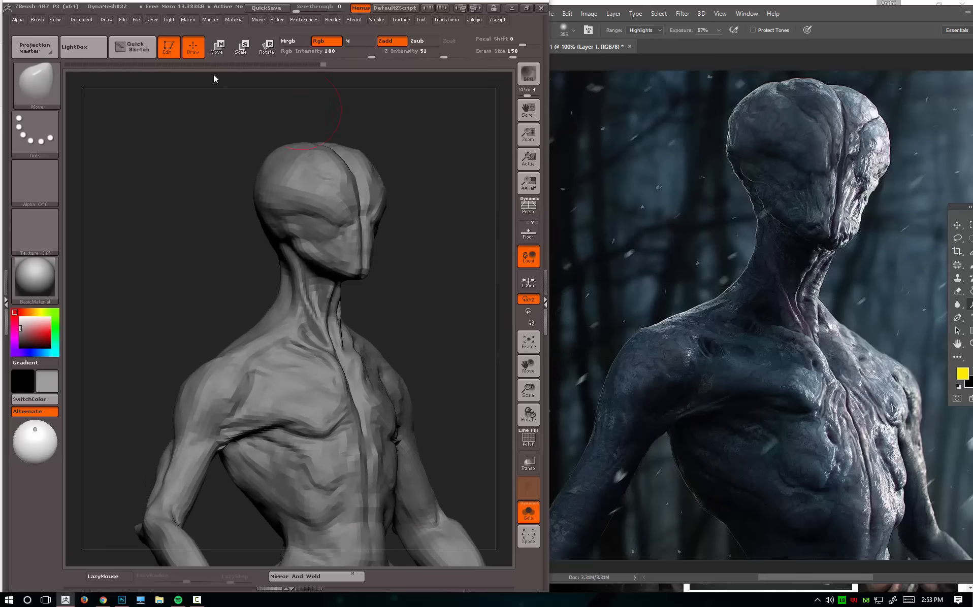
left_click(67, 21)
left_click(528, 207)
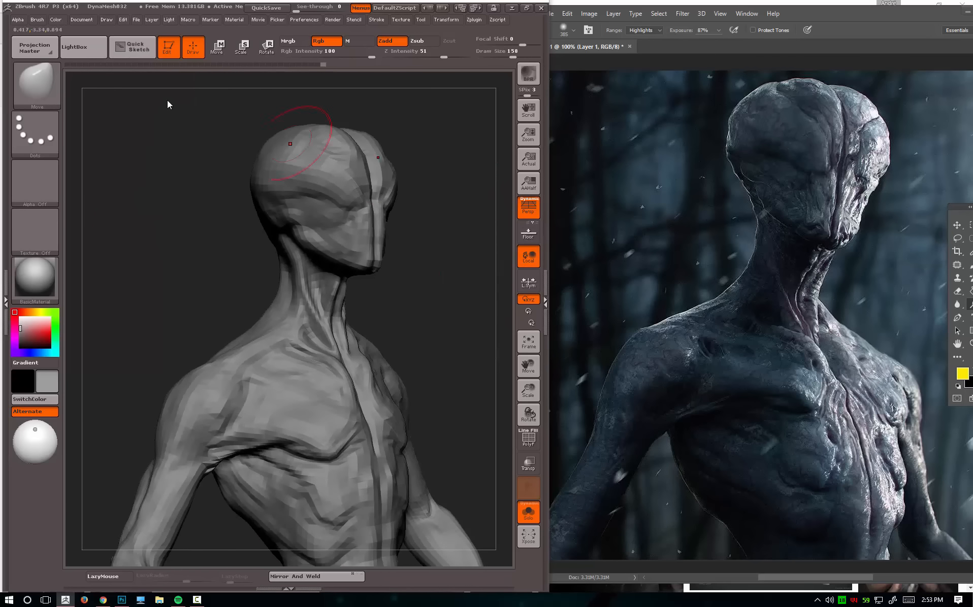
Lower the camera's Angle Of View to flatten the perspective on the bust and check the result.
left_click(103, 20)
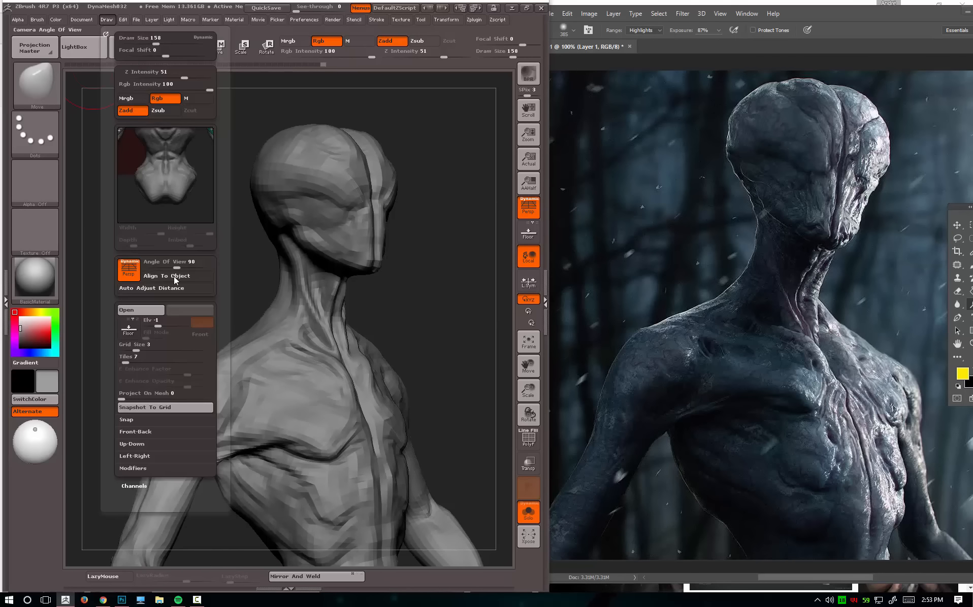
left_click(152, 263)
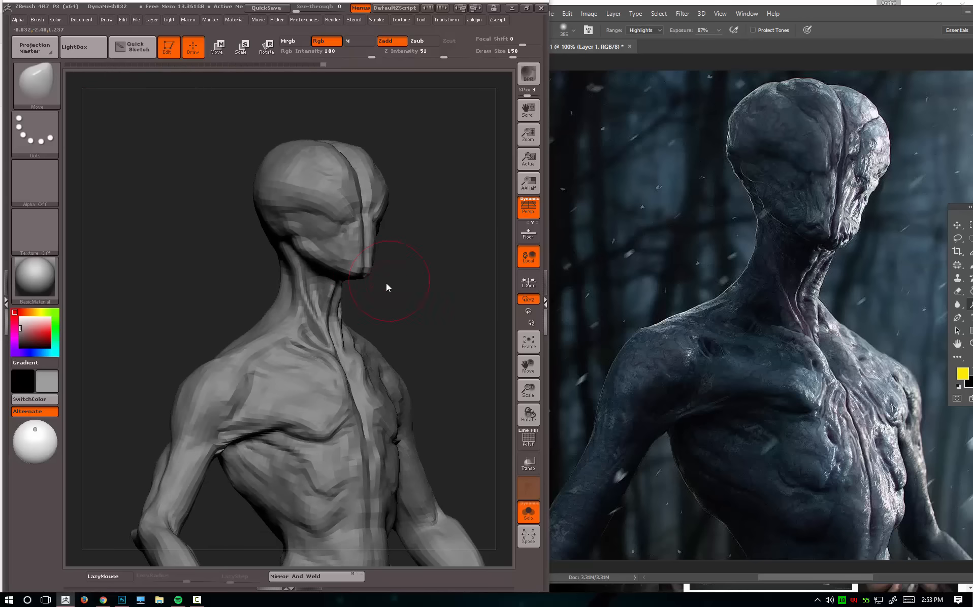
mouse_move(502, 270)
left_mouse_down()
mouse_move(438, 257)
mouse_move(440, 249)
mouse_move(433, 259)
left_mouse_up()
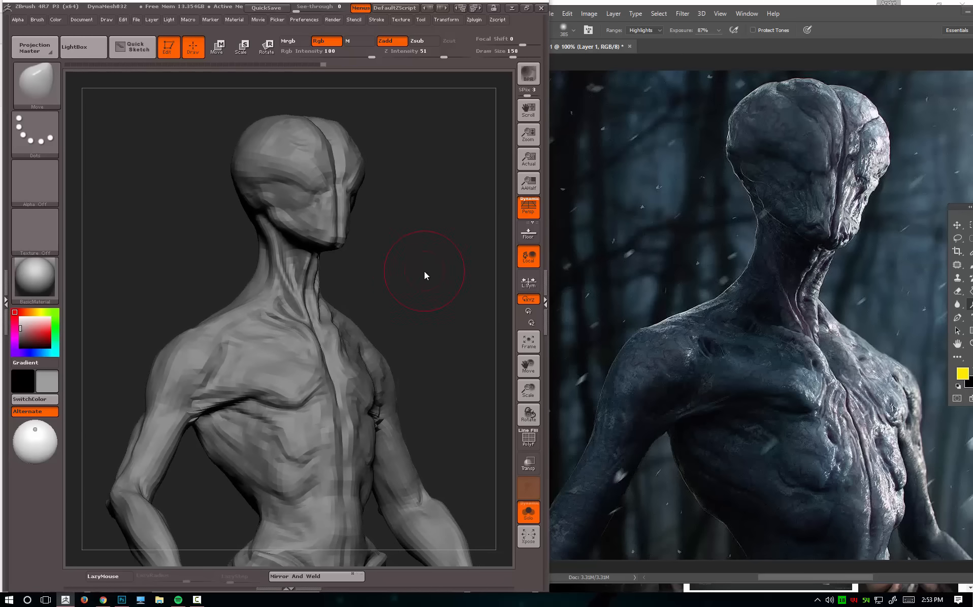
Select the Move brush at draw size 97 and reshape the side of the neck below the jaw.
left_click_drag(424, 271, 473, 322)
left_click_drag(500, 274, 455, 394, "alt")
key("b")
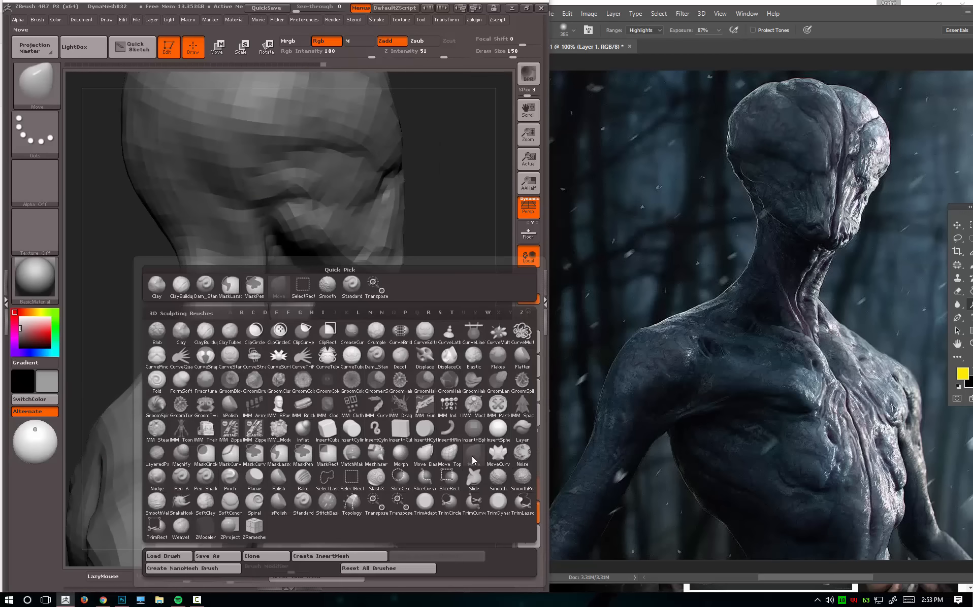
left_click(472, 456)
key("space")
left_click_drag(274, 311, 264, 311)
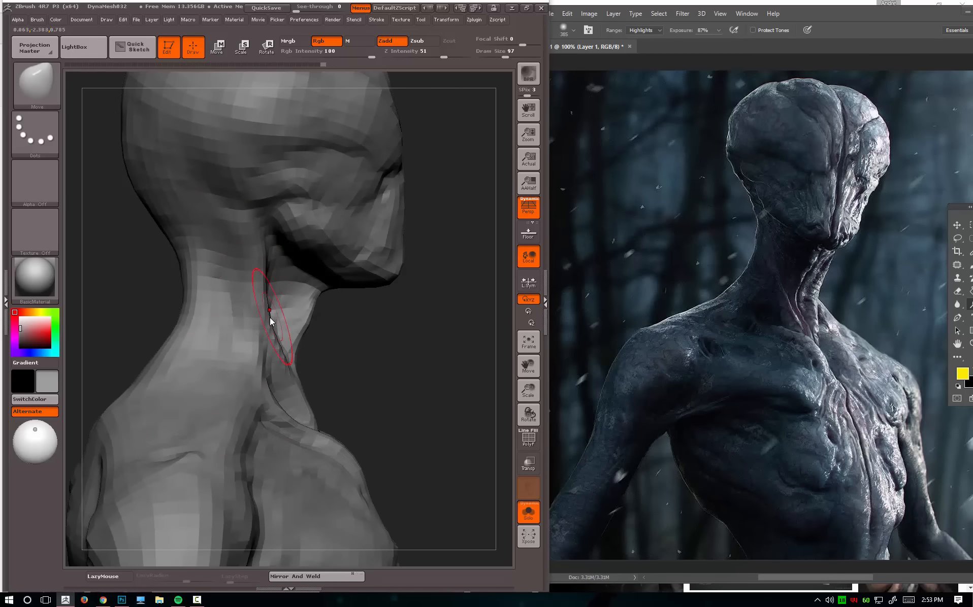
left_click_drag(249, 246, 245, 226)
left_click_drag(261, 282, 267, 314)
Adjust the neck and shoulder outlines with the Move brush at draw size 124, and reduce the size to 80.
mouse_move(393, 344)
left_mouse_down()
mouse_move(358, 349)
mouse_move(330, 330)
left_mouse_up()
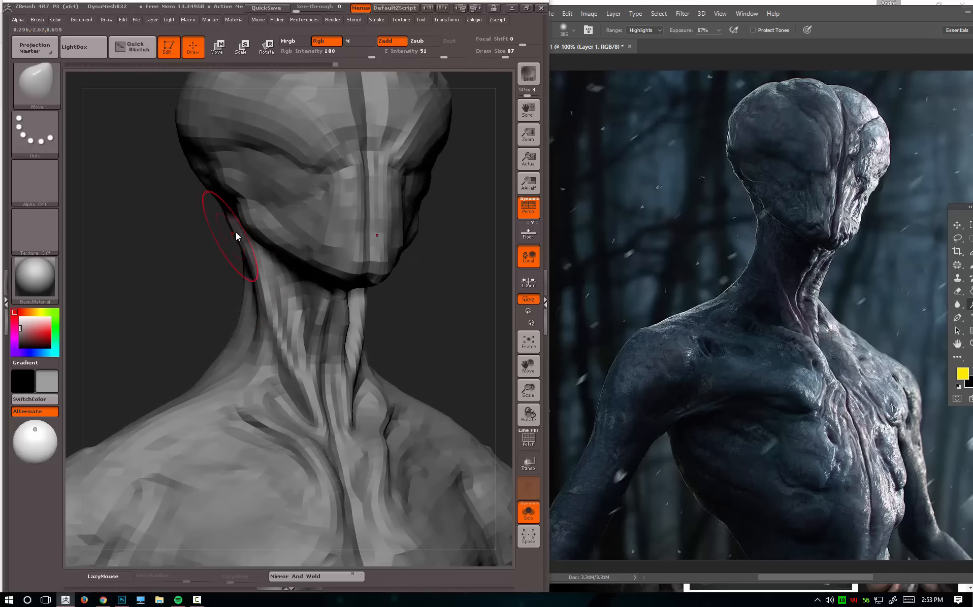
key("space")
mouse_move(255, 244)
left_mouse_down()
mouse_move(203, 262)
mouse_move(197, 242)
mouse_move(189, 325)
mouse_move(209, 328)
mouse_move(167, 341)
mouse_move(451, 260)
mouse_move(433, 220)
mouse_move(372, 257)
mouse_move(390, 322)
mouse_move(392, 305)
mouse_move(406, 334)
mouse_move(395, 328)
mouse_move(418, 309)
mouse_move(409, 306)
mouse_move(462, 290)
mouse_move(433, 297)
mouse_move(412, 284)
mouse_move(408, 301)
left_mouse_up()
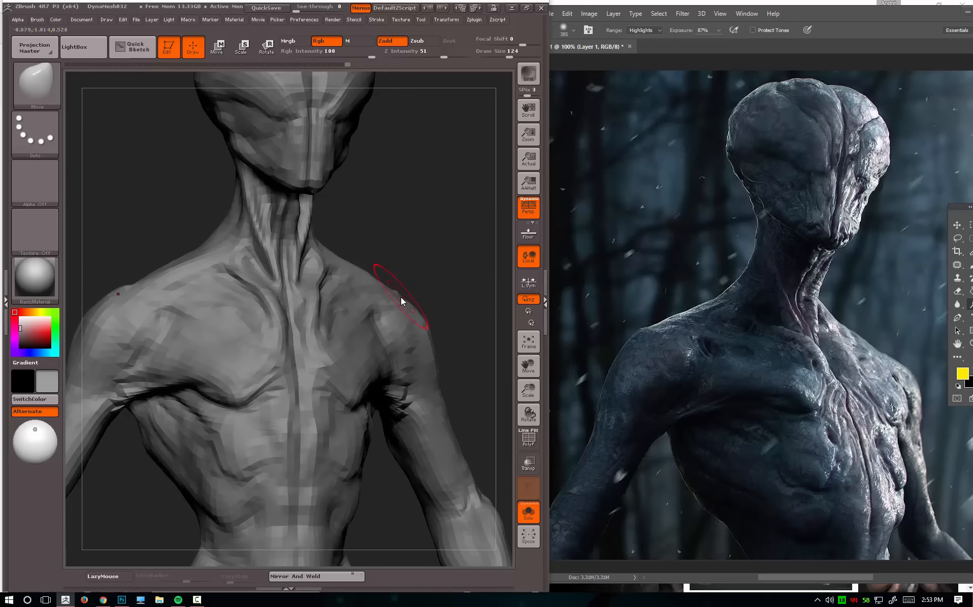
key("bracketleft")
key("bracketleft")
left_click_drag(445, 273, 463, 203)
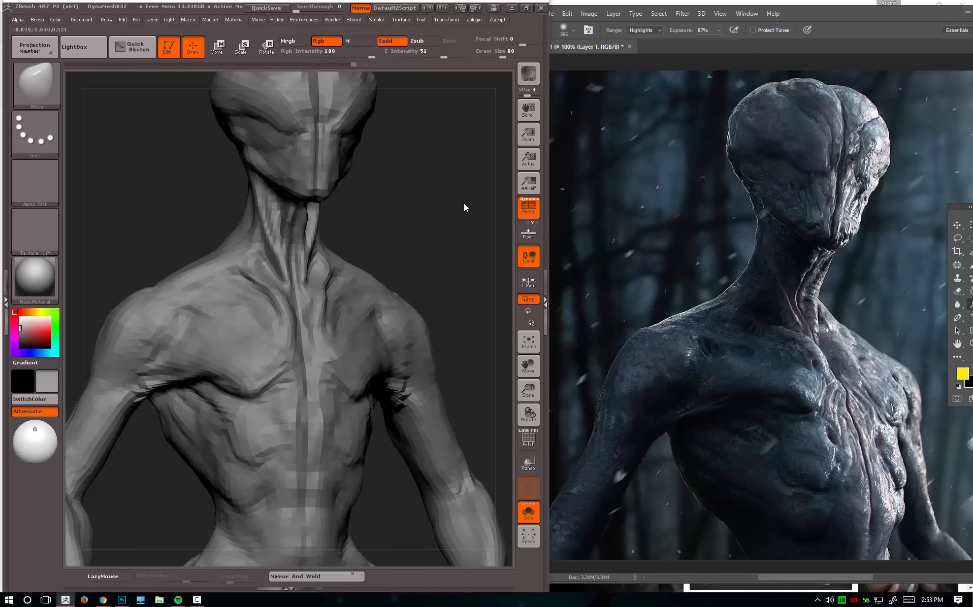
Go back through the undo history and mark the shoulder slope on the model and the reference with temporary lines.
key("ctrl+z")
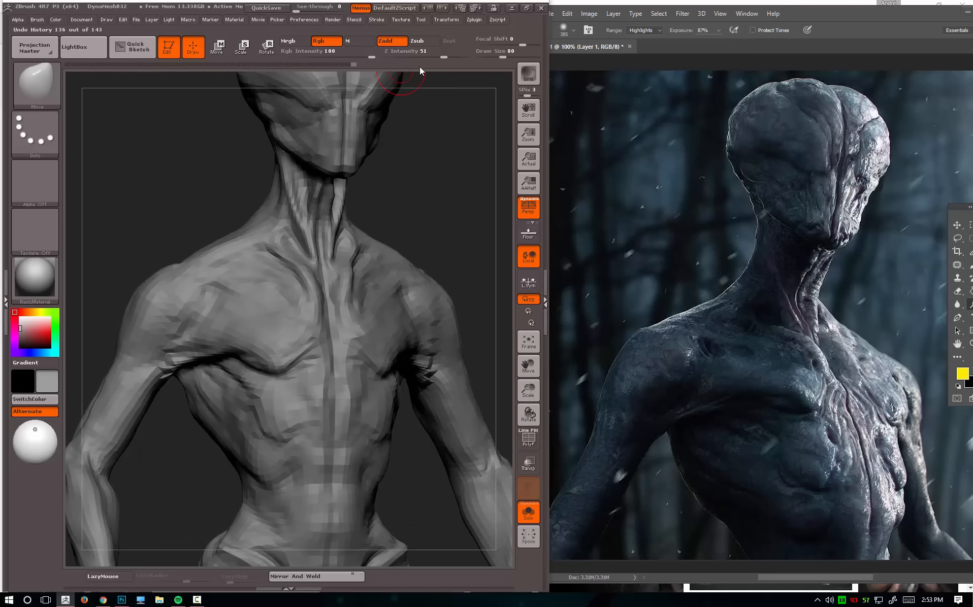
left_click_drag(353, 65, 287, 65)
key("ctrl+shift")
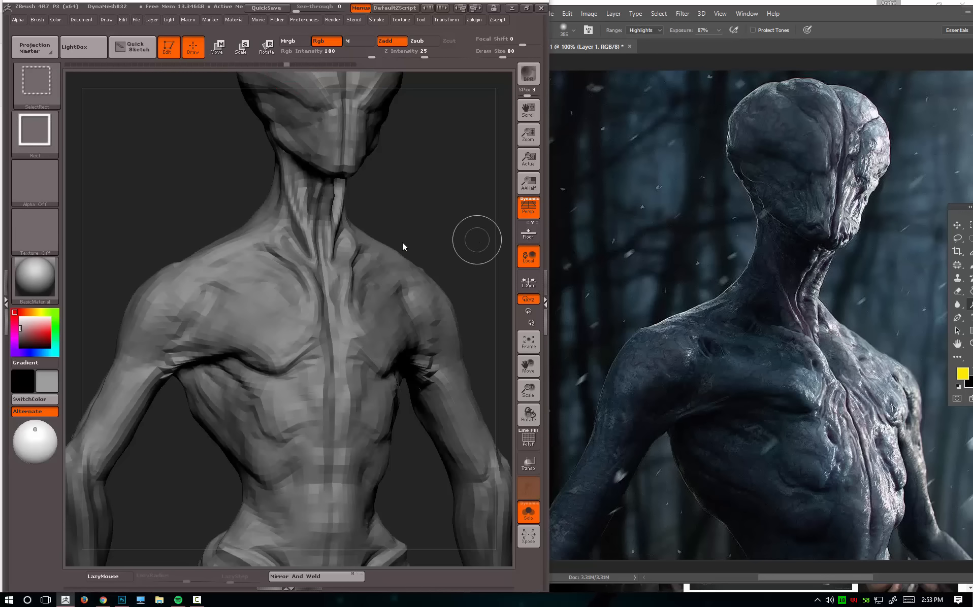
left_click_drag(391, 246, 453, 325, "ctrl+shift")
left_click_drag(854, 336, 907, 440)
left_click_drag(882, 346, 874, 351)
key("ctrl+shift+d")
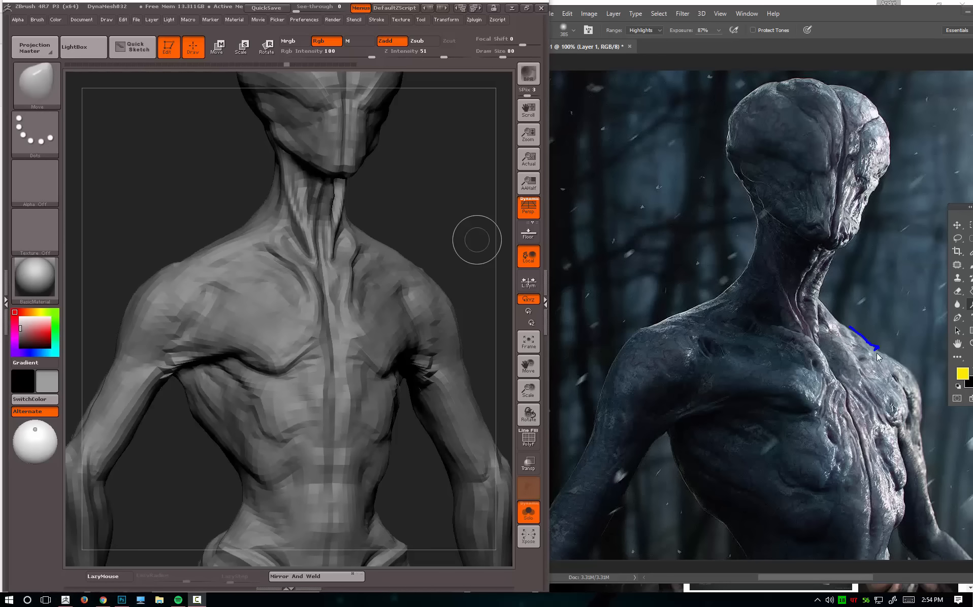
Mark the reference's outer shoulder and the model's shoulder slope temporarily, clear the lines and return to the newest history state.
left_click_drag(911, 369, 908, 415)
key("ctrl+shift+d")
left_click_drag(374, 245, 452, 312)
key("ctrl+shift+d")
left_click_drag(286, 64, 390, 75)
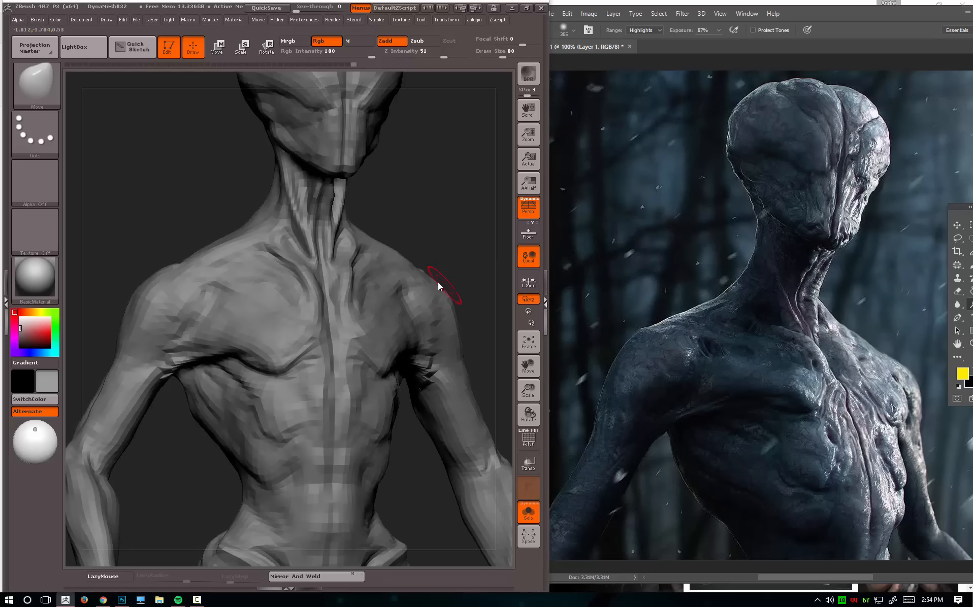
key("ctrl+shift")
Choose the Move brush at draw size 197 and turn the torso to a three-quarter view showing the hips.
left_click_drag(457, 253, 439, 243, "alt")
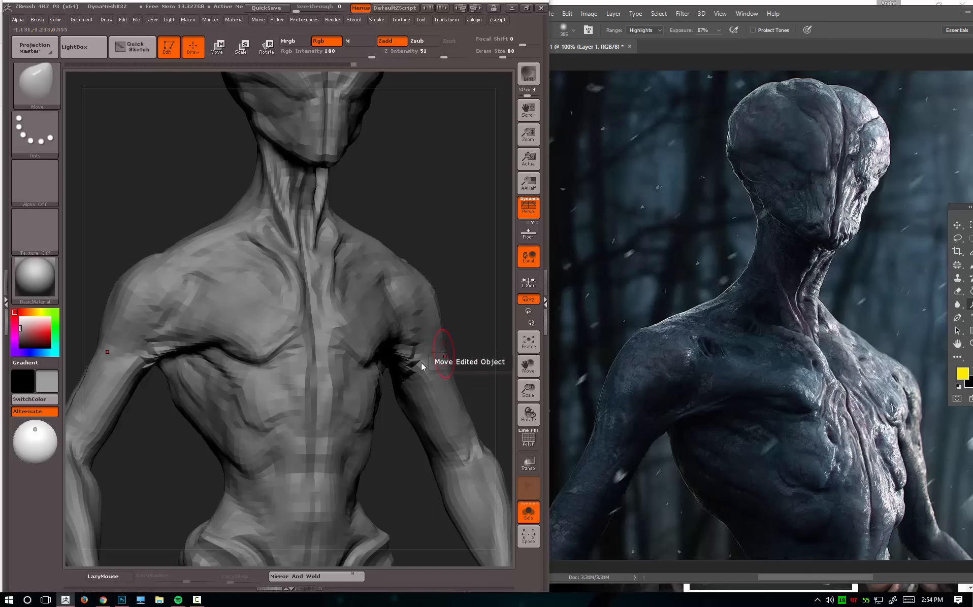
key("b")
key("m")
key("v")
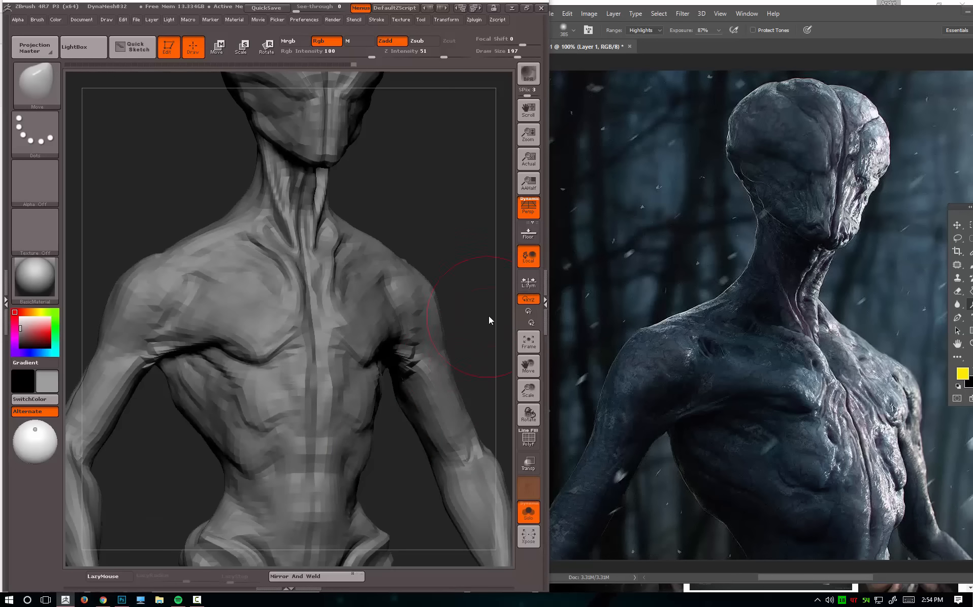
mouse_move(462, 301)
left_mouse_down()
mouse_move(418, 259)
mouse_move(447, 215)
mouse_move(447, 237)
mouse_move(444, 220)
left_mouse_up()
Trace the lower ribcage and flank on the reference with temporary annotation lines and clear them.
key("ctrl+shift")
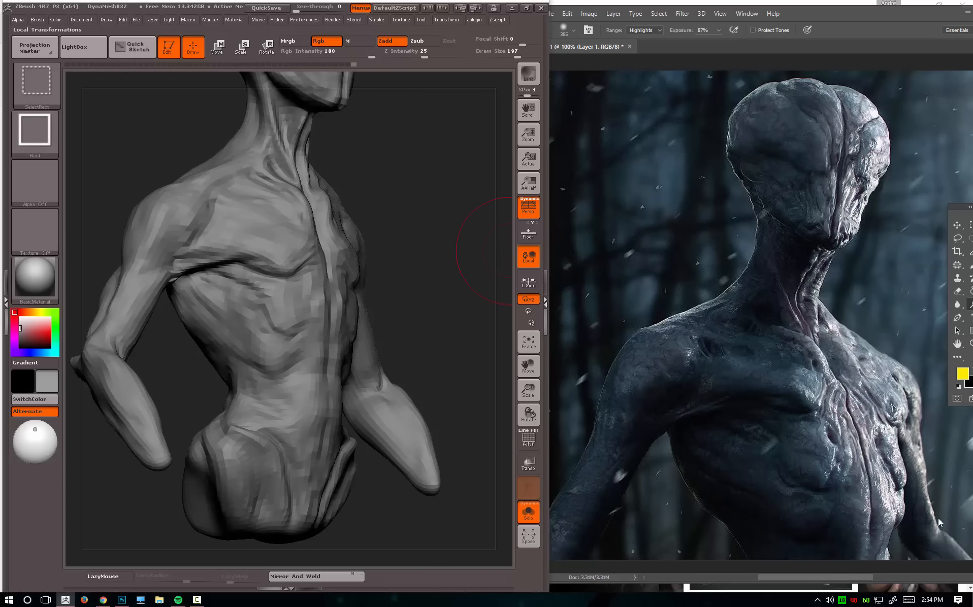
mouse_move(877, 513)
left_mouse_down()
mouse_move(828, 510)
mouse_move(889, 518)
left_mouse_up()
left_click_drag(725, 493, 662, 441)
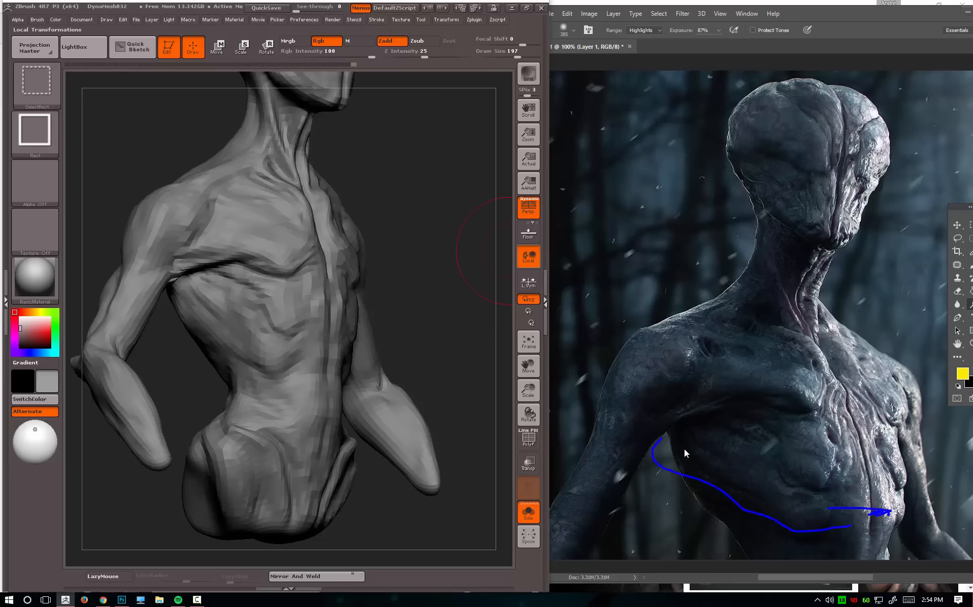
key("ctrl+shift+d")
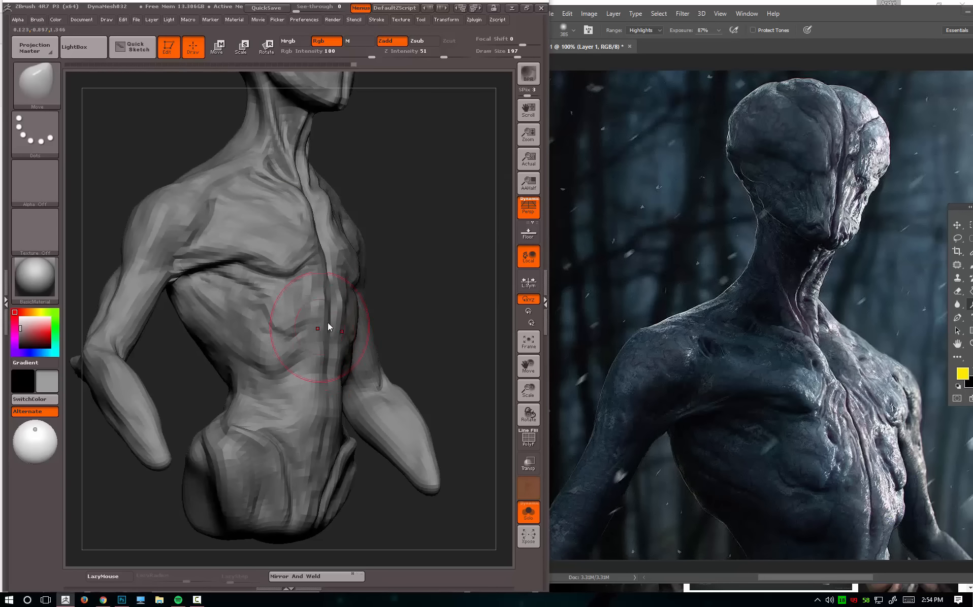
Set the Move brush's draw size to 262 and inspect the ribcage from the front and three-quarter views.
key("space")
left_click_drag(351, 319, 409, 303)
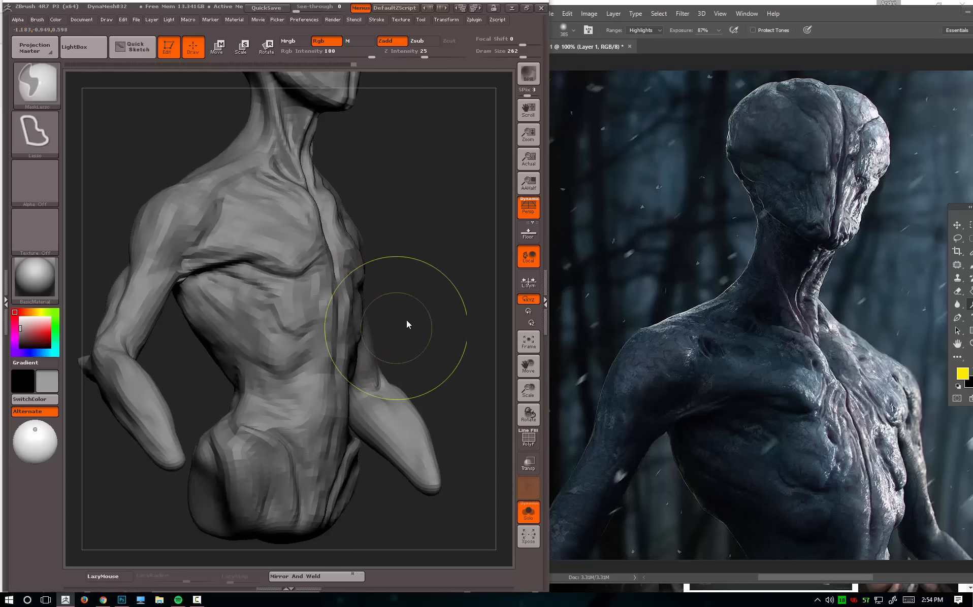
mouse_move(405, 320)
left_mouse_down()
mouse_move(416, 322)
mouse_move(454, 285)
left_mouse_up()
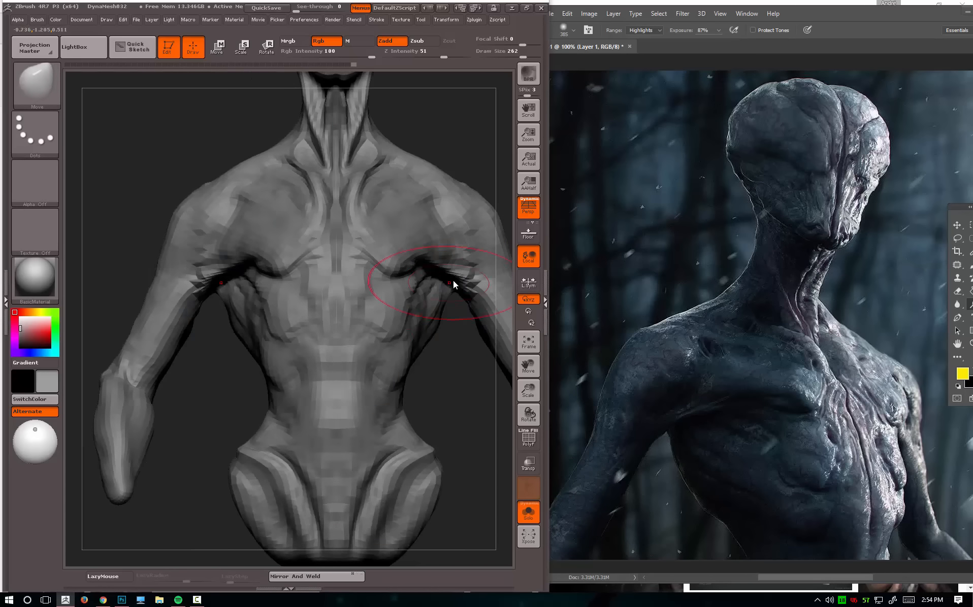
left_click_drag(454, 374, 500, 383)
mouse_move(335, 370)
left_mouse_down("alt")
mouse_move(241, 387)
mouse_move(152, 381)
left_mouse_up("alt")
left_click_drag(410, 288, 444, 292)
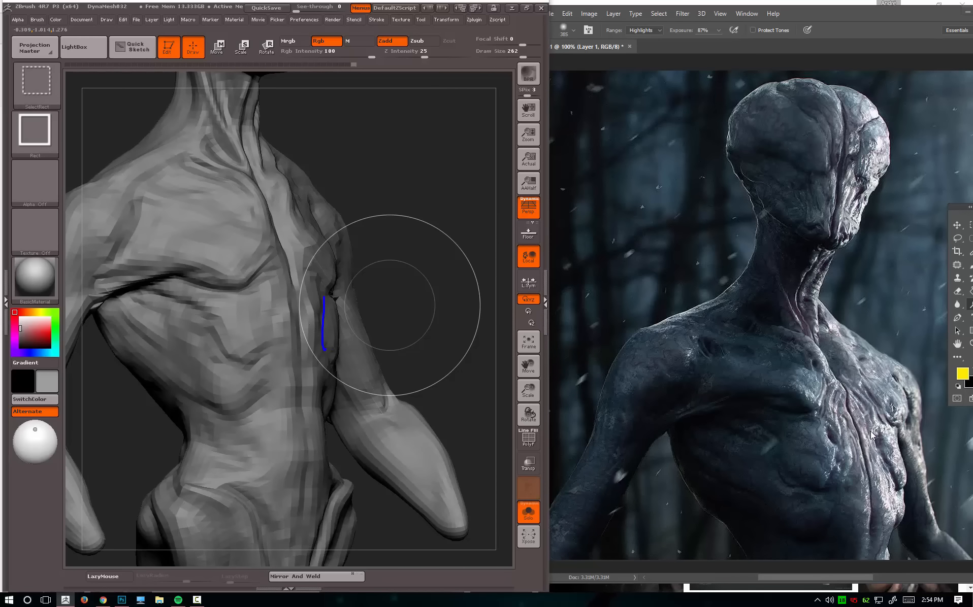
Mark the far edge of the ribcage on the reference with temporary strokes, removing each one and leaving annotation mode.
left_click_drag(870, 430, 897, 484)
key("ctrl+z")
left_click_drag(878, 445, 906, 507)
key("ctrl+z")
left_click_drag(875, 433, 904, 515)
key("ctrl+z")
key("Escape")
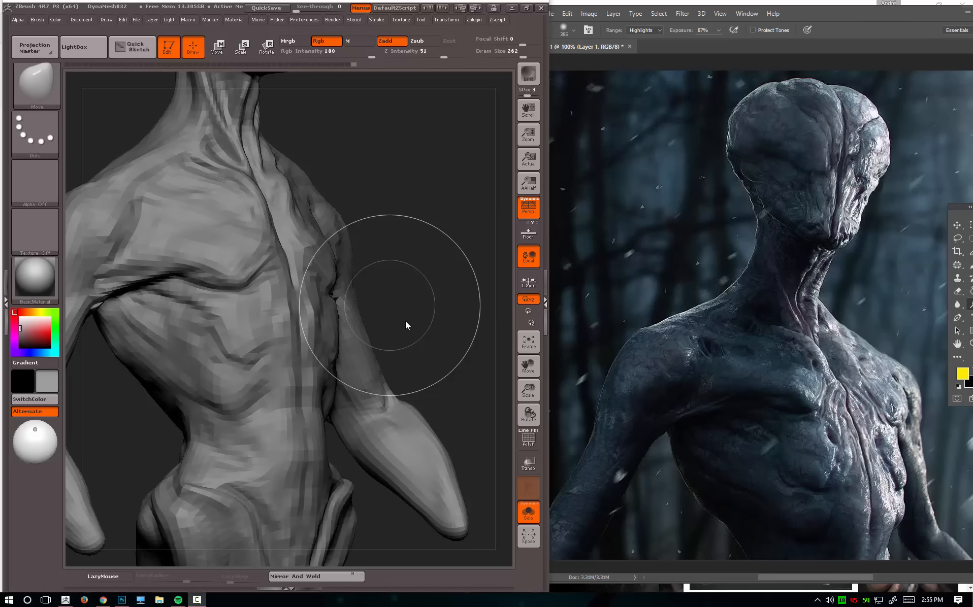
Adjust the front contour of the ribcage with the Move brush at Z Intensity 24 and draw size 167.
left_click_drag(405, 321, 330, 342)
left_click_drag(428, 297, 326, 338)
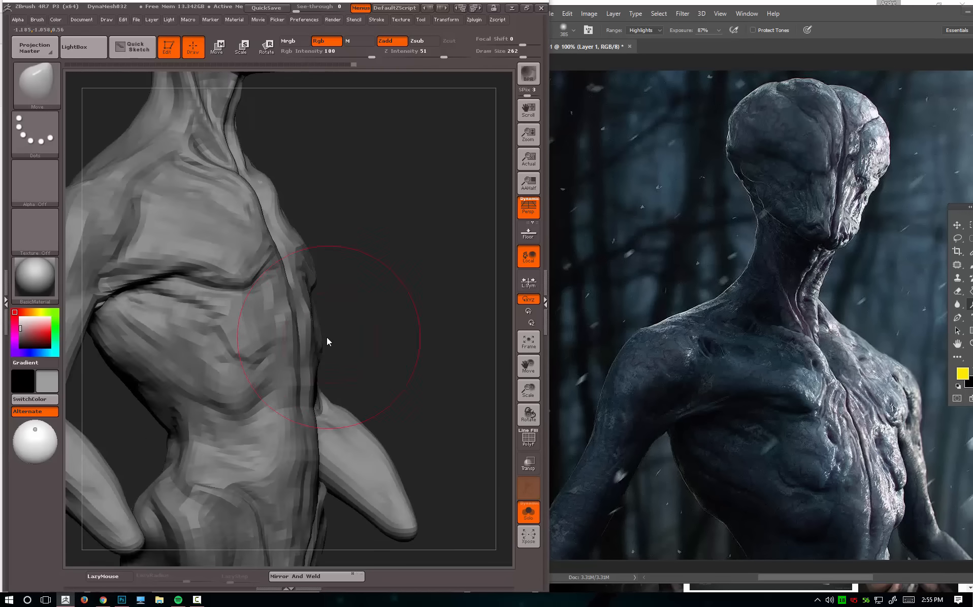
left_click(424, 54)
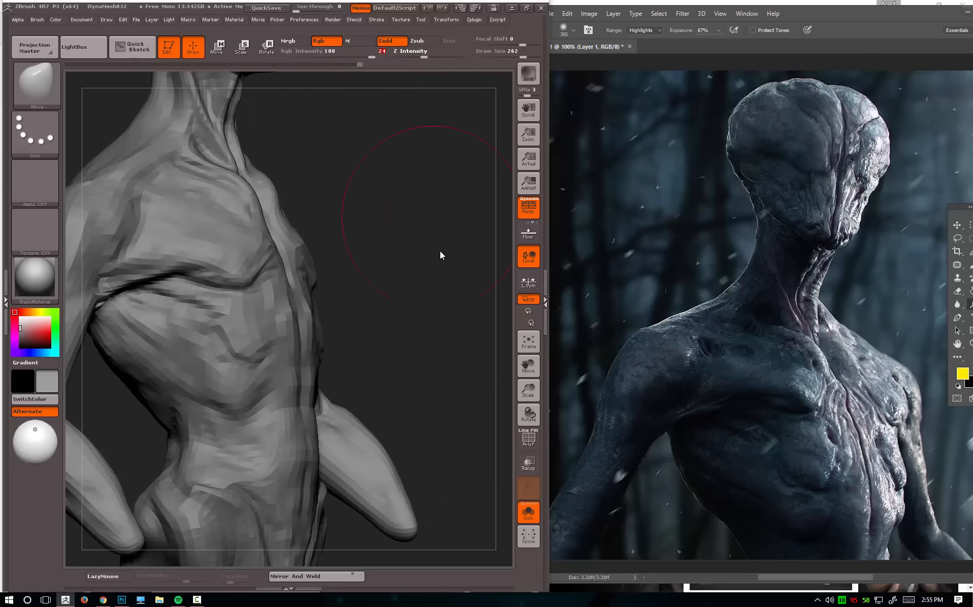
mouse_move(440, 250)
left_mouse_down()
mouse_move(411, 312)
mouse_move(315, 304)
left_mouse_up()
key("s")
key("space")
left_click_drag(320, 306, 310, 308)
Refine the profile of the lower chest and abdomen with the Move brush in side and three-quarter views.
mouse_move(358, 294)
left_mouse_down()
mouse_move(391, 287)
mouse_move(244, 304)
left_mouse_up()
left_click_drag(452, 265, 528, 234)
left_click_drag(406, 278, 431, 328)
left_click_drag(422, 304, 374, 326)
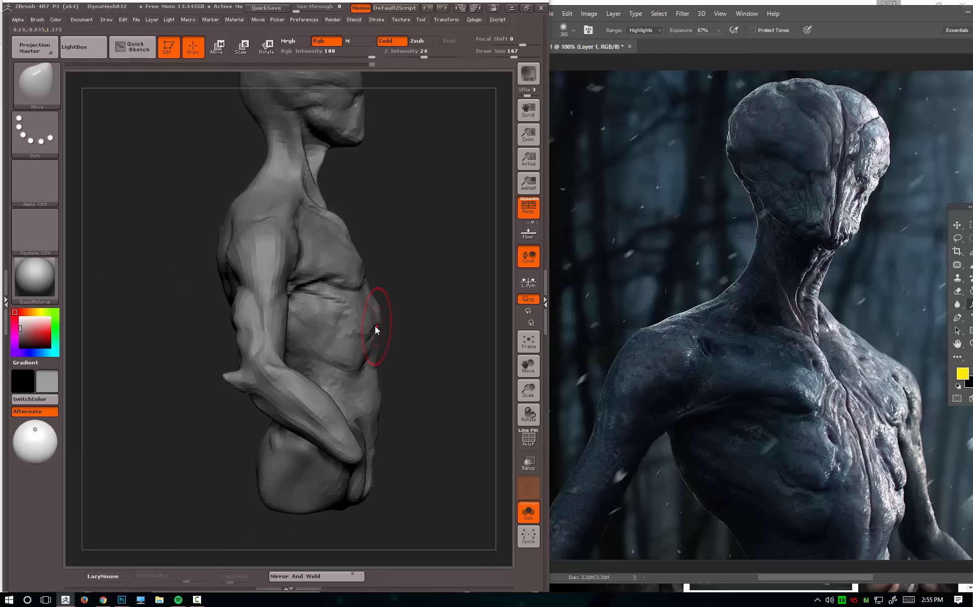
left_click_drag(433, 283, 363, 370, "alt")
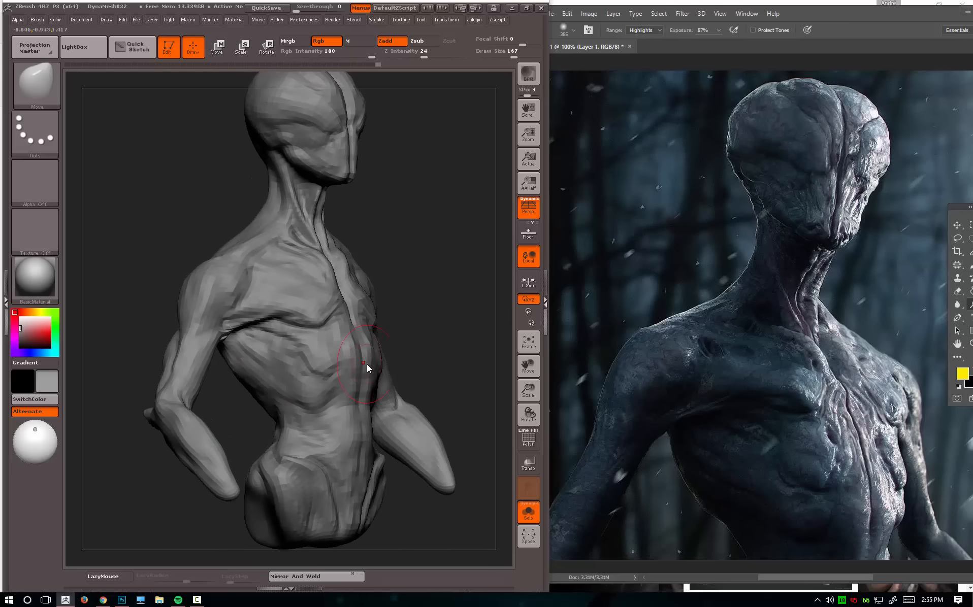
Build up the lower edge of the chest muscles with the Standard brush at draw size 87.
mouse_move(412, 335)
left_mouse_down()
mouse_move(448, 335)
mouse_move(416, 345)
mouse_move(405, 301)
mouse_move(446, 285)
mouse_move(448, 309)
mouse_move(454, 271)
mouse_move(427, 259)
left_mouse_up()
key("b")
key("s")
key("t")
key("space")
left_click(297, 337)
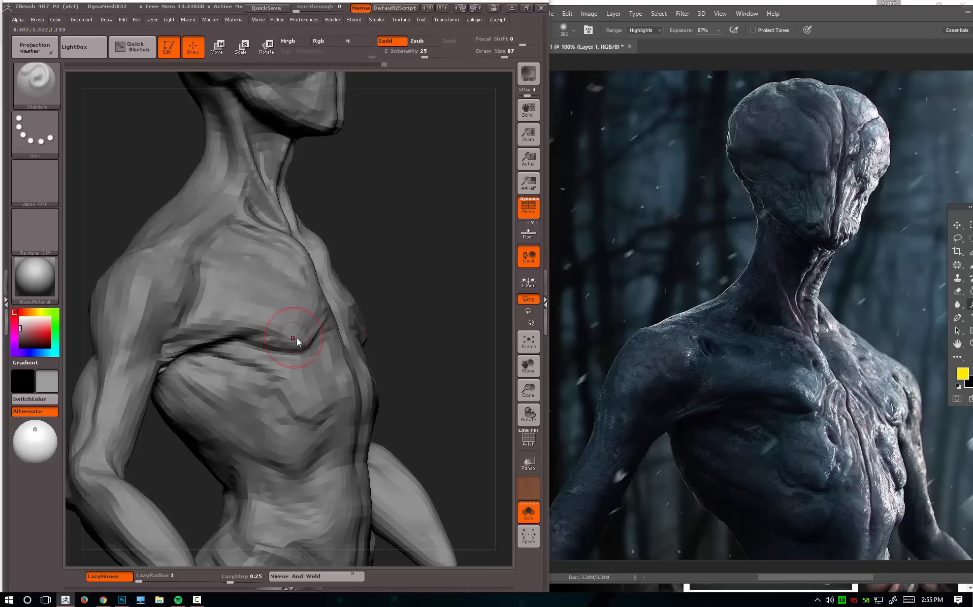
mouse_move(265, 331)
left_mouse_down()
mouse_move(255, 329)
mouse_move(300, 334)
left_mouse_up()
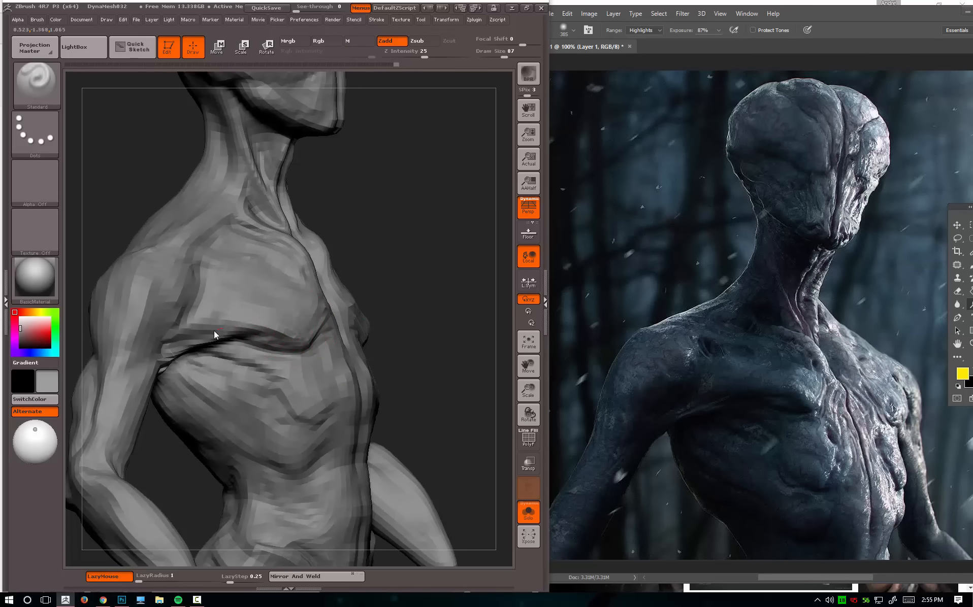
left_click_drag(214, 330, 208, 332)
left_click_drag(301, 338, 291, 343)
Check the Dynamic Subdiv and subdivision level settings in the tool's Geometry options, close them and frame the whole model.
left_click(545, 283)
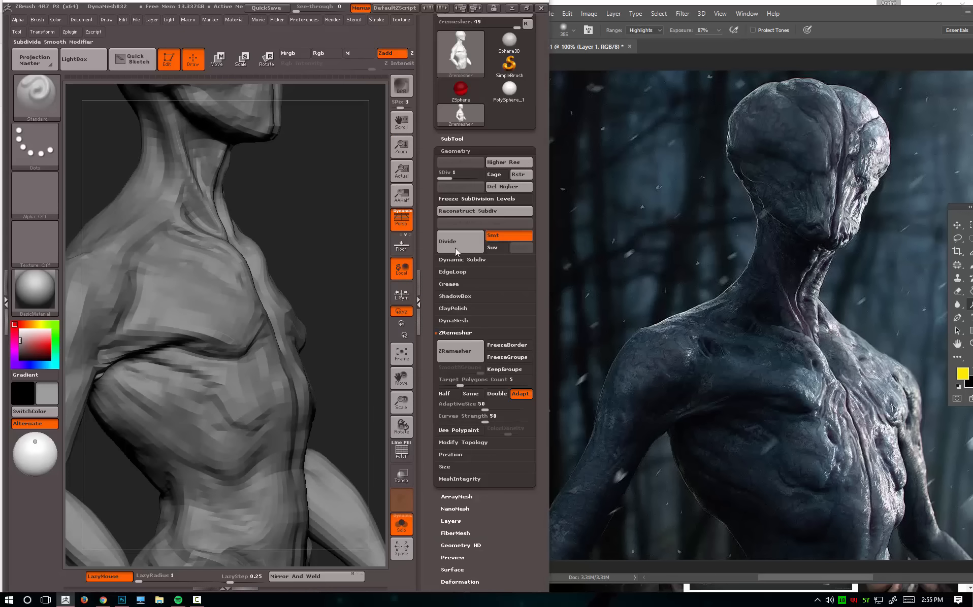
left_click(459, 272)
left_click(461, 263)
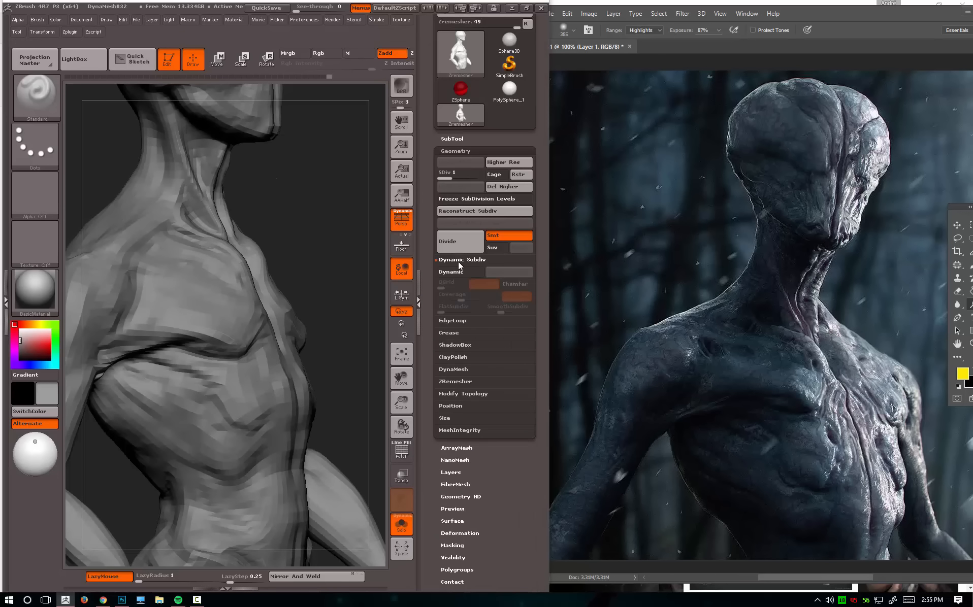
left_click(459, 263)
left_click_drag(447, 176, 425, 282)
left_click(419, 304)
key("f")
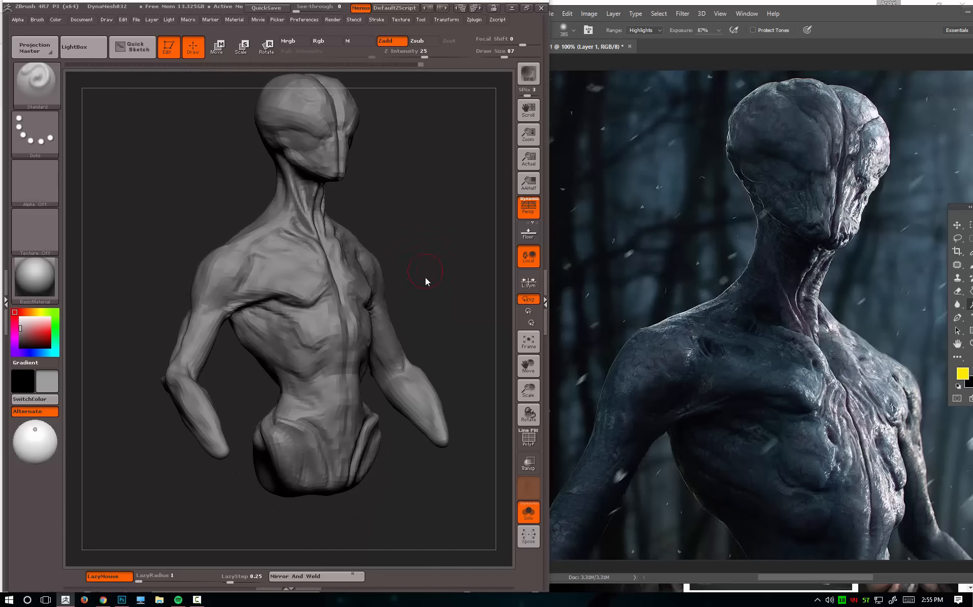
Mark the open space between the arm and the ribcage on the model with a screen annotation, then clear it.
left_click_drag(455, 337, 448, 232, "alt")
key("ctrl+shift")
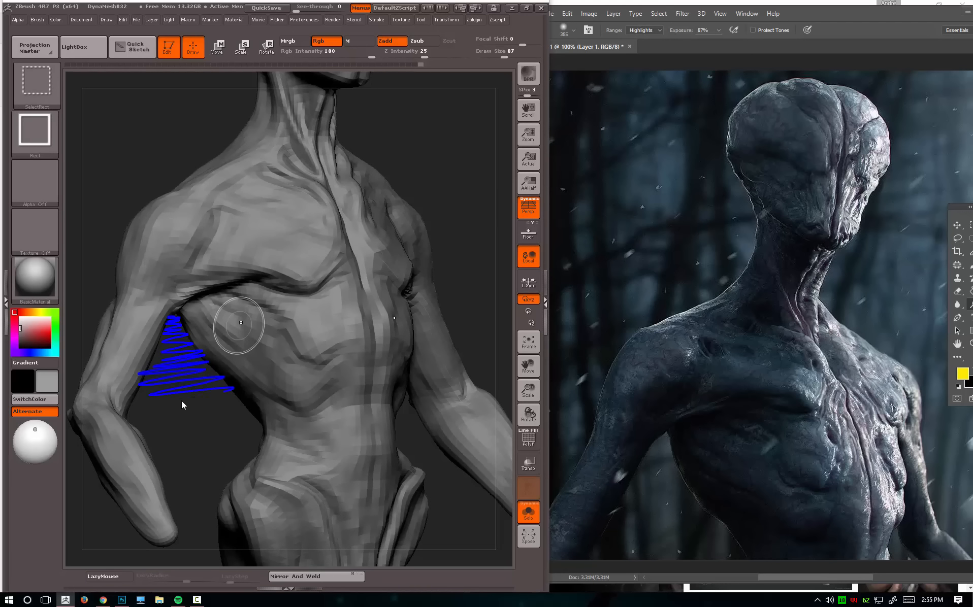
key("Escape")
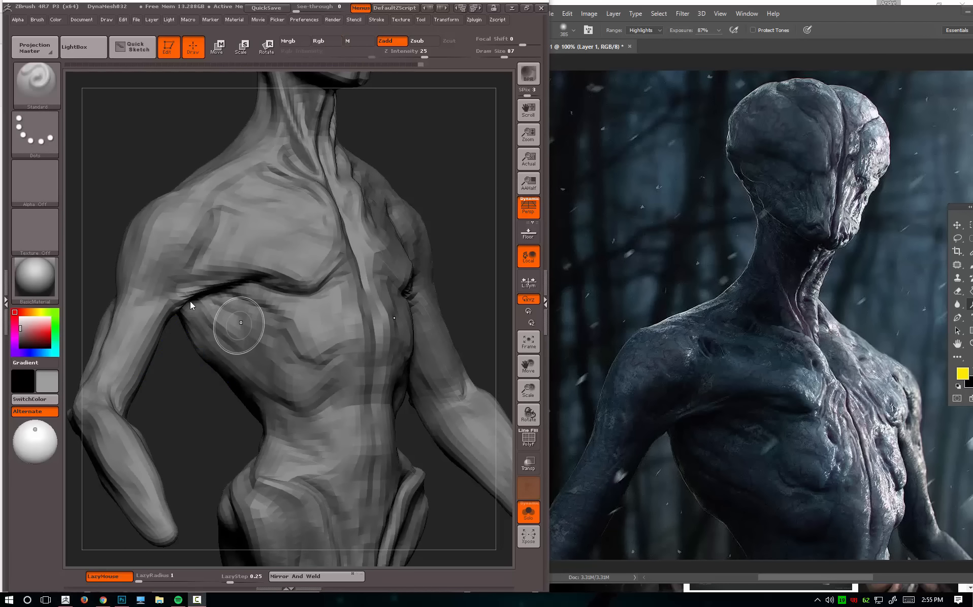
key("ctrl+z")
key("ctrl+z")
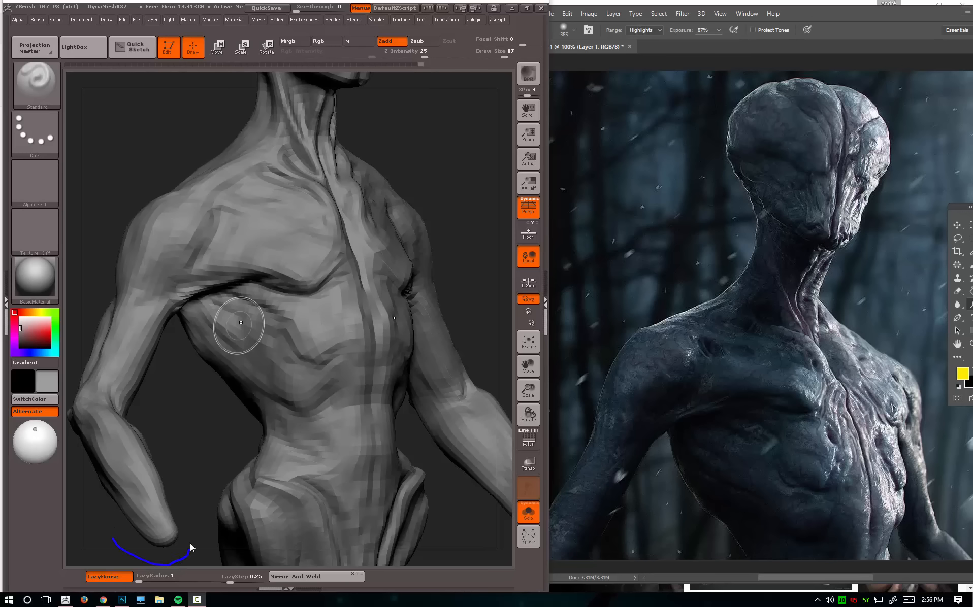
Outline the model's forearm and mark the direction of both arms on the model and the reference to compare them.
left_click_drag(162, 431, 81, 390)
left_click_drag(133, 400, 86, 537)
left_click_drag(80, 390, 56, 484)
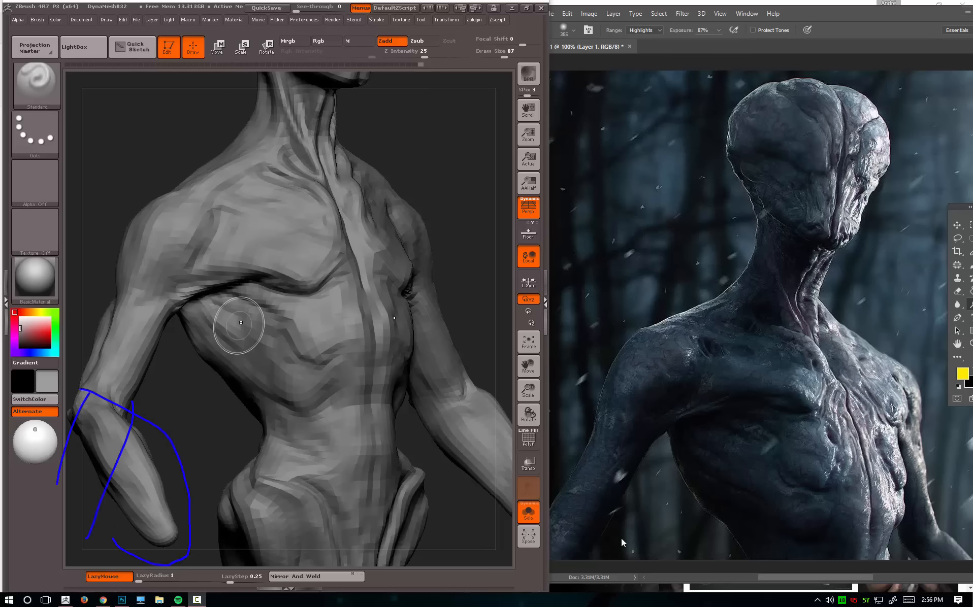
left_click_drag(589, 426, 484, 562)
left_click_drag(901, 528, 938, 564)
left_click_drag(942, 502, 965, 552)
key("Escape")
Trace the triangular gap between arm and torso on the reference and on the model to compare its shape.
mouse_move(188, 424)
left_mouse_down("alt")
mouse_move(194, 478)
mouse_move(237, 455)
left_mouse_up("alt")
key("ctrl+shift")
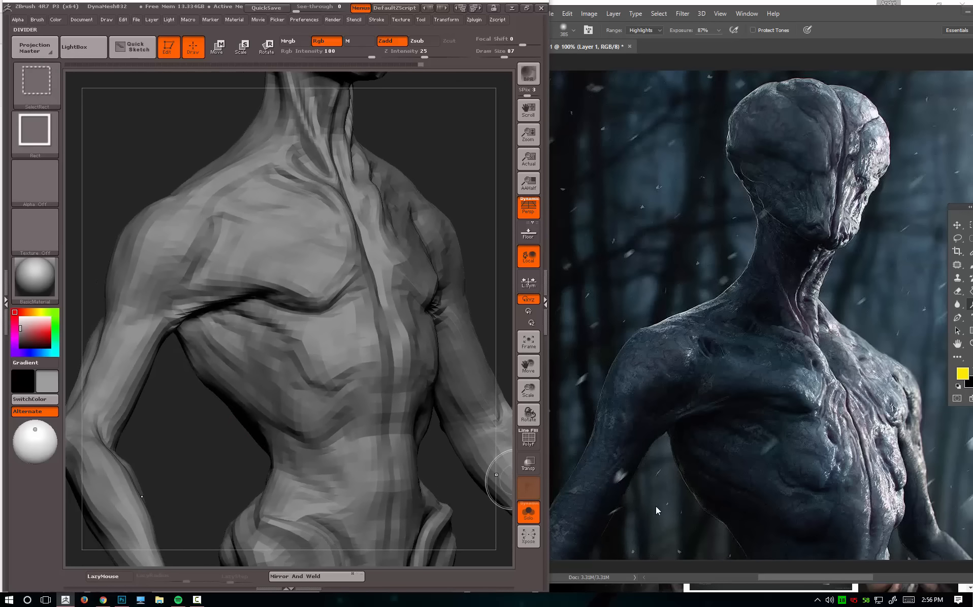
left_click_drag(640, 460, 582, 568)
left_click(560, 563, "shift")
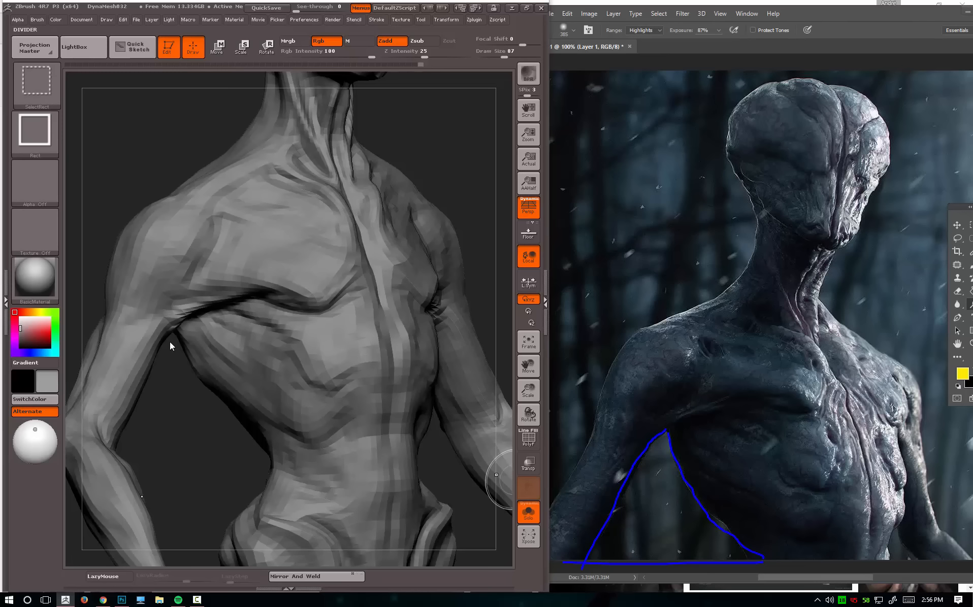
mouse_move(175, 332)
left_mouse_down()
mouse_move(116, 430)
mouse_move(233, 467)
mouse_move(273, 467)
left_mouse_up()
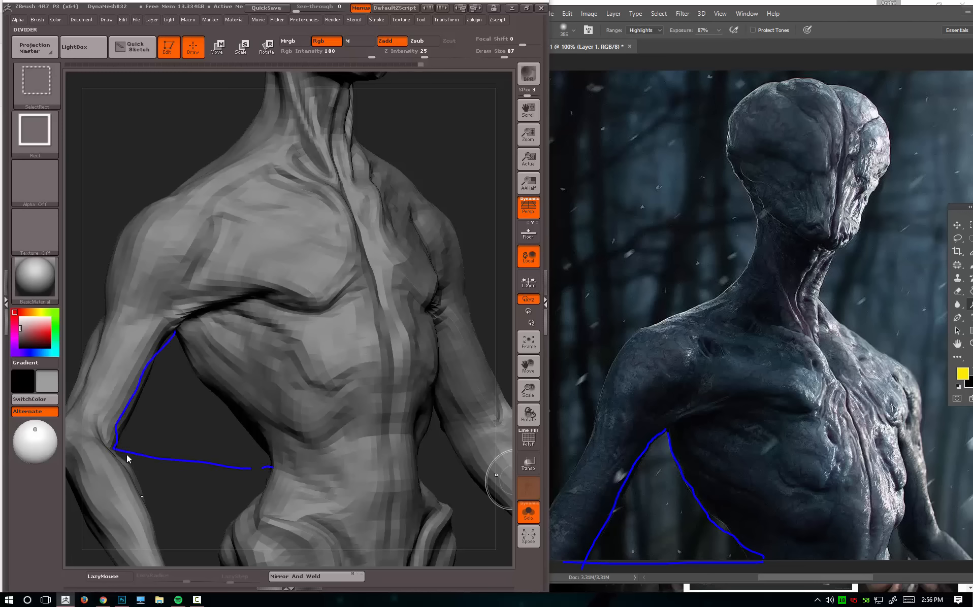
mouse_move(127, 456)
left_mouse_down()
mouse_move(160, 498)
mouse_move(126, 471)
mouse_move(159, 483)
left_mouse_up()
key("Escape")
Reshape the side contour of the ribcage below the armpit with the Move brush, checking it from side and three-quarter views.
mouse_move(222, 432)
left_mouse_down()
mouse_move(188, 458)
mouse_move(220, 445)
left_mouse_up()
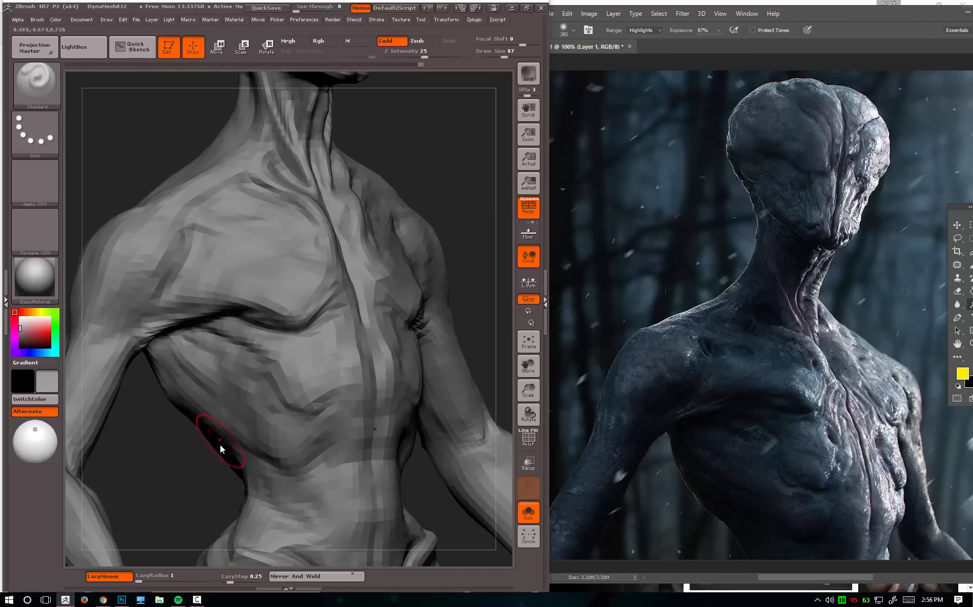
key("space")
left_click(223, 419)
mouse_move(174, 468)
left_mouse_down("alt")
mouse_move(241, 430)
mouse_move(211, 439)
mouse_move(248, 428)
left_mouse_up("alt")
key("b")
key("m")
key("v")
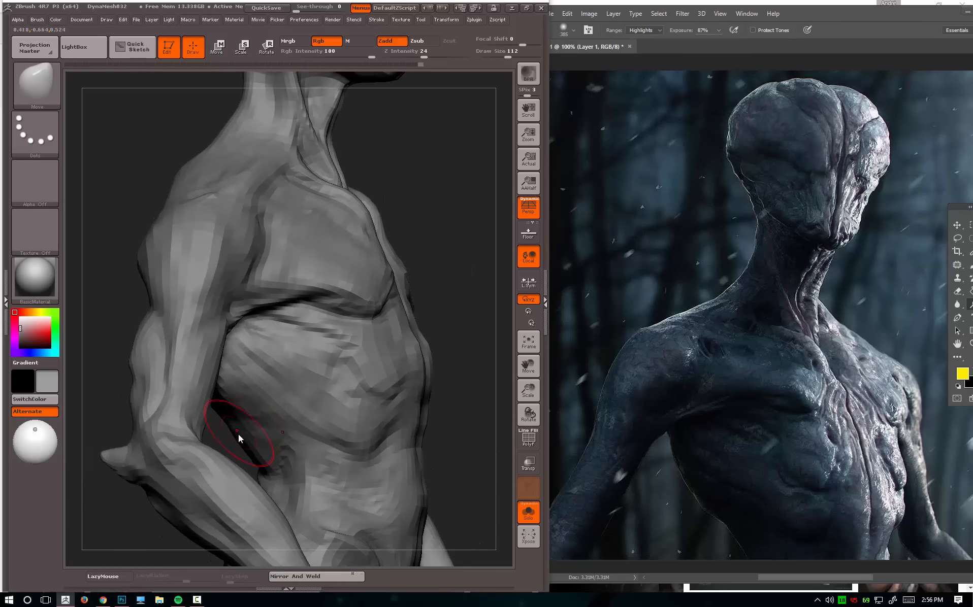
mouse_move(462, 306)
left_mouse_down()
mouse_move(206, 401)
mouse_move(191, 424)
mouse_move(217, 473)
mouse_move(231, 463)
left_mouse_up()
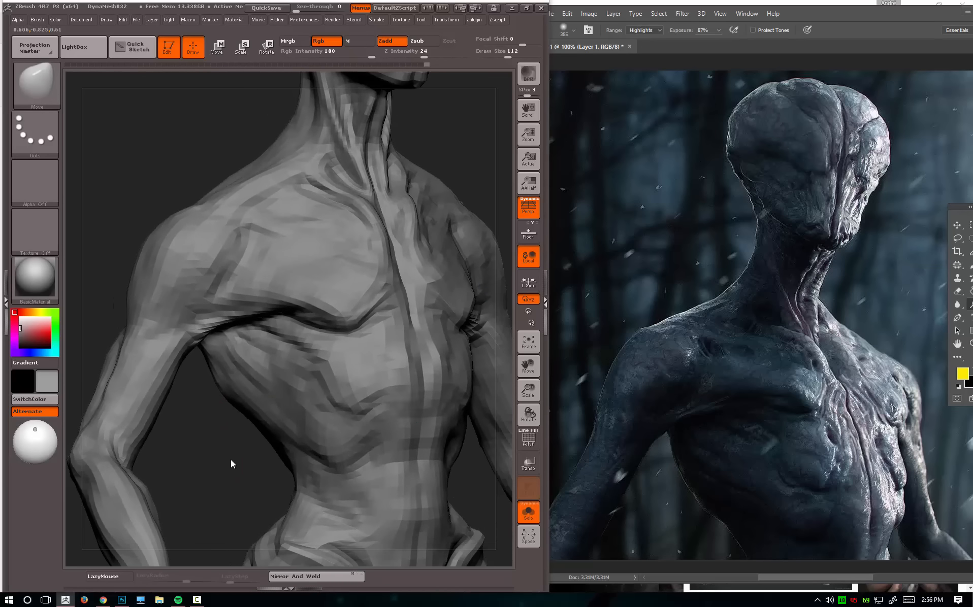
key("space")
left_click_drag(312, 374, 309, 377)
mouse_move(232, 429)
left_mouse_down()
mouse_move(216, 440)
mouse_move(243, 430)
mouse_move(230, 421)
mouse_move(225, 431)
left_mouse_up()
key("space")
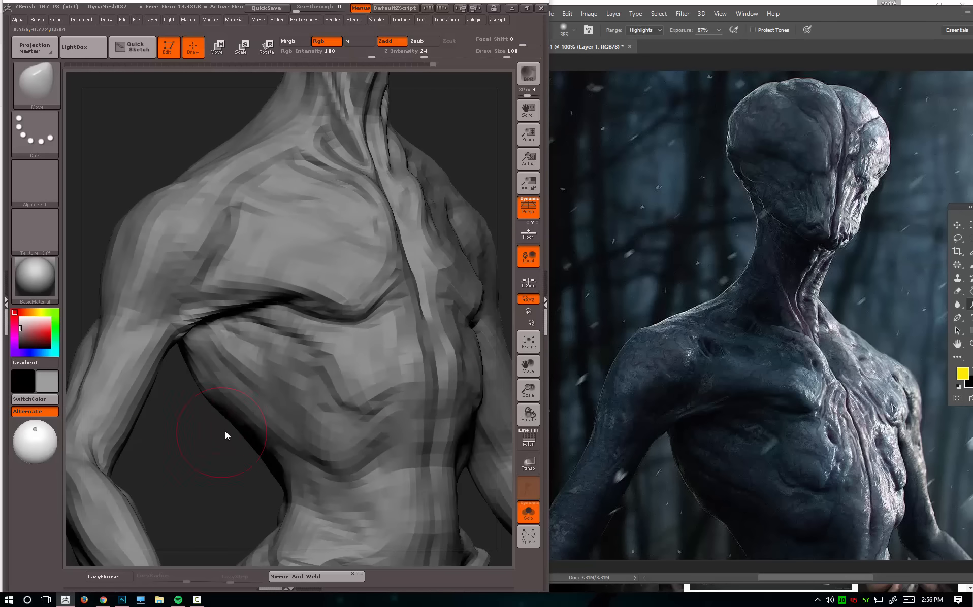
Trace the torso's side contour from the ribcage to the waist on the reference image.
key("ctrl+shift")
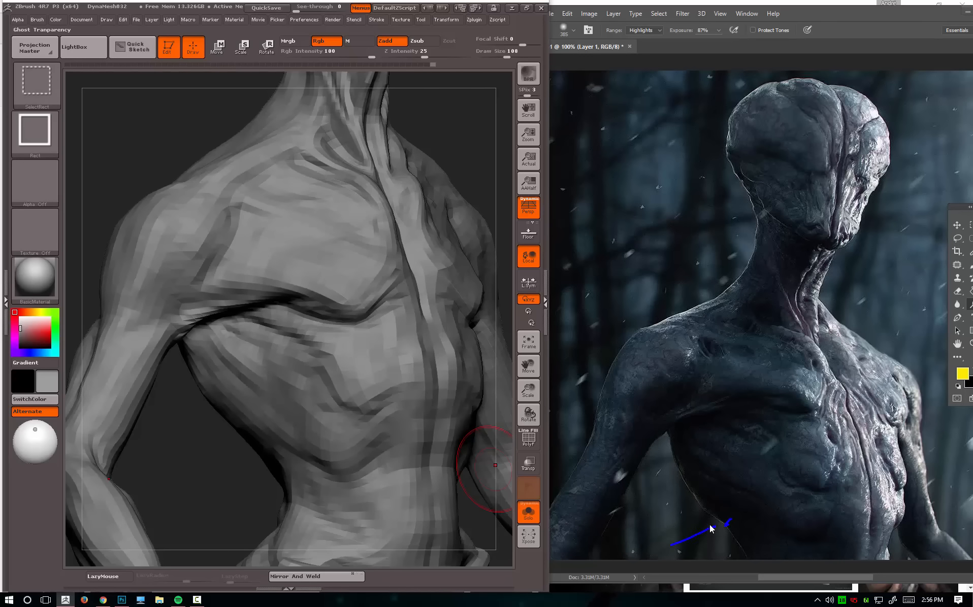
key("Escape")
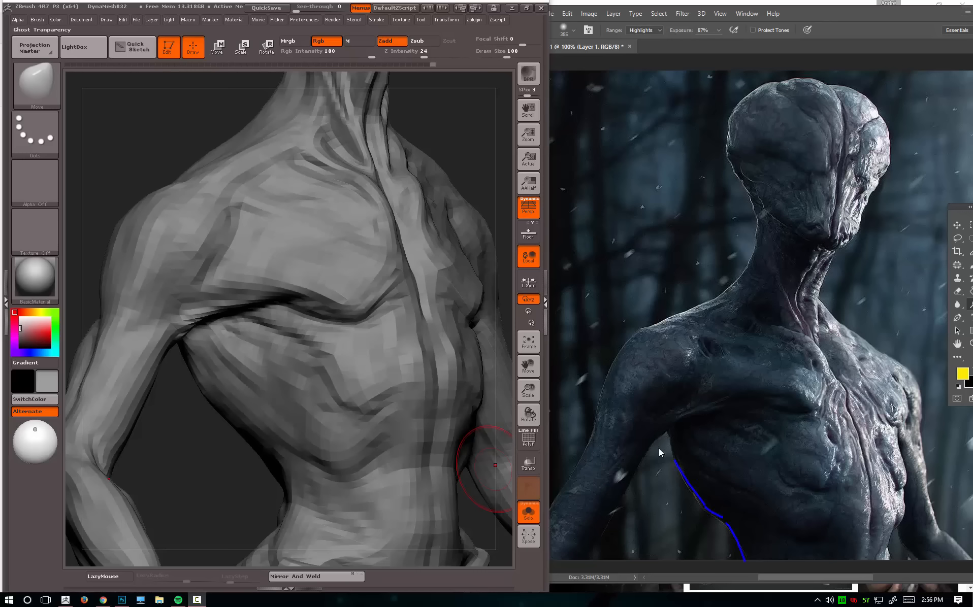
key("Escape")
Adjust the flank and the armpit junction with the Move brush to follow the reference contour.
mouse_move(267, 482)
left_mouse_down()
mouse_move(232, 484)
mouse_move(255, 447)
mouse_move(283, 502)
mouse_move(256, 459)
mouse_move(226, 469)
mouse_move(262, 456)
mouse_move(256, 475)
mouse_move(257, 443)
left_mouse_up()
mouse_move(224, 386)
left_mouse_down()
mouse_move(211, 376)
mouse_move(219, 370)
left_mouse_up()
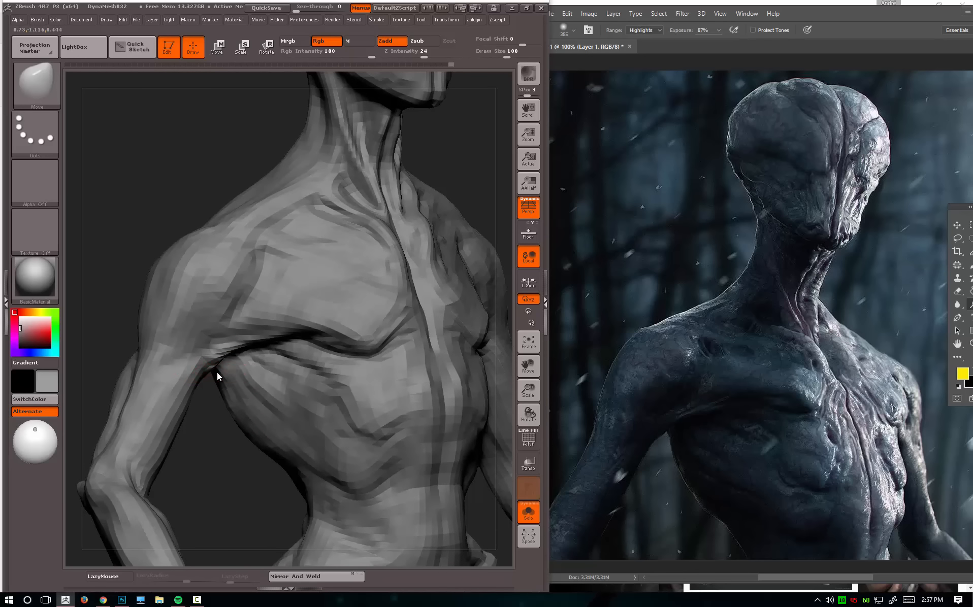
mouse_move(218, 416)
left_mouse_down()
mouse_move(289, 418)
mouse_move(217, 364)
mouse_move(205, 386)
mouse_move(228, 368)
left_mouse_up()
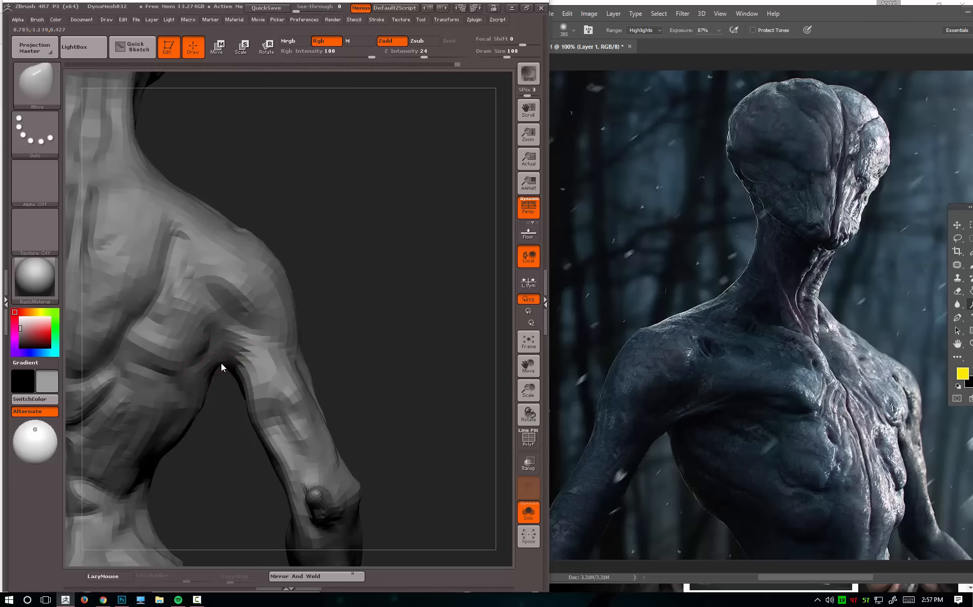
Frame the whole model and examine its silhouette and proportions against the reference from several angles.
key("f")
left_click_drag(393, 226, 465, 67)
mouse_move(67, 65)
left_mouse_down()
mouse_move(156, 84)
mouse_move(673, 76)
mouse_move(68, 65)
mouse_move(573, 80)
mouse_move(39, 105)
mouse_move(598, 90)
mouse_move(67, 65)
mouse_move(630, 97)
mouse_move(67, 64)
mouse_move(203, 105)
left_mouse_up()
left_click_drag(437, 86, 535, 186)
mouse_move(421, 286)
left_mouse_down("alt")
mouse_move(441, 309)
mouse_move(419, 267)
mouse_move(358, 238)
left_mouse_up("alt")
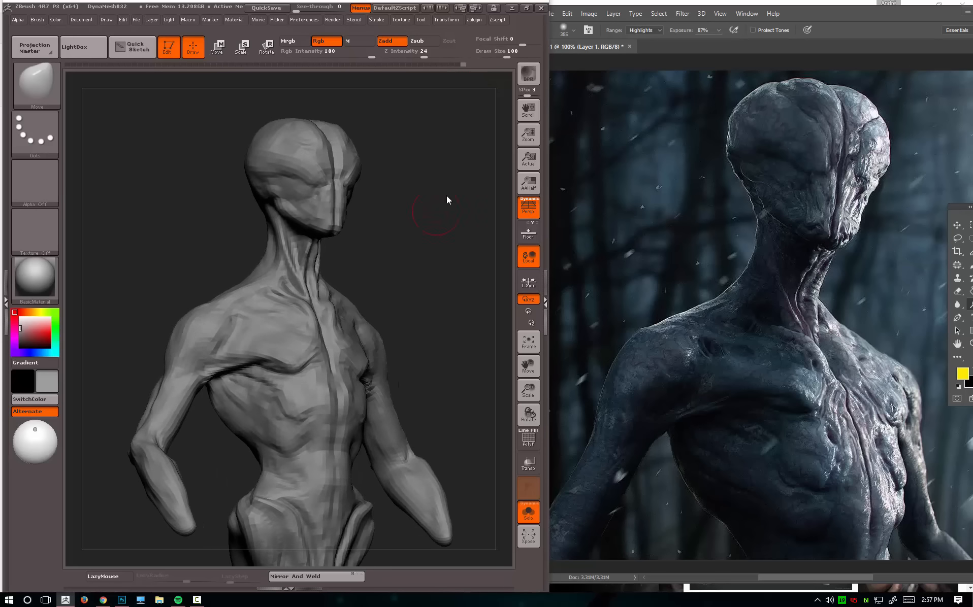
left_click_drag(463, 65, 463, 101)
left_click_drag(447, 239, 476, 249, "shift")
mouse_move(305, 291)
left_mouse_down("alt")
mouse_move(435, 289)
mouse_move(411, 280)
mouse_move(434, 281)
mouse_move(350, 320)
mouse_move(436, 275)
mouse_move(395, 285)
mouse_move(419, 282)
mouse_move(387, 312)
left_mouse_up("alt")
key("b")
key("d")
key("s")
key("b")
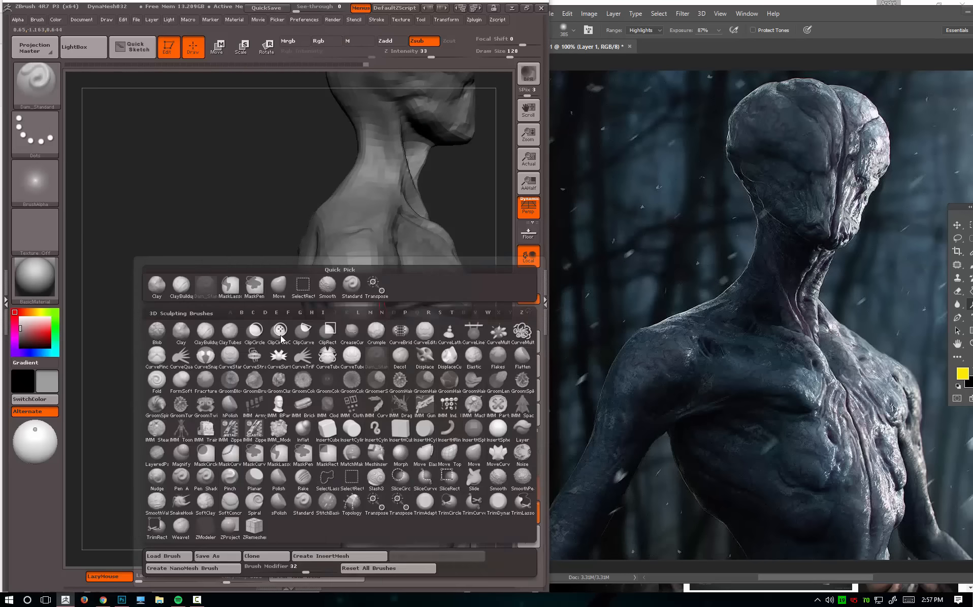
key("Escape")
Build up the back of the shoulder with the ClayTubes brush at draw size 90.
key("b")
key("c")
key("t")
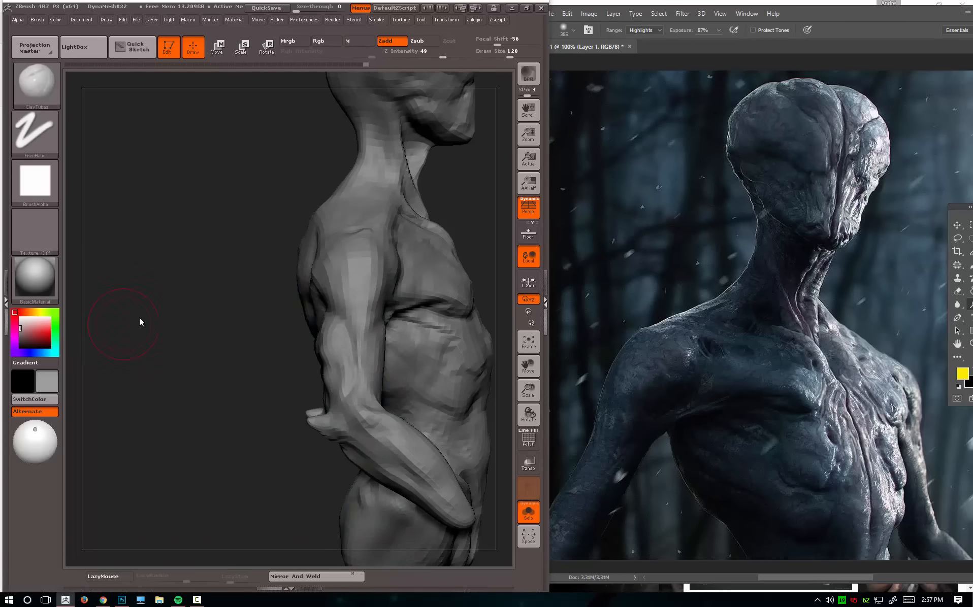
mouse_move(139, 318)
left_mouse_down()
mouse_move(166, 328)
mouse_move(266, 296)
left_mouse_up()
mouse_move(447, 206)
left_mouse_down("alt")
mouse_move(407, 215)
mouse_move(432, 217)
left_mouse_up("alt")
key("space")
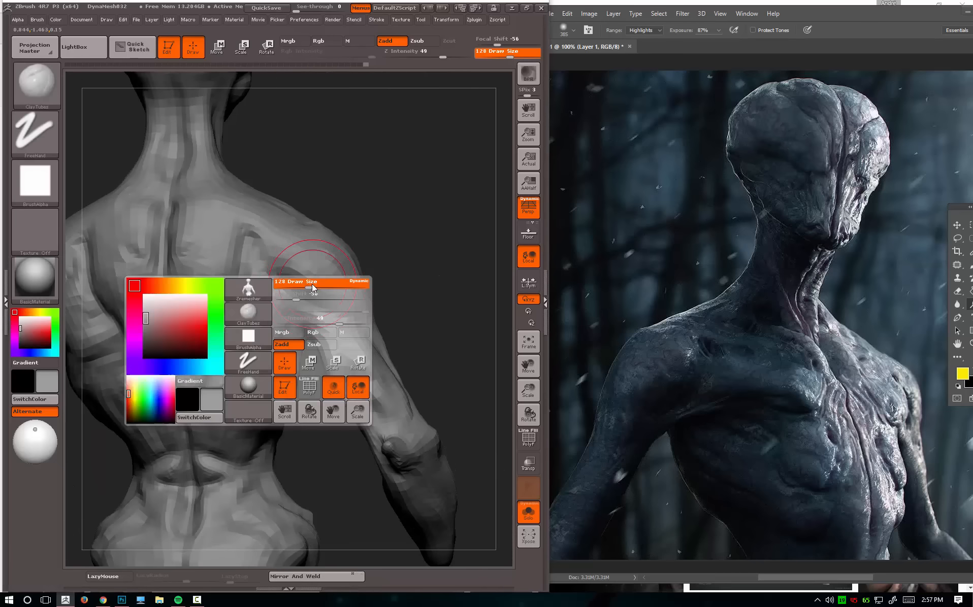
mouse_move(312, 283)
left_mouse_down()
mouse_move(303, 281)
mouse_move(330, 307)
mouse_move(305, 296)
mouse_move(330, 308)
left_mouse_up()
left_click_drag(402, 262, 340, 281)
left_click_drag(464, 243, 282, 276)
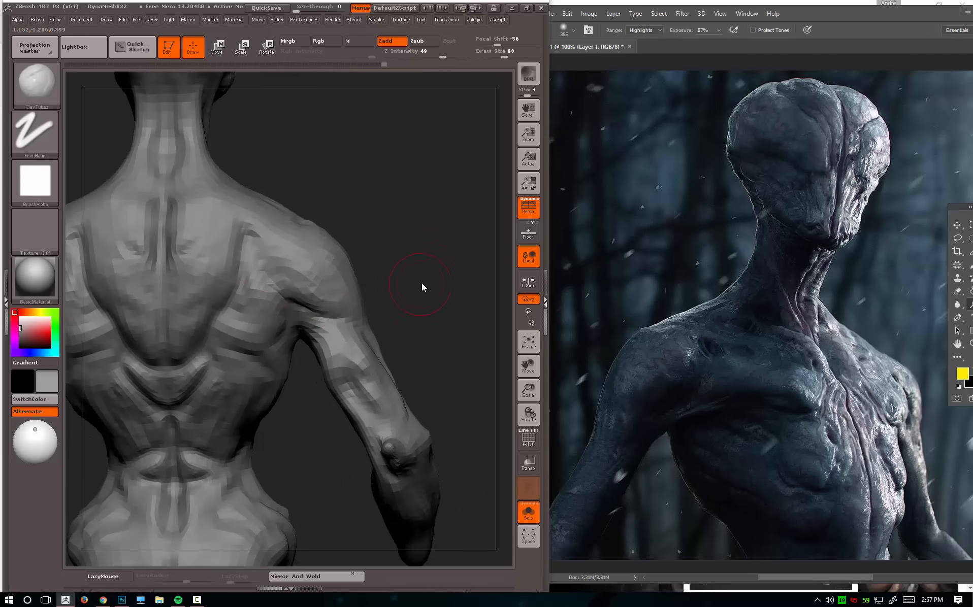
Refine the transition from the rear deltoid to the upper arm with ClayTubes and return to the front three-quarter view.
left_click_drag(421, 282, 315, 300)
left_click_drag(388, 244, 419, 251)
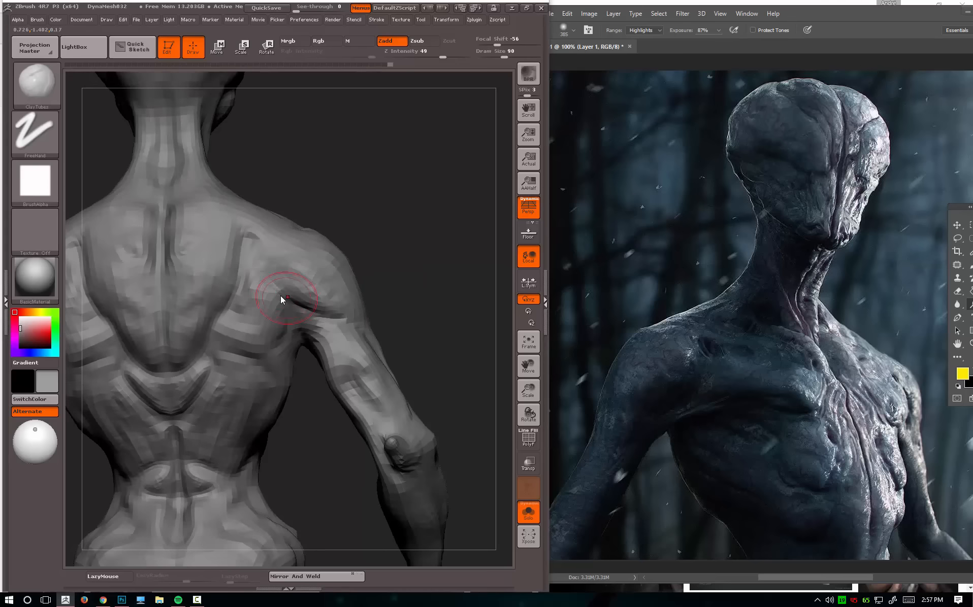
left_click_drag(345, 339, 406, 305)
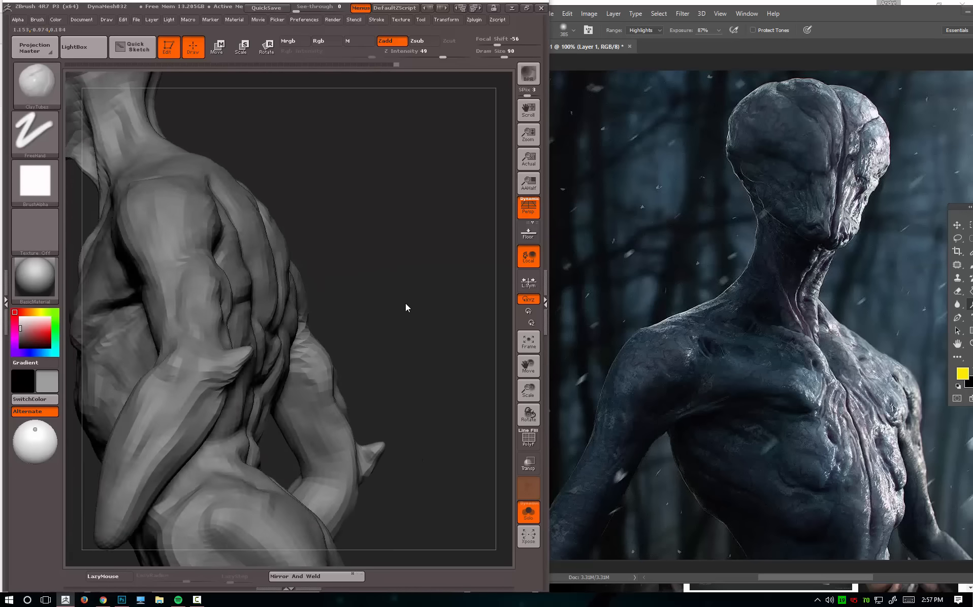
key("b")
left_click(474, 451)
mouse_move(449, 416)
left_mouse_down()
mouse_move(428, 367)
mouse_move(329, 366)
mouse_move(323, 358)
mouse_move(336, 370)
mouse_move(376, 358)
mouse_move(317, 373)
mouse_move(342, 374)
mouse_move(317, 369)
mouse_move(366, 220)
mouse_move(411, 243)
mouse_move(405, 256)
mouse_move(459, 270)
mouse_move(359, 256)
mouse_move(124, 264)
mouse_move(404, 263)
mouse_move(395, 261)
left_mouse_up()
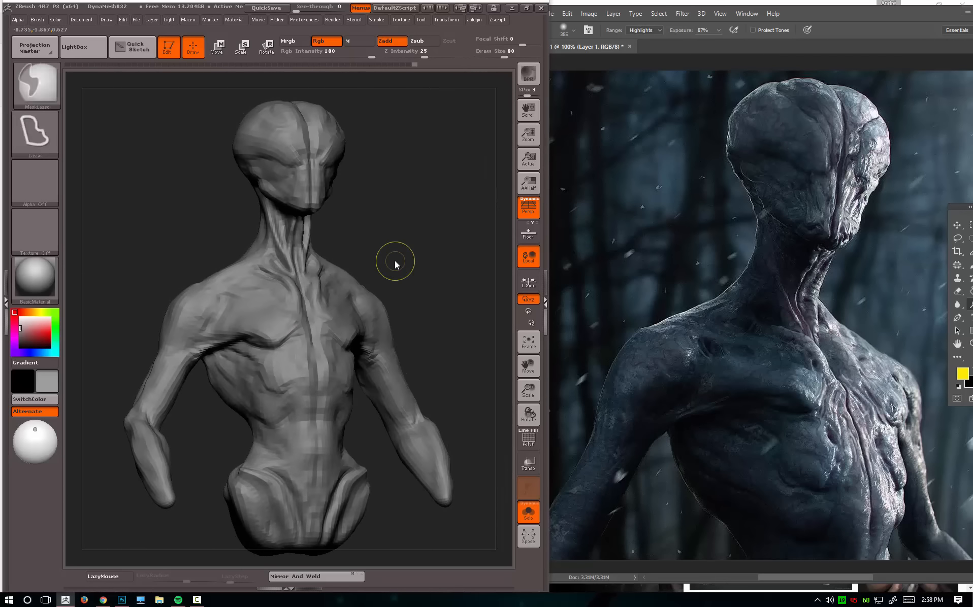
Switch to Chrome and examine the chest and back muscles in the Bruce Lee photos from the image results.
key("alt+Tab")
left_click(155, 166)
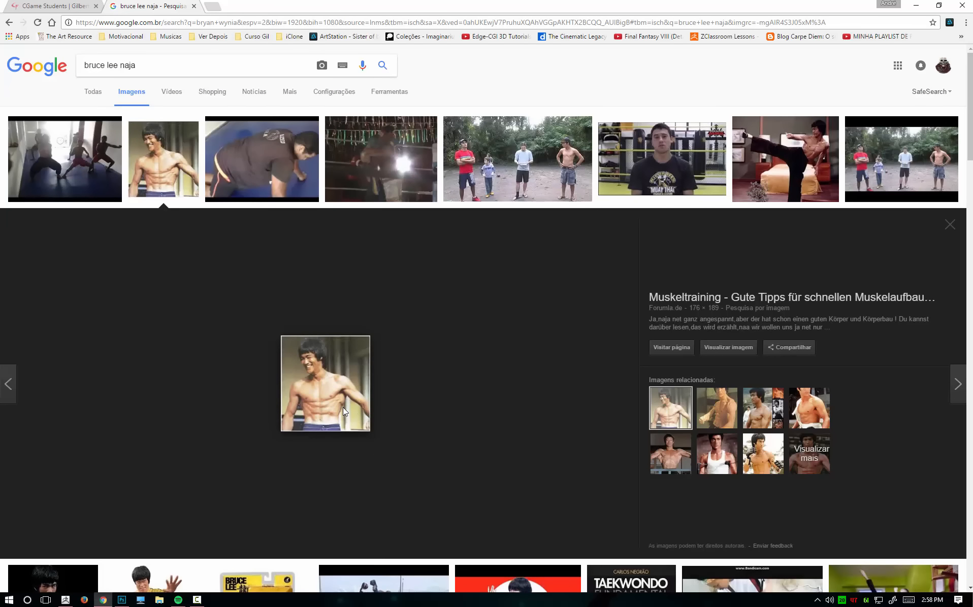
left_click(708, 414)
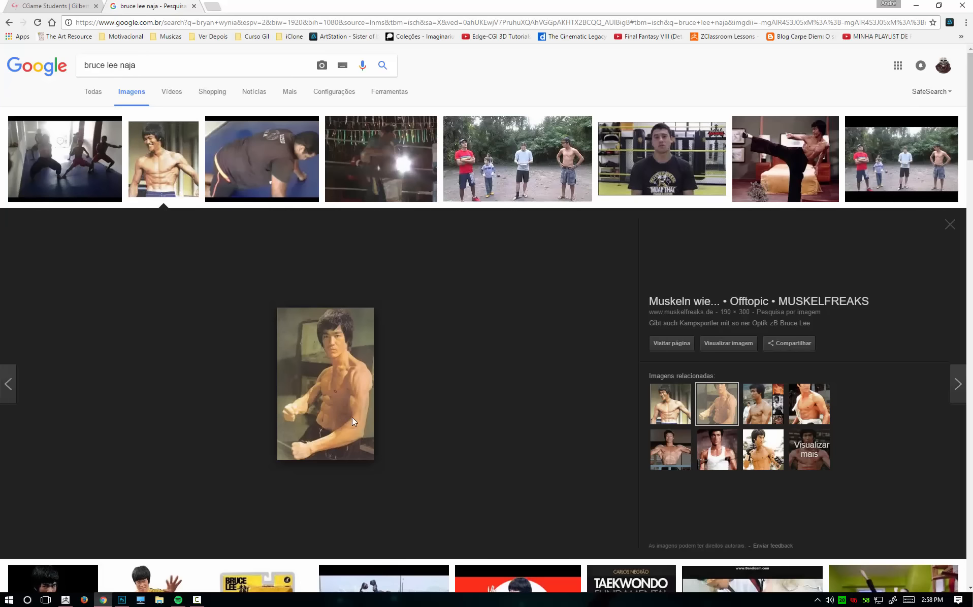
left_click(671, 444)
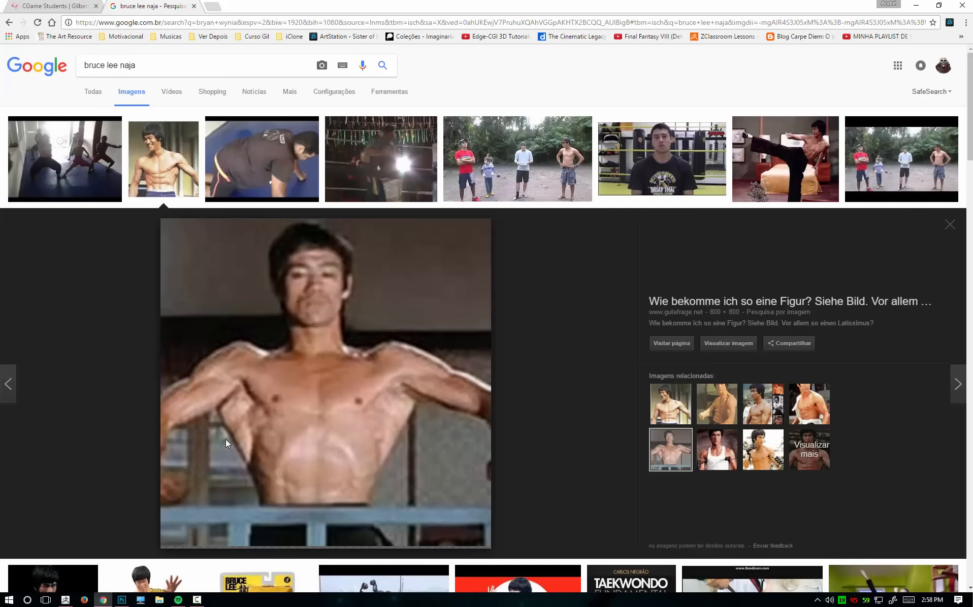
key("alt+Tab")
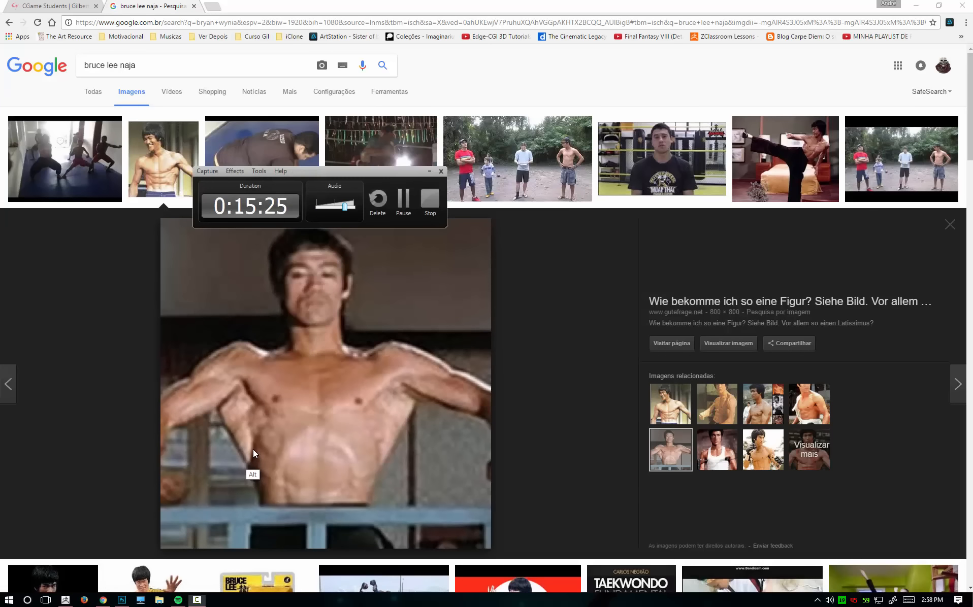
left_click(430, 171)
Close the image preview and search Google Images for "bruce lee body".
key("Escape")
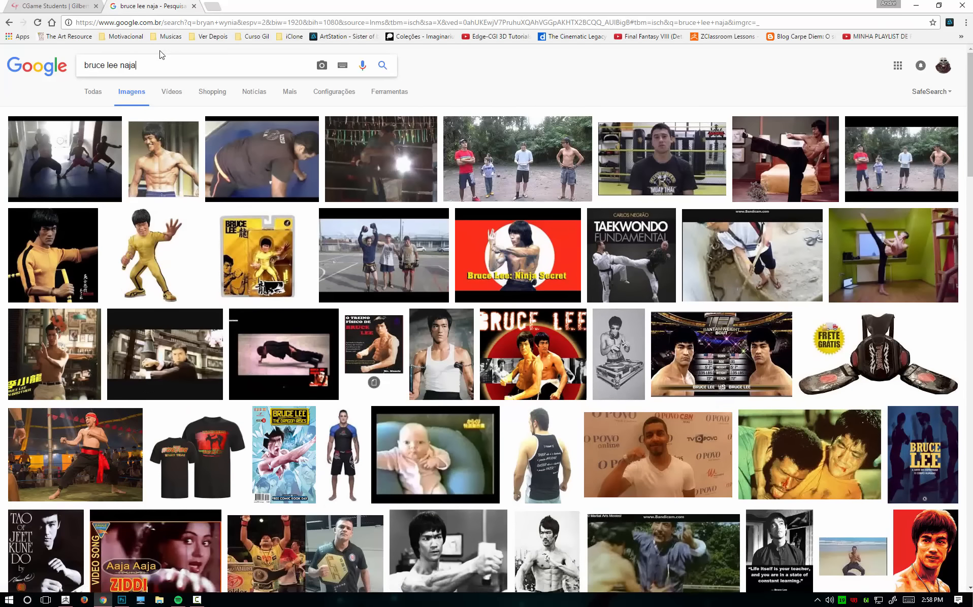
key("BackSpace")
key("super")
key("super")
key("BackSpace")
key("BackSpace")
key("BackSpace")
type("boy")
key("Return")
key("BackSpace")
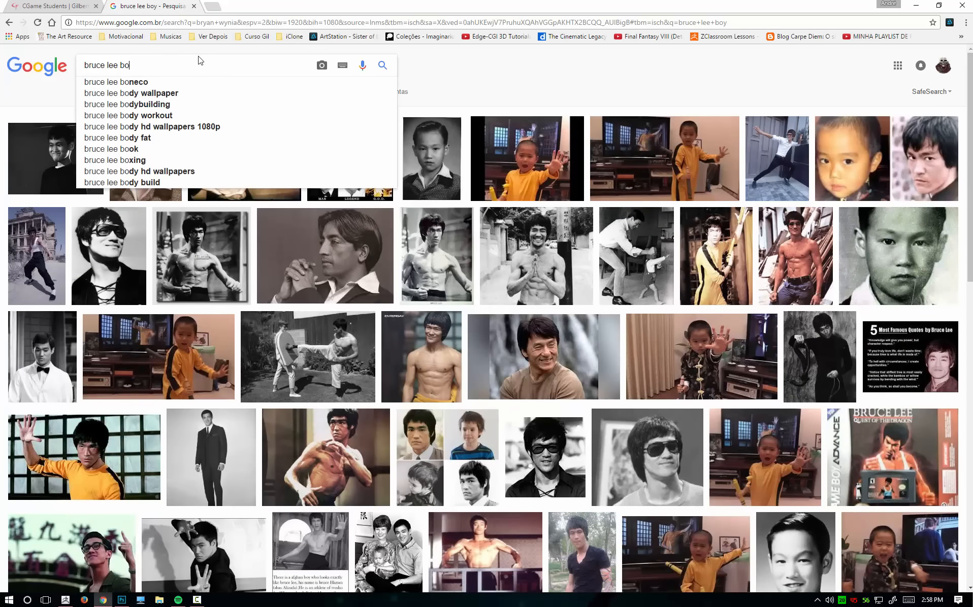
type("dy")
key("Return")
scroll(116, 185, "down", 1)
Open four of the Bruce Lee torso photos from the results in separate browser tabs.
left_click(88, 195, "ctrl")
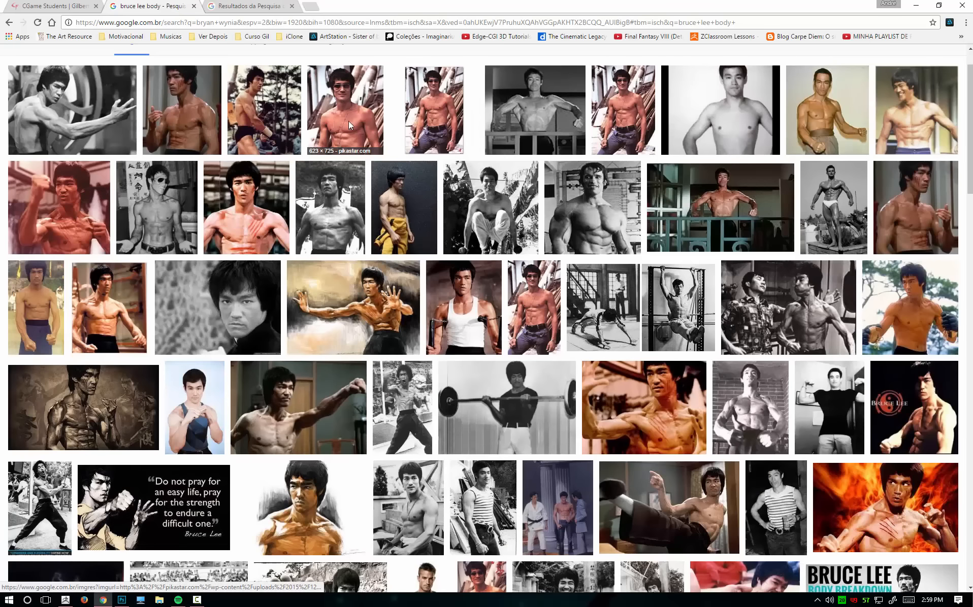
left_click(349, 121, "ctrl")
left_click(248, 123, "ctrl")
left_click(145, 305, "ctrl")
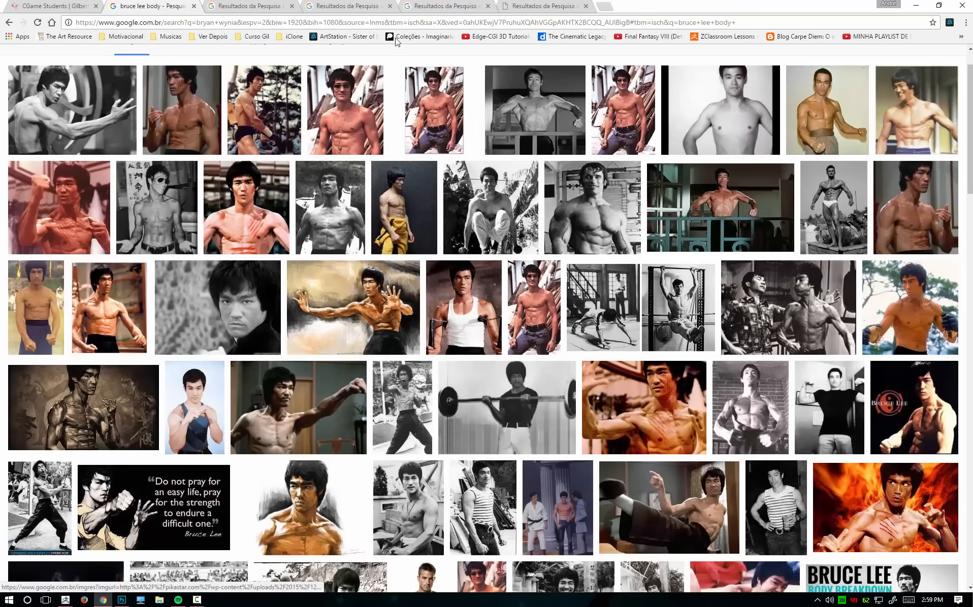
Examine the shoulder, chest and ribcage anatomy in the opened Bruce Lee photos.
left_click(390, 6)
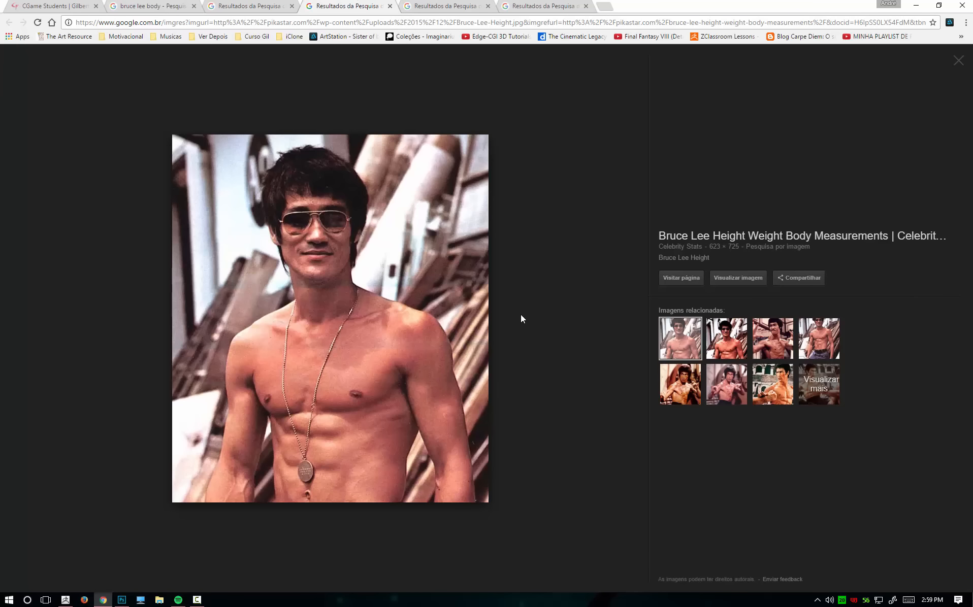
left_click(422, 4)
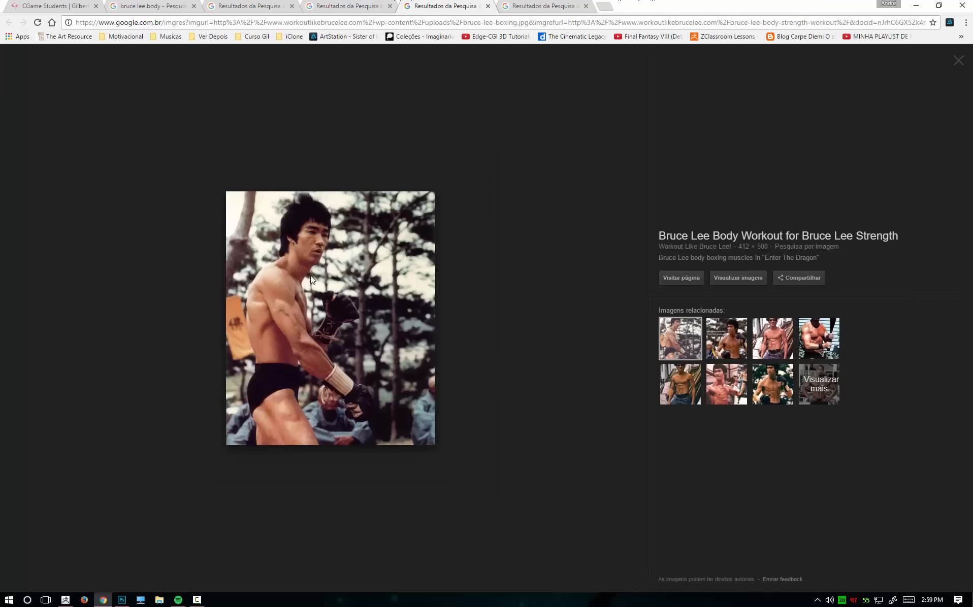
left_click(519, 5)
left_click(269, 6)
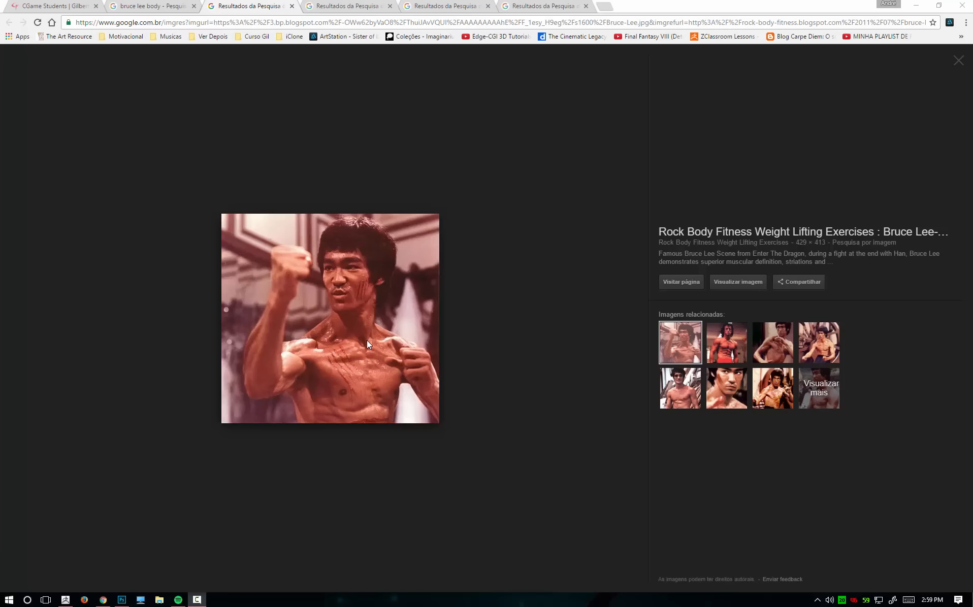
left_click(352, 6)
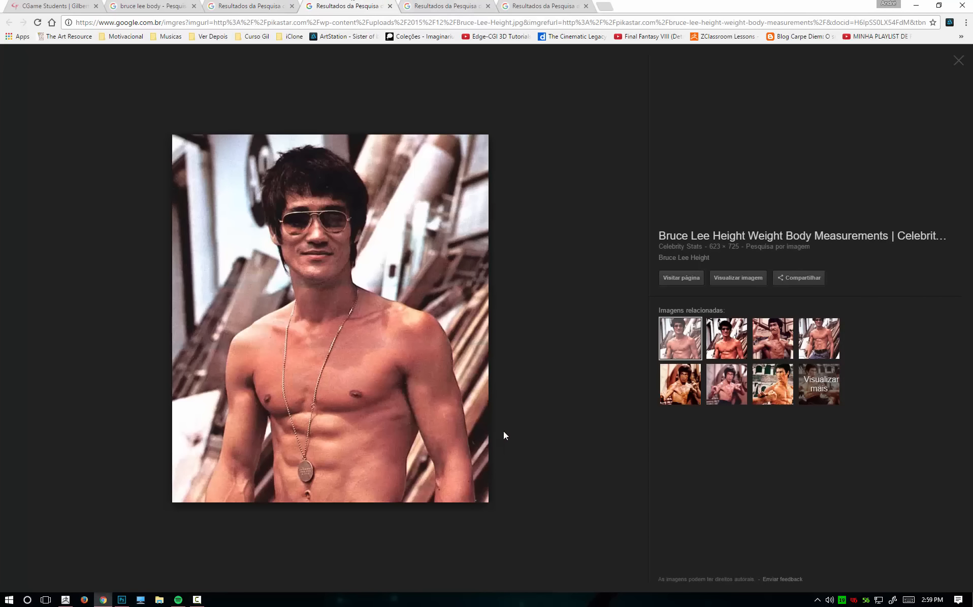
Mark the inner and outer contours of both lower arms on the Bruce Lee photo.
key("ctrl+shift")
left_click_drag(230, 425, 212, 509)
left_click_drag(255, 461, 245, 509)
left_click_drag(432, 453, 430, 509)
left_click_drag(471, 460, 472, 503)
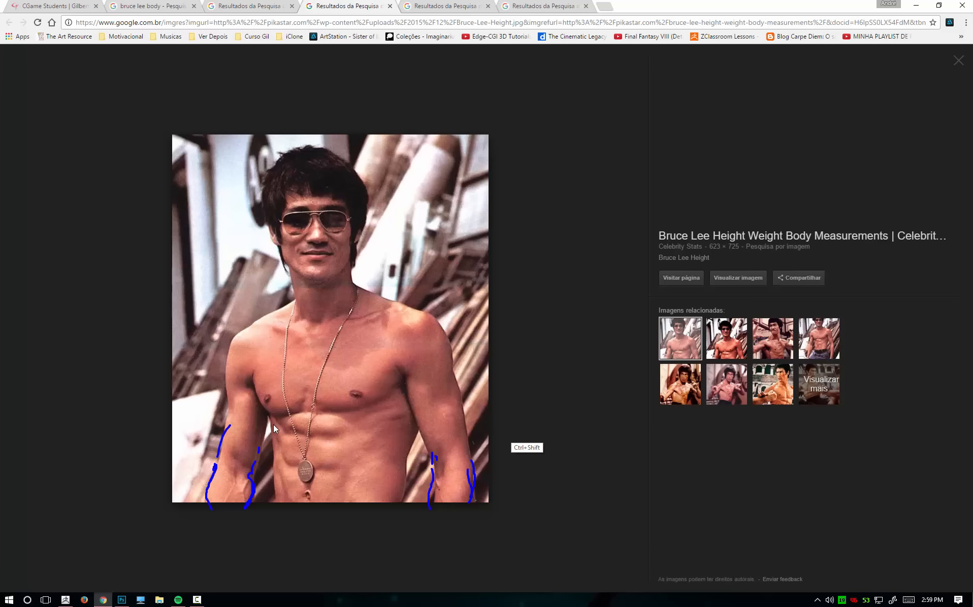
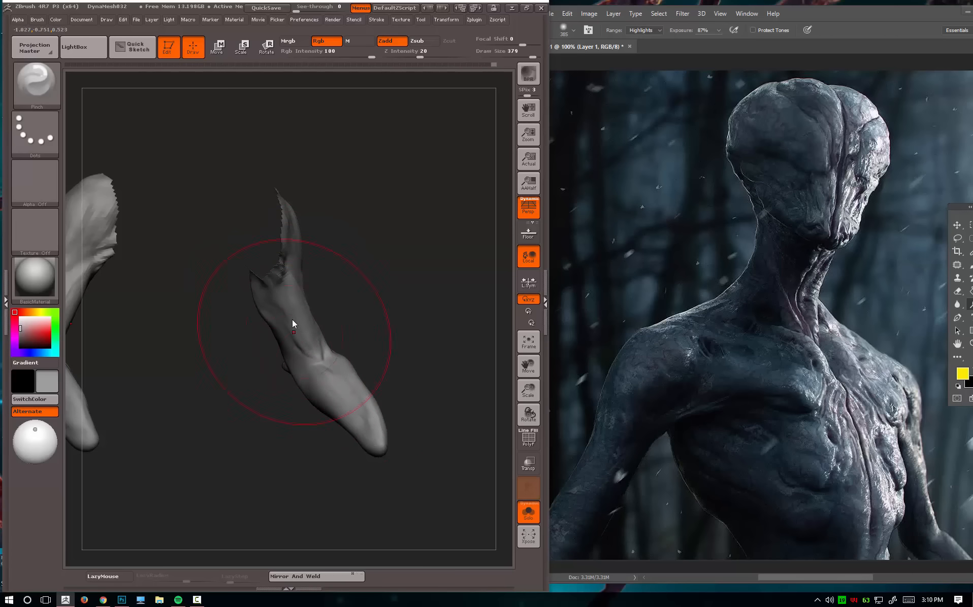
Slim the isolated arm around the upper arm and elbow with the Pinch brush, using sizes such as 293 and 365.
key("space")
left_click_drag(291, 316, 280, 315)
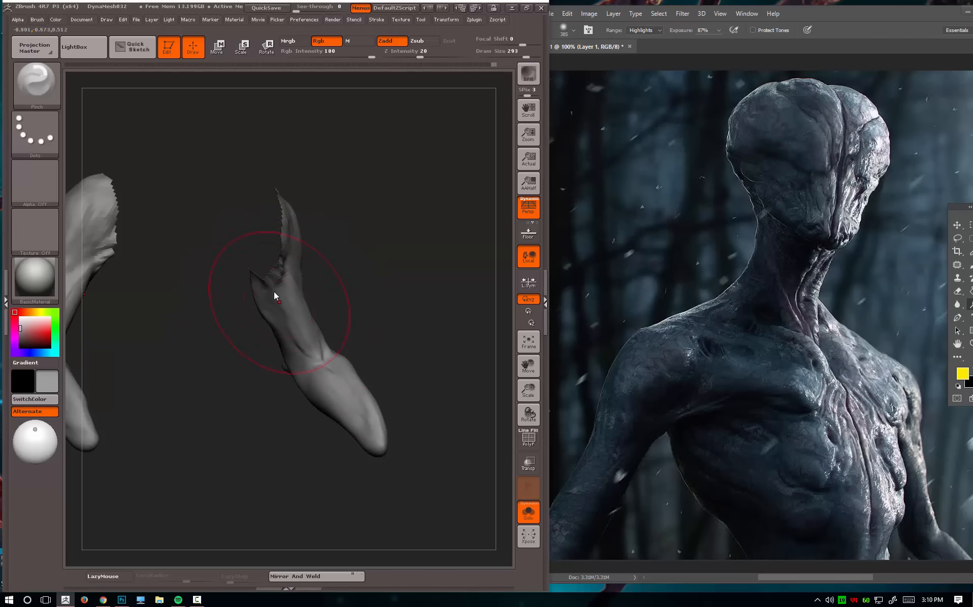
key("space")
left_click_drag(310, 353, 318, 353)
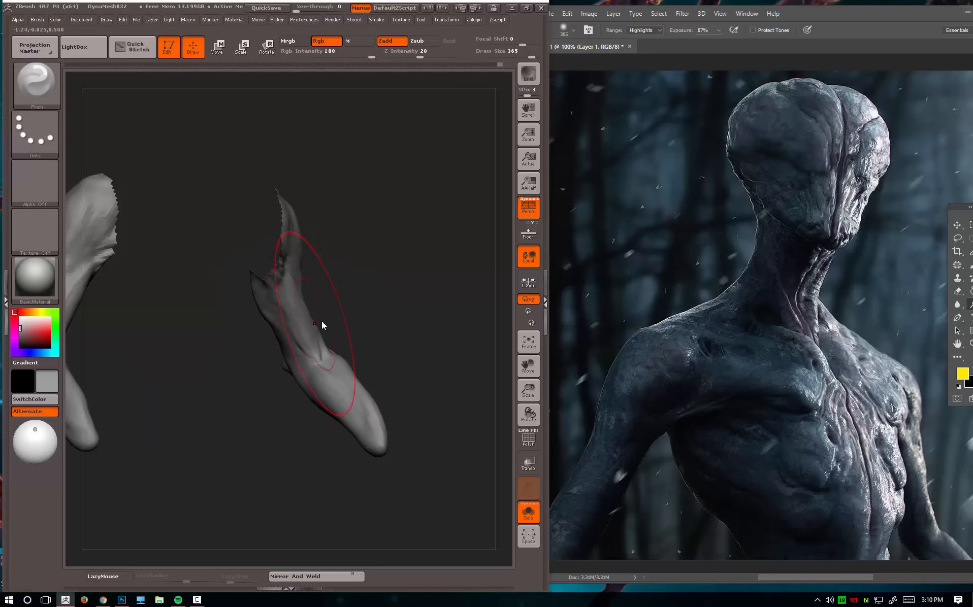
key("space")
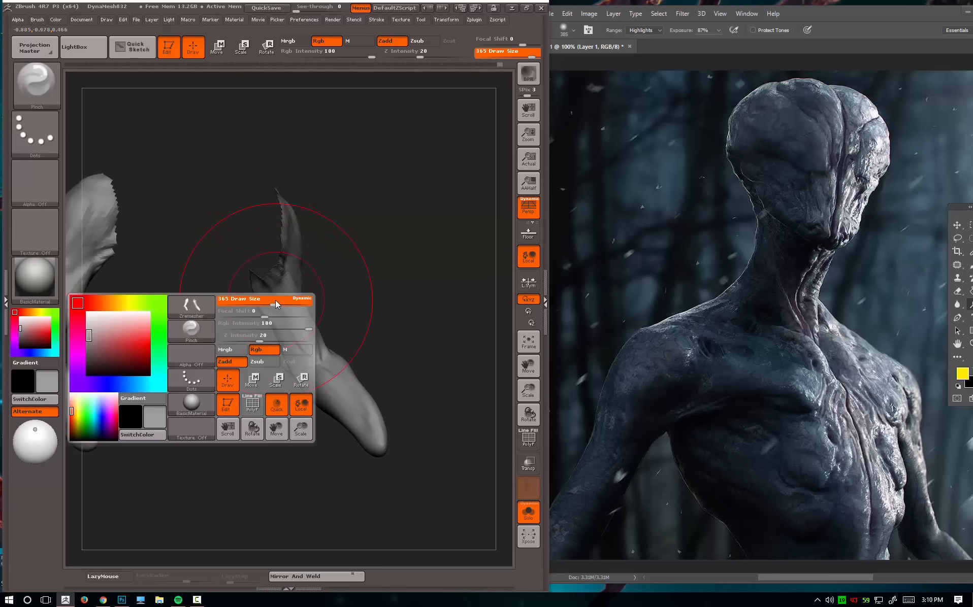
left_click_drag(275, 300, 267, 300)
Reshape the isolated upper arm's contour with the Move brush at size 101.
key("b")
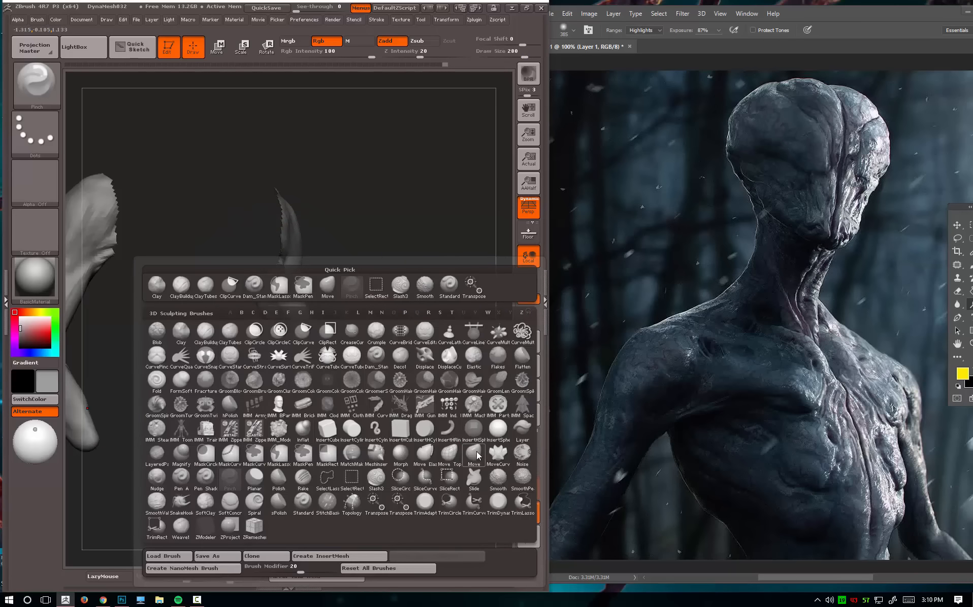
left_click(476, 455)
mouse_move(416, 325)
left_mouse_down("alt")
mouse_move(434, 349)
mouse_move(259, 321)
left_mouse_up("alt")
key("space")
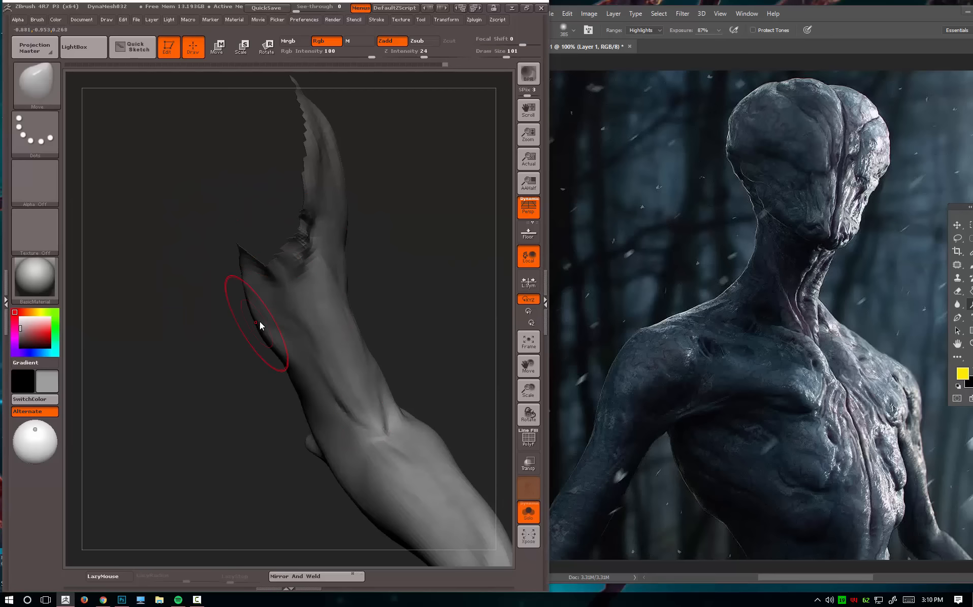
mouse_move(270, 361)
left_mouse_down("alt")
mouse_move(360, 342)
mouse_move(340, 307)
mouse_move(410, 353)
mouse_move(294, 354)
mouse_move(316, 364)
mouse_move(330, 352)
left_mouse_up("alt")
Build up and smooth the muscle forms between shoulder and elbow with the Clay brush at size 59.
key("b")
left_click(315, 360)
key("b")
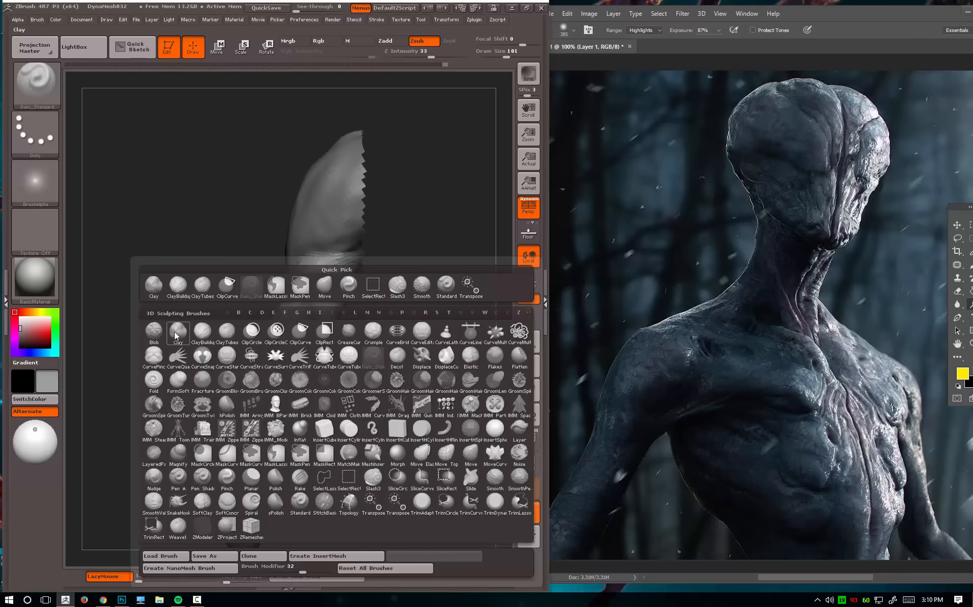
left_click(175, 333)
mouse_move(176, 341)
left_mouse_down()
mouse_move(350, 341)
mouse_move(315, 335)
mouse_move(290, 369)
left_mouse_up()
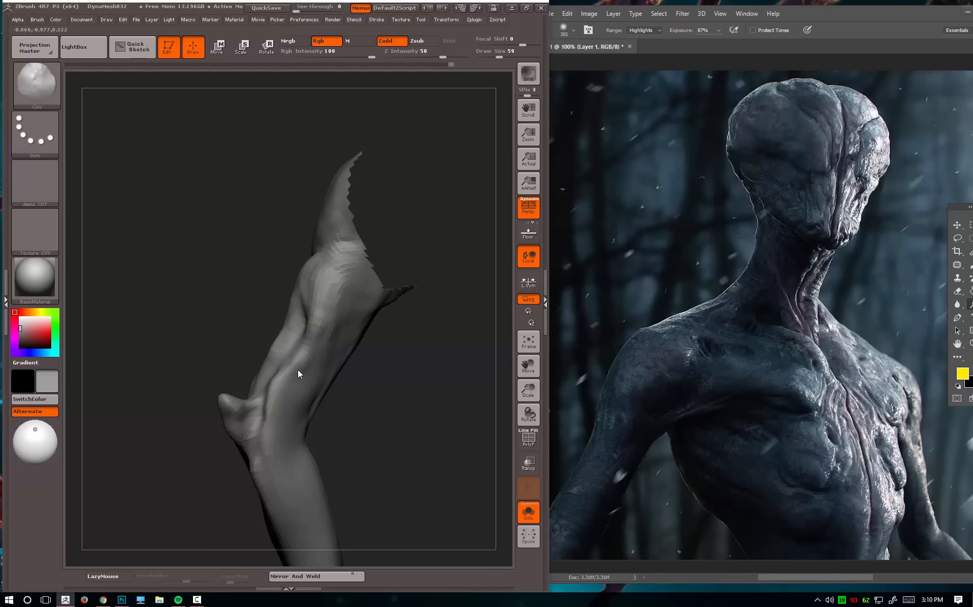
left_click_drag(223, 342, 346, 338)
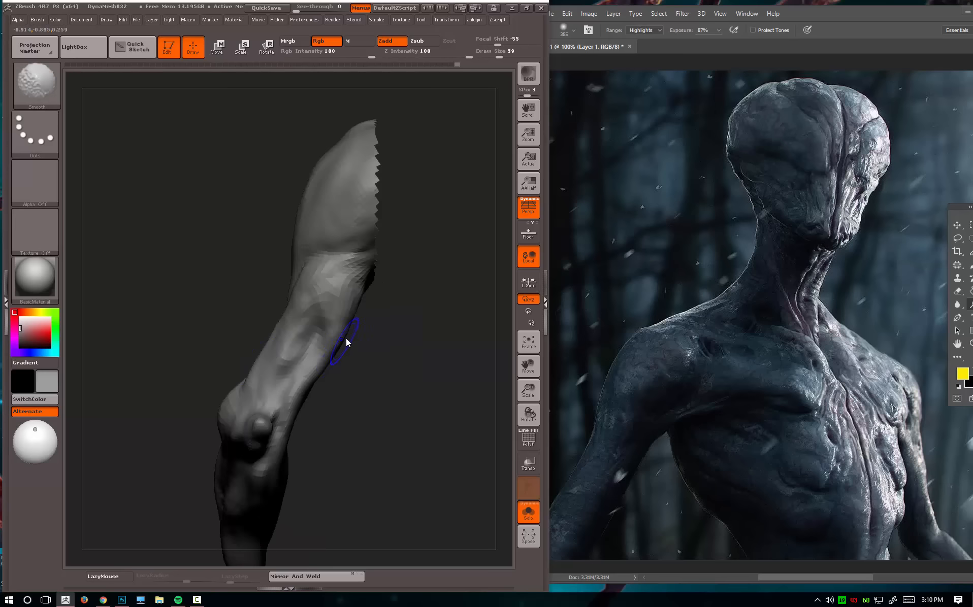
left_click_drag(273, 357, 288, 359)
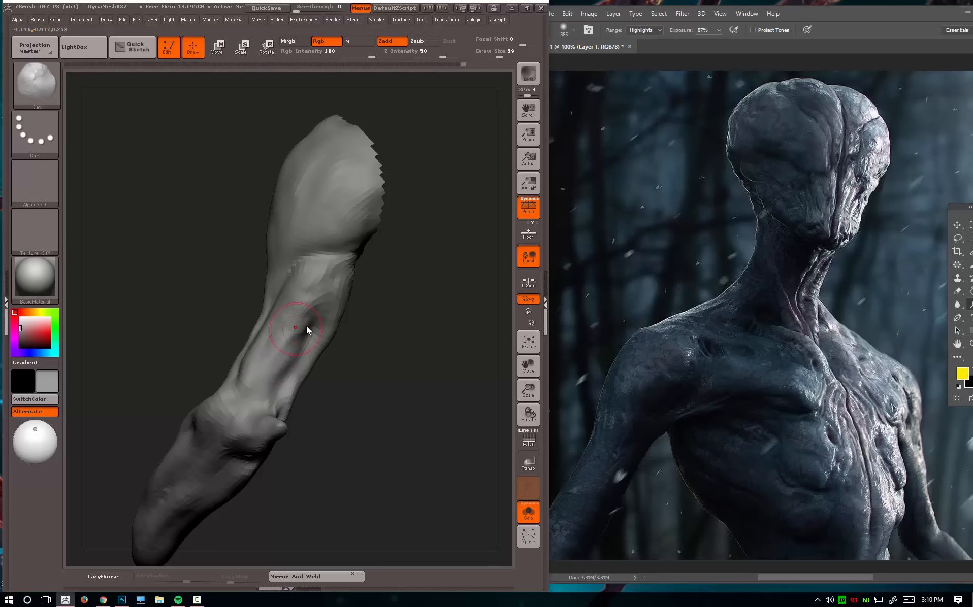
mouse_move(200, 343)
left_mouse_down()
mouse_move(213, 305)
mouse_move(352, 317)
mouse_move(402, 340)
mouse_move(382, 410)
left_mouse_up()
Reshape the forearm and its rounded end with the Move brush at size 120.
key("b")
key("m")
key("v")
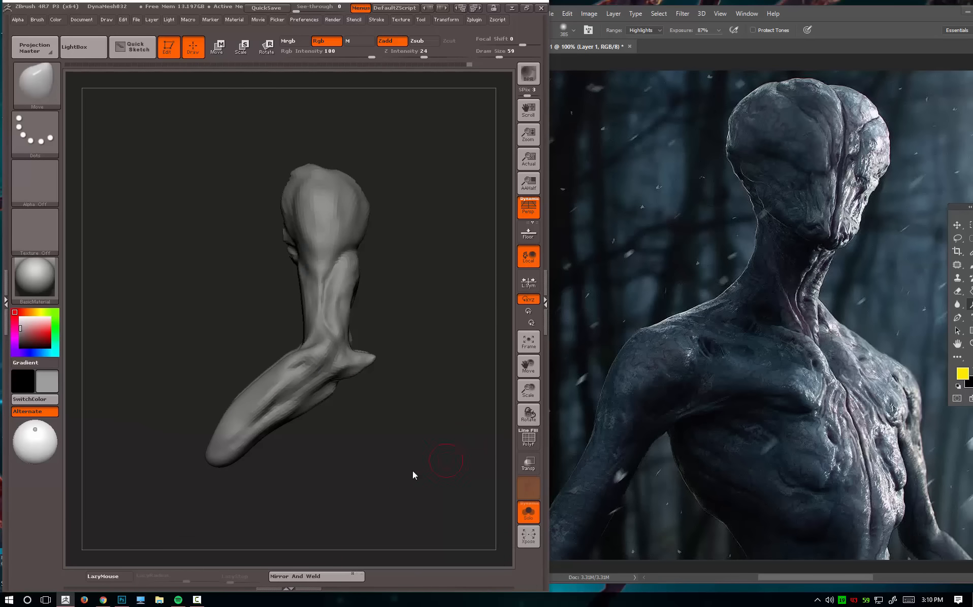
left_click_drag(412, 471, 260, 417)
key("bracketright")
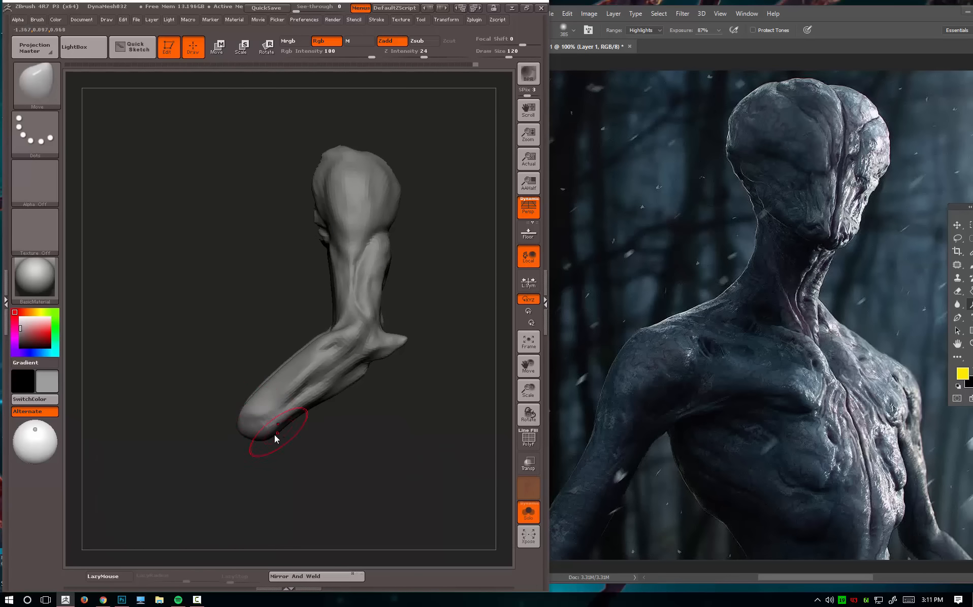
left_click_drag(275, 435, 275, 434)
mouse_move(295, 359)
left_mouse_down()
mouse_move(244, 408)
mouse_move(191, 403)
mouse_move(217, 407)
mouse_move(252, 381)
mouse_move(352, 342)
mouse_move(313, 347)
mouse_move(364, 386)
mouse_move(344, 362)
left_mouse_up()
Narrow the forearm with the Pinch brush at size 372 and unhide the rest of the body.
key("b")
key("p")
left_click(214, 476)
key("bracketright")
key("space")
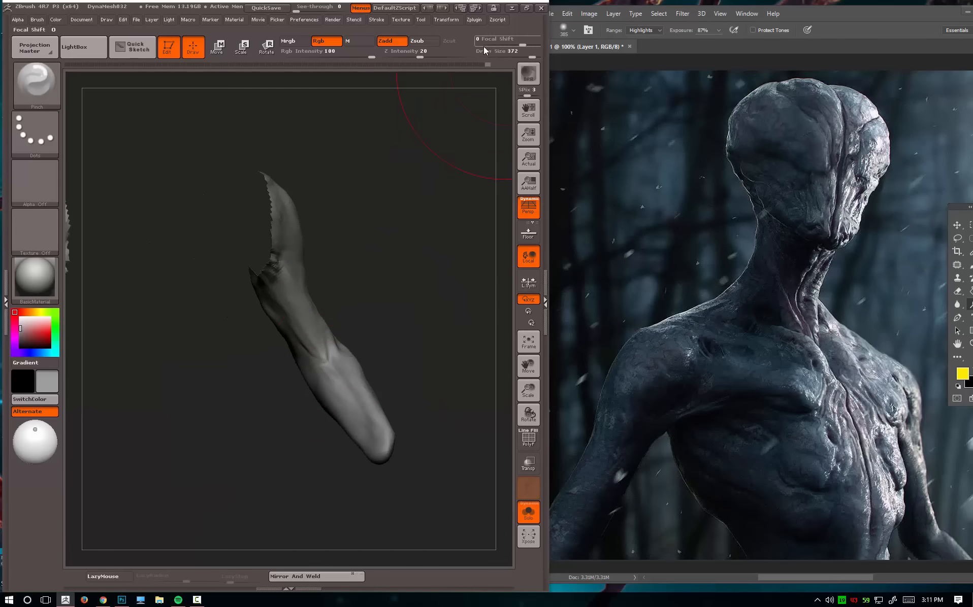
mouse_move(458, 64)
left_mouse_down()
mouse_move(407, 72)
mouse_move(468, 72)
mouse_move(403, 78)
mouse_move(608, 145)
left_mouse_up()
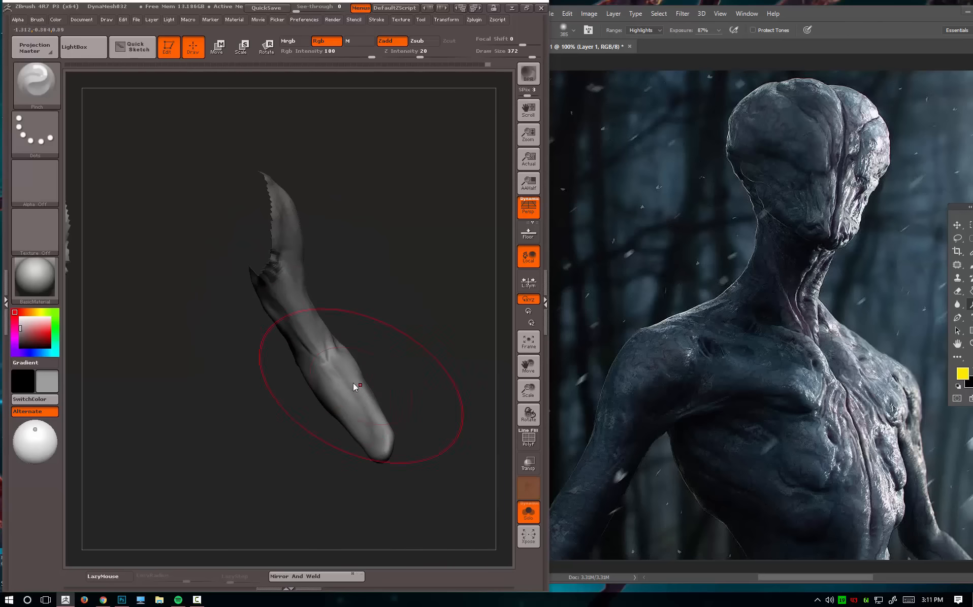
left_click_drag(417, 395, 388, 254, "alt")
left_click(388, 254, "ctrl+shift")
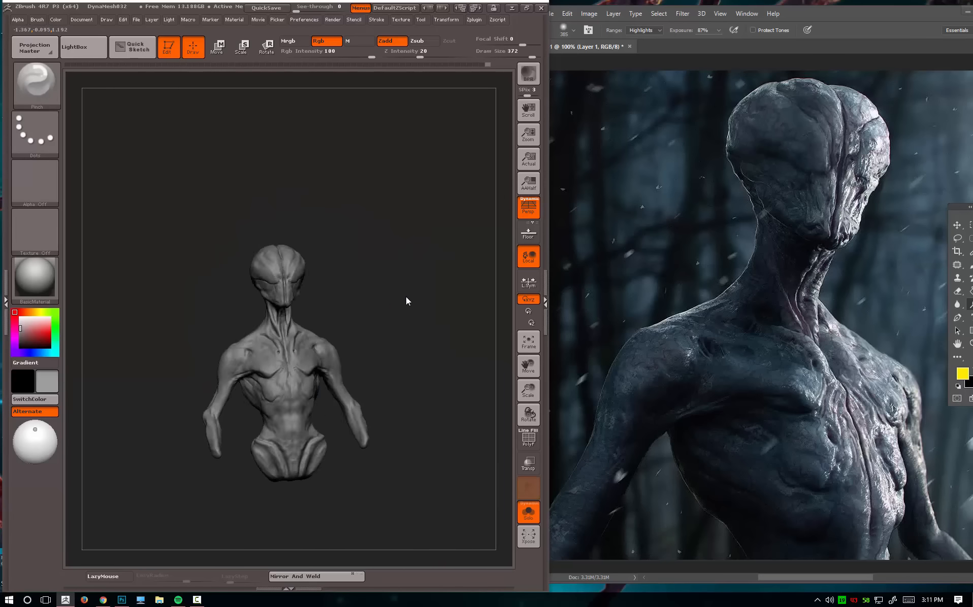
mouse_move(406, 296)
left_mouse_down("alt")
mouse_move(432, 290)
mouse_move(404, 273)
mouse_move(431, 312)
left_mouse_up("alt")
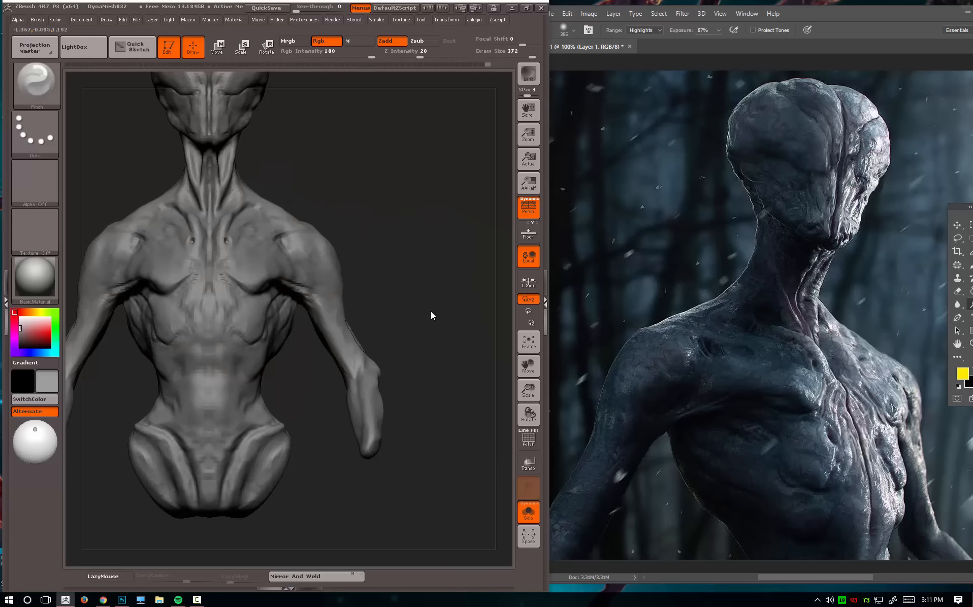
Adjust the arm's silhouette from the front with the Move brush at size 182.
key("b")
left_click(469, 453)
mouse_move(455, 355)
left_mouse_down("alt")
mouse_move(419, 300)
mouse_move(383, 322)
mouse_move(394, 326)
left_mouse_up("alt")
key("space")
key("bracketleft")
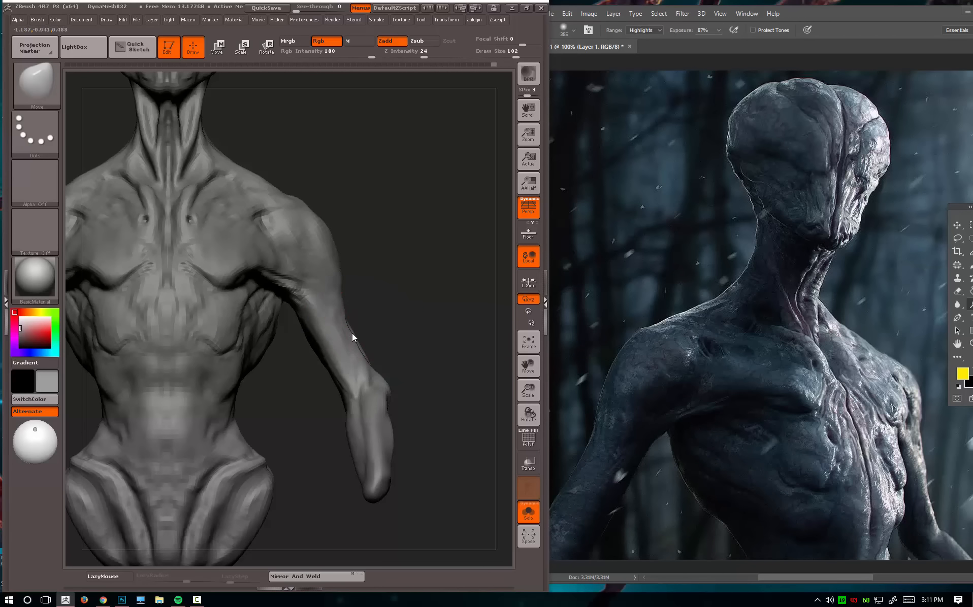
key("f")
mouse_move(364, 253)
left_mouse_down()
mouse_move(375, 271)
mouse_move(318, 344)
left_mouse_up()
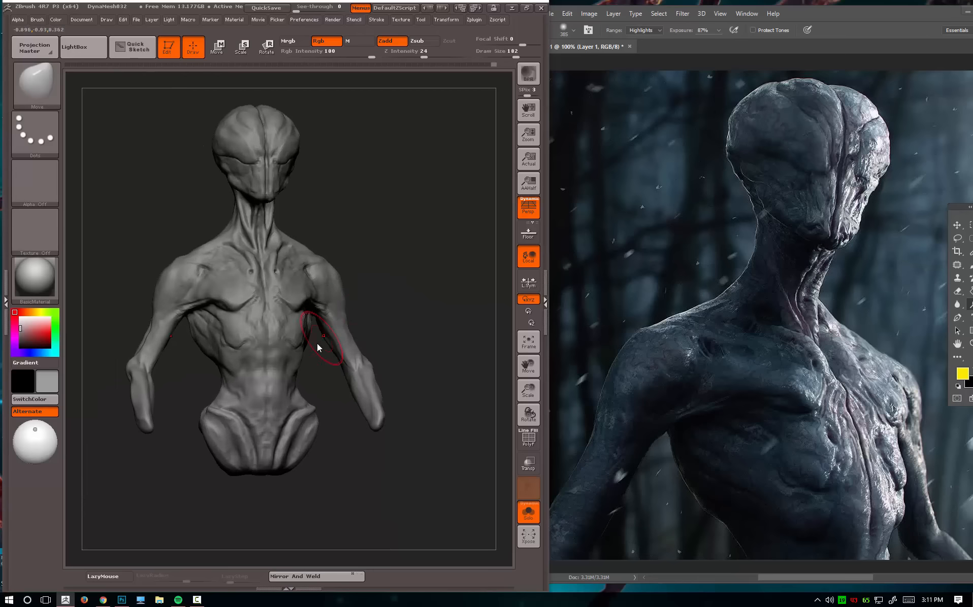
Mask the torso from the lower chest to the waist with the MaskLasso brush.
key("ctrl")
key("ctrl")
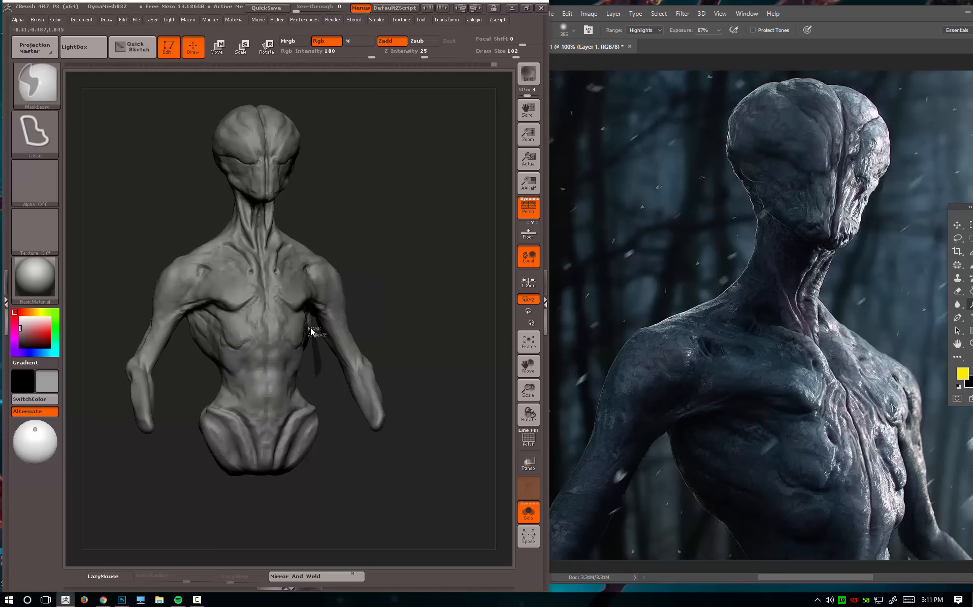
mouse_move(280, 405)
left_mouse_down("ctrl")
mouse_move(324, 366)
mouse_move(315, 300)
mouse_move(232, 277)
left_mouse_up("ctrl")
mouse_move(380, 296)
left_mouse_down("alt")
mouse_move(439, 265)
mouse_move(436, 278)
mouse_move(317, 378)
mouse_move(362, 348)
mouse_move(320, 373)
left_mouse_up("alt")
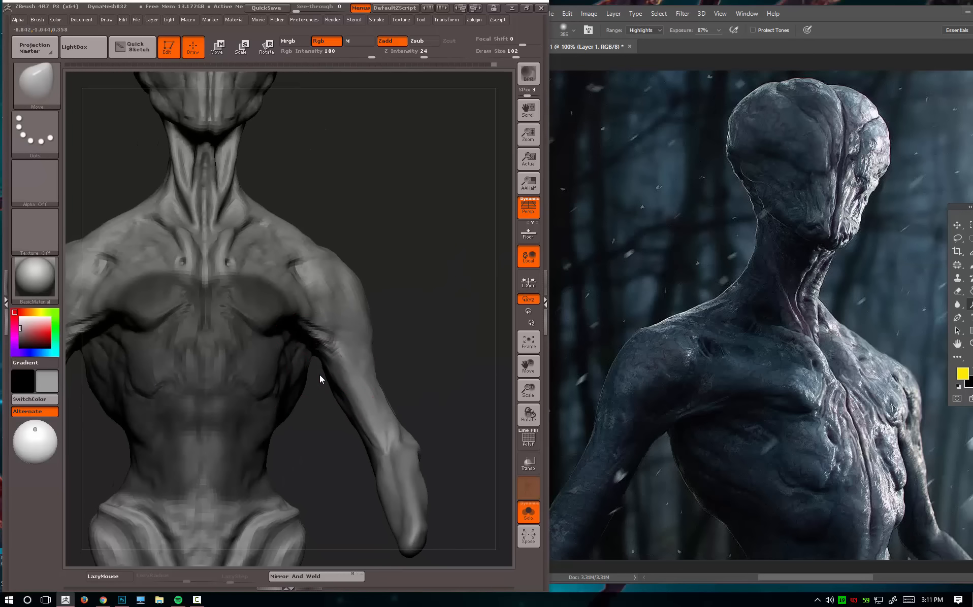
Refine the unmasked arm near the armpit with the Move brush at size 120, and clear the torso mask.
mouse_move(415, 335)
left_mouse_down()
mouse_move(334, 326)
mouse_move(328, 374)
mouse_move(303, 375)
left_mouse_up()
key("space")
right_click_drag(303, 376, 335, 373)
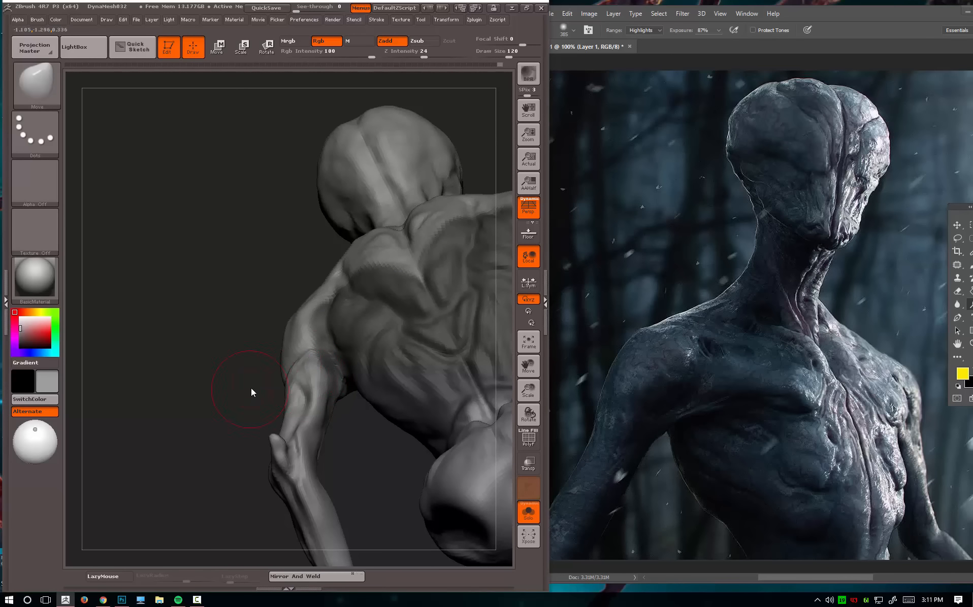
mouse_move(251, 387)
left_mouse_down()
mouse_move(306, 310)
mouse_move(405, 303)
mouse_move(395, 308)
mouse_move(384, 275)
mouse_move(399, 357)
mouse_move(411, 324)
mouse_move(441, 293)
mouse_move(422, 276)
mouse_move(458, 219)
mouse_move(339, 307)
left_mouse_up()
key("ctrl")
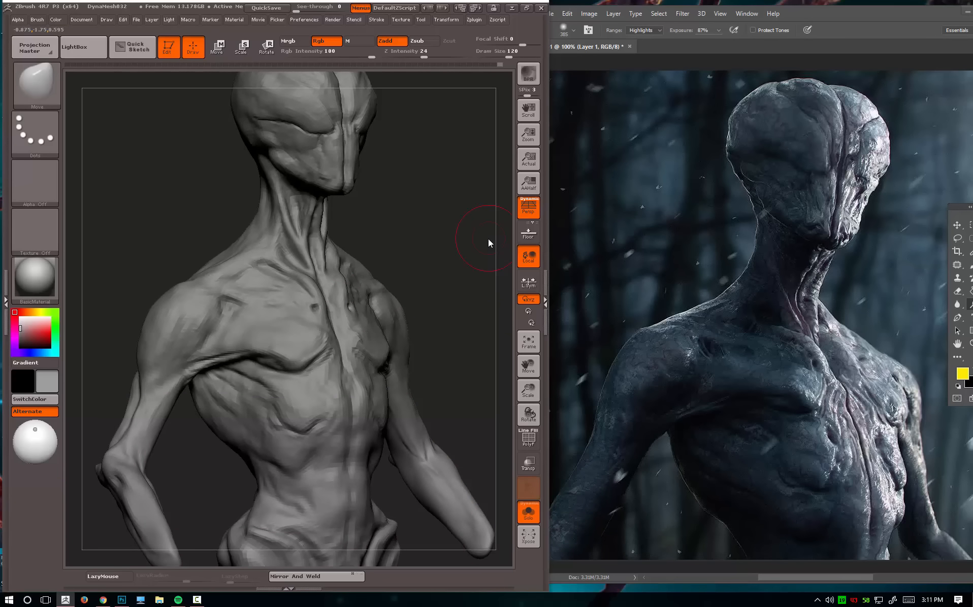
Mark the lower inner edge of the chest muscle on the sculpt and compare it with the reference.
key("ctrl+shift")
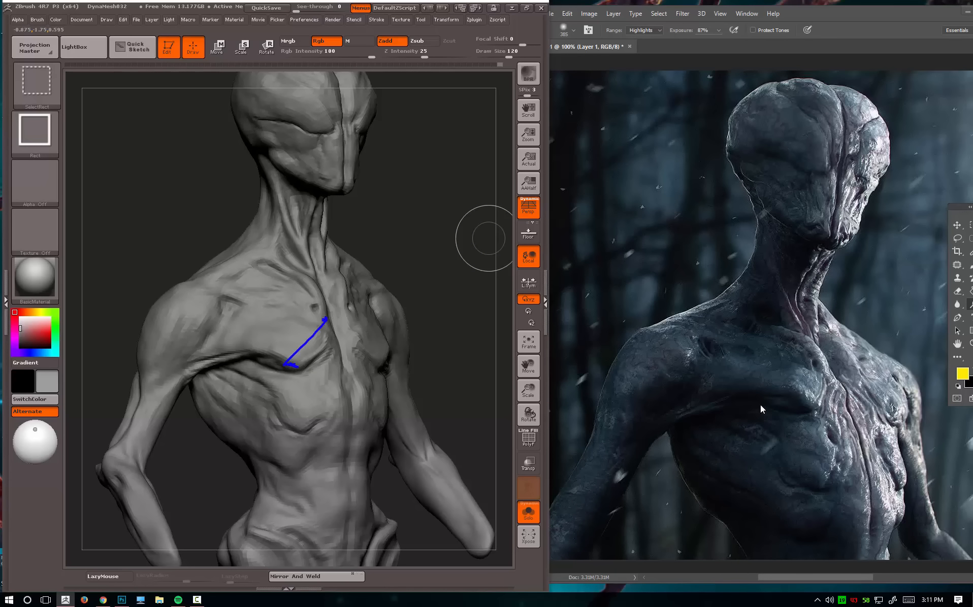
left_click(812, 409)
key("ctrl+shift+d")
Reshape the inner lower corner of the chest muscle beside the sternum with the Move brush at sizes 124 and 80.
left_click_drag(453, 299, 438, 301)
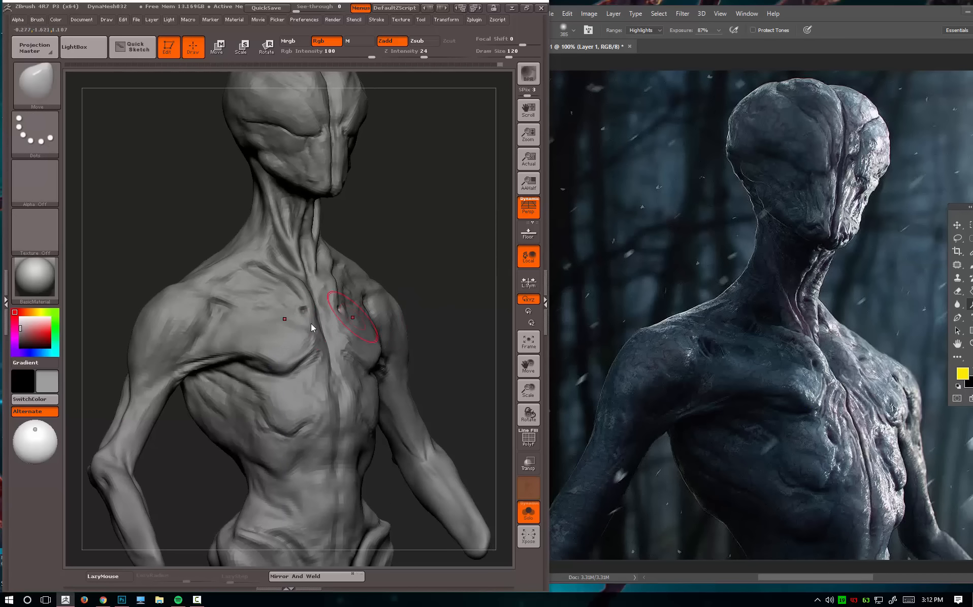
key("space")
left_click(311, 351)
left_click_drag(422, 264, 407, 265)
left_click_drag(302, 351, 312, 349)
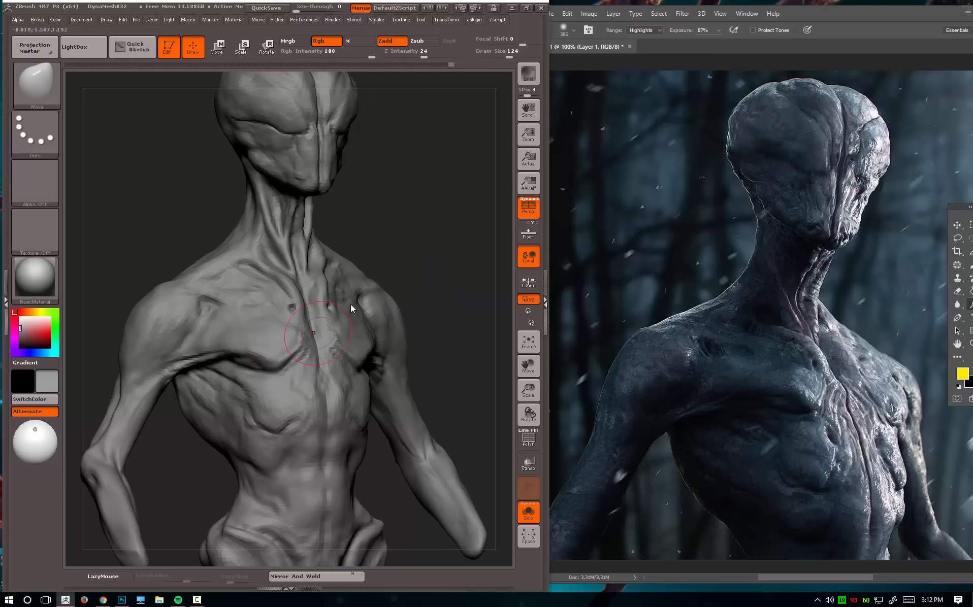
left_click_drag(409, 257, 405, 256)
mouse_move(268, 361)
left_mouse_down()
mouse_move(303, 338)
mouse_move(276, 349)
mouse_move(300, 349)
left_mouse_up()
key("bracketleft")
key("bracketleft")
key("bracketleft")
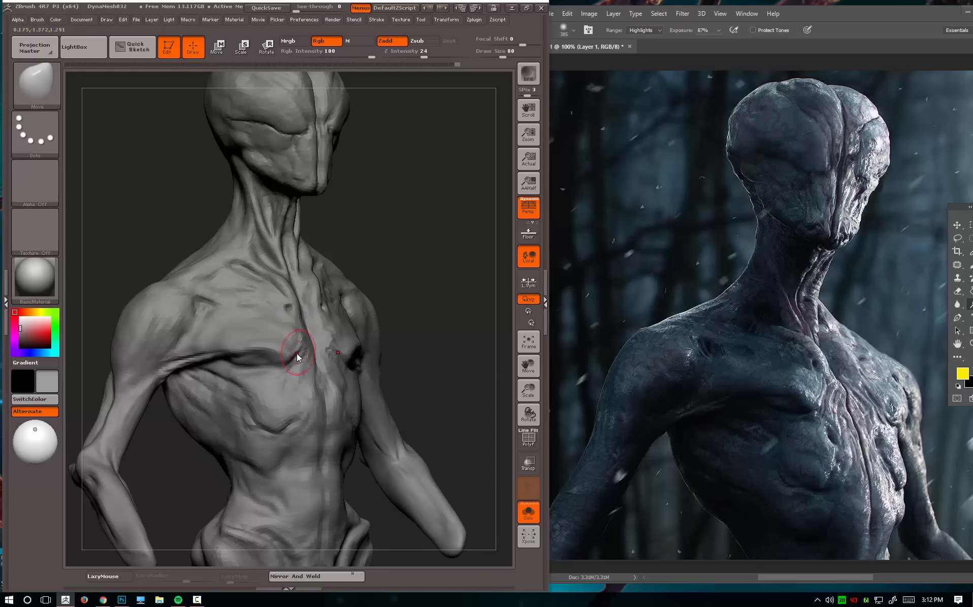
Add volume to the chest muscle's inner lower edge with the Clay brush at size 80.
key("b")
key("c")
key("l")
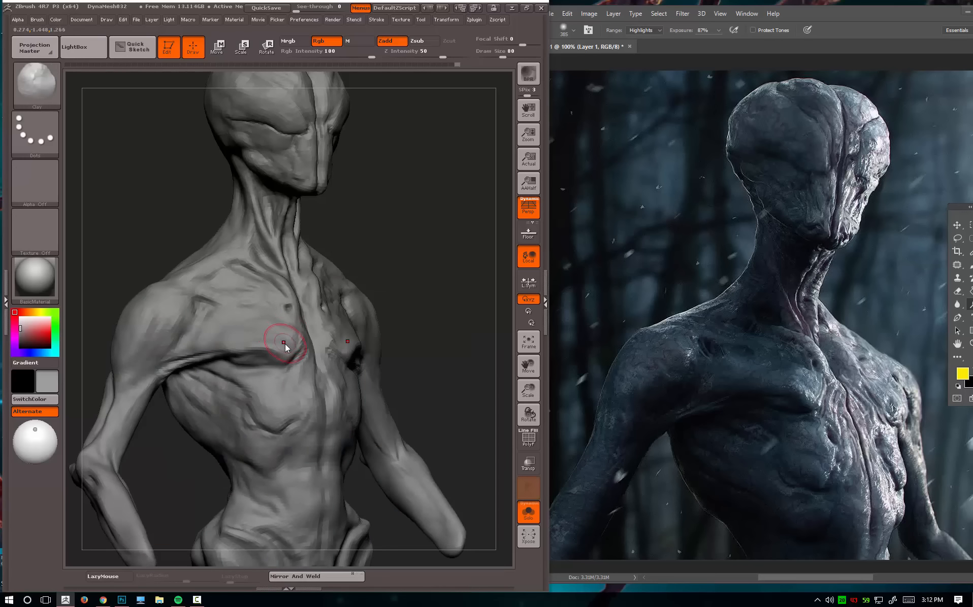
mouse_move(274, 345)
left_mouse_down()
mouse_move(305, 347)
mouse_move(285, 334)
mouse_move(246, 346)
mouse_move(299, 332)
mouse_move(307, 350)
left_mouse_up()
Carve creases beneath the chest muscle near the sternum with the Dam_Standard brush at size 80.
key("b")
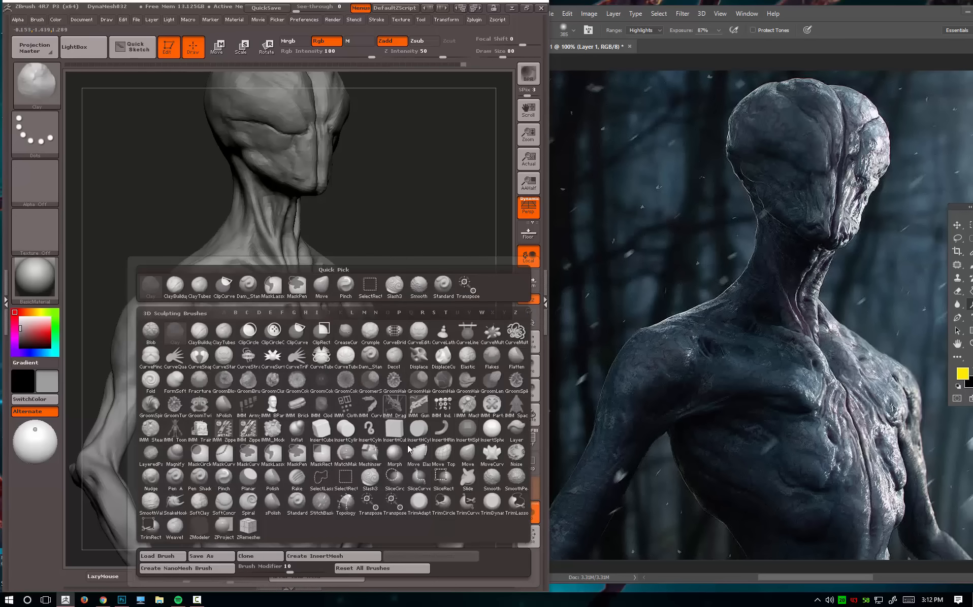
left_click(374, 362)
mouse_move(447, 285)
left_mouse_down("alt")
mouse_move(445, 309)
mouse_move(260, 364)
mouse_move(309, 364)
left_mouse_up("alt")
left_click_drag(460, 228, 423, 165, "alt")
left_click(310, 367)
left_click_drag(312, 365, 312, 367)
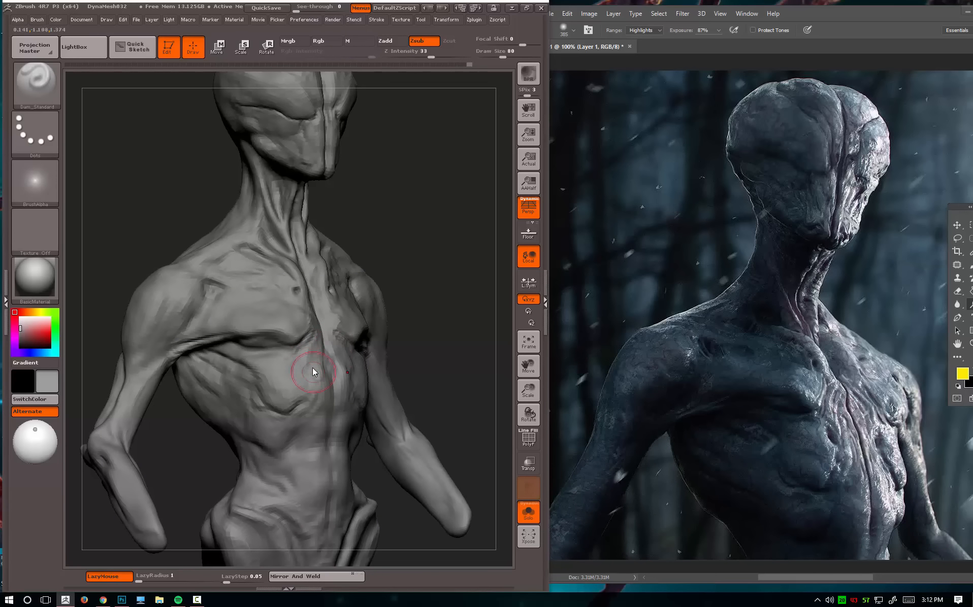
Dig a small pit beside the sternum below the chest muscle with the Dam_Standard brush at size 49.
key("space")
left_click_drag(311, 371, 314, 367)
left_click_drag(417, 341, 409, 244, "alt")
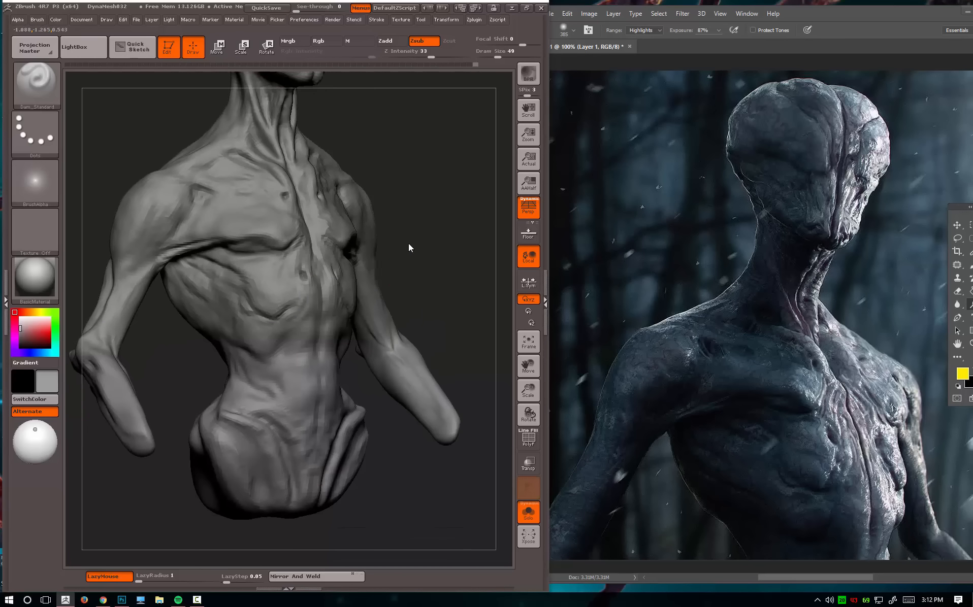
Deepen the crease along the lower rib margin with the Dam_Standard brush at size 136.
left_click_drag(452, 277, 448, 298, "alt")
key("]")
key("]")
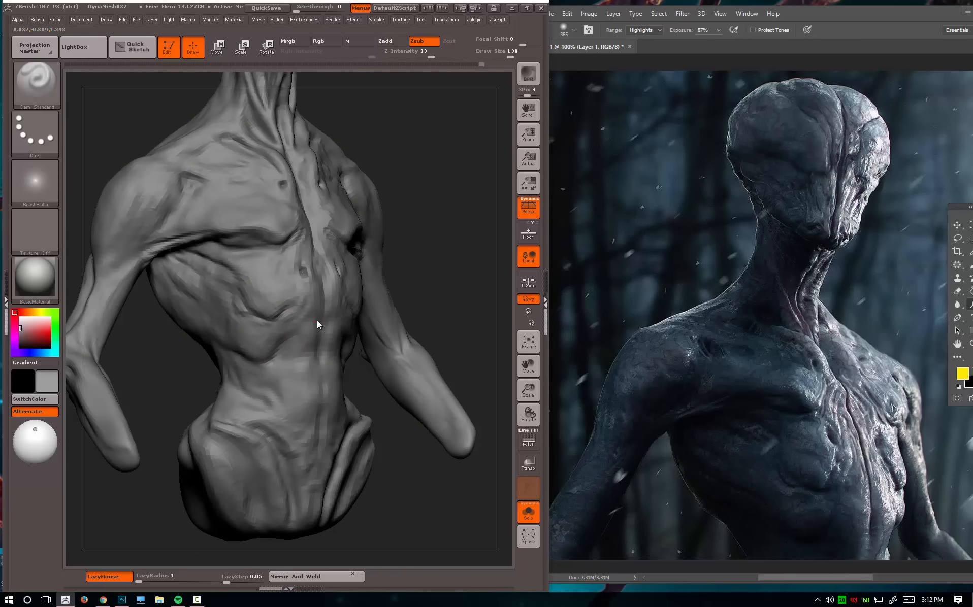
left_click_drag(444, 233, 452, 266, "alt")
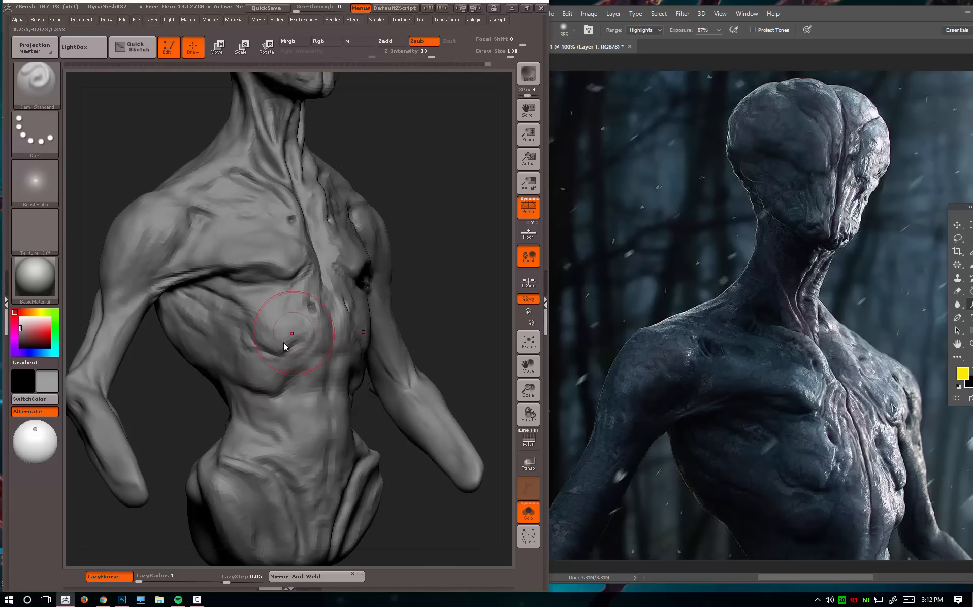
key("[")
Add volume to the ribcage forms below the chest with the Standard brush, reducing its size to 94 and 71.
key("b")
key("s")
key("t")
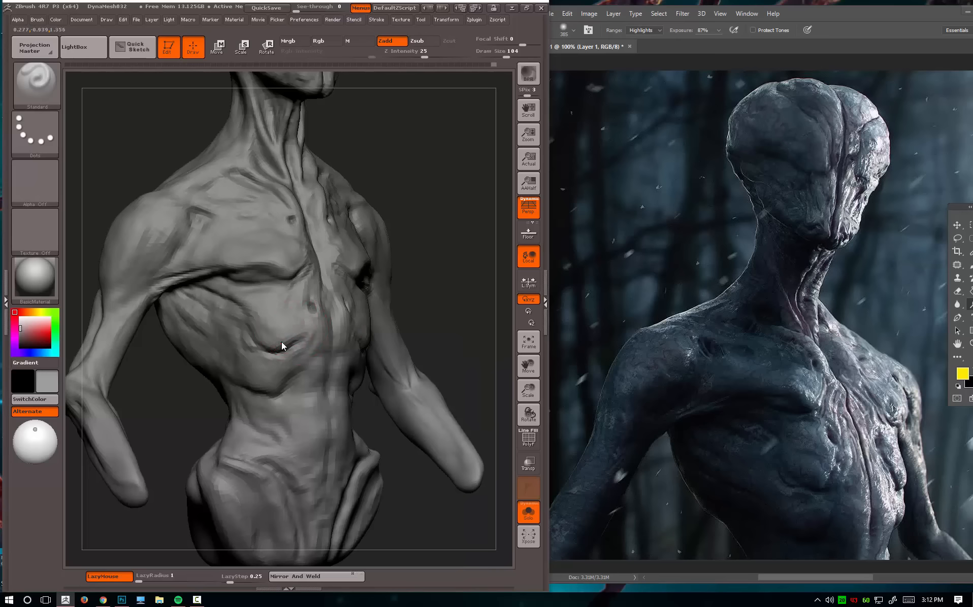
key("space")
left_click_drag(434, 278, 428, 301)
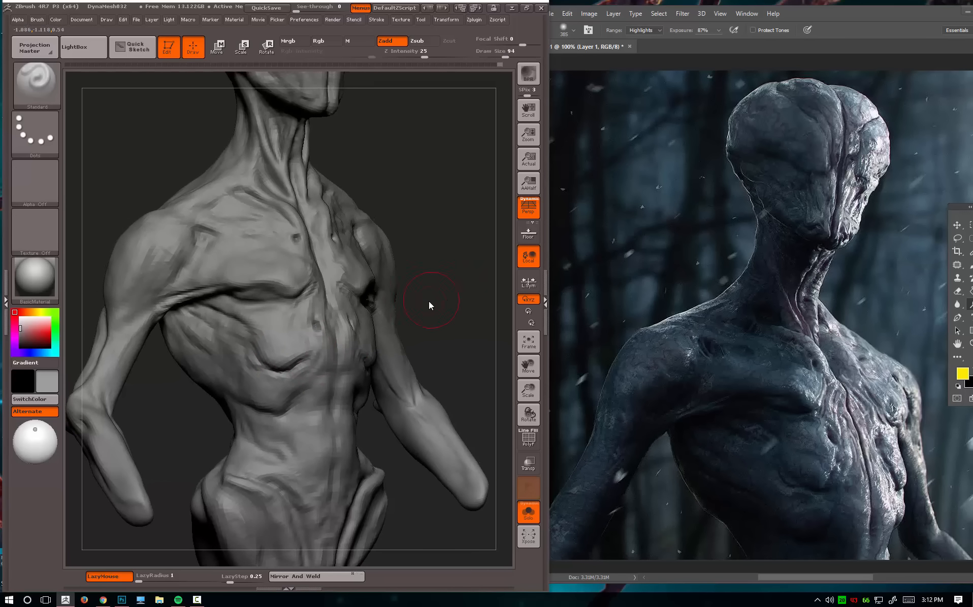
key("space")
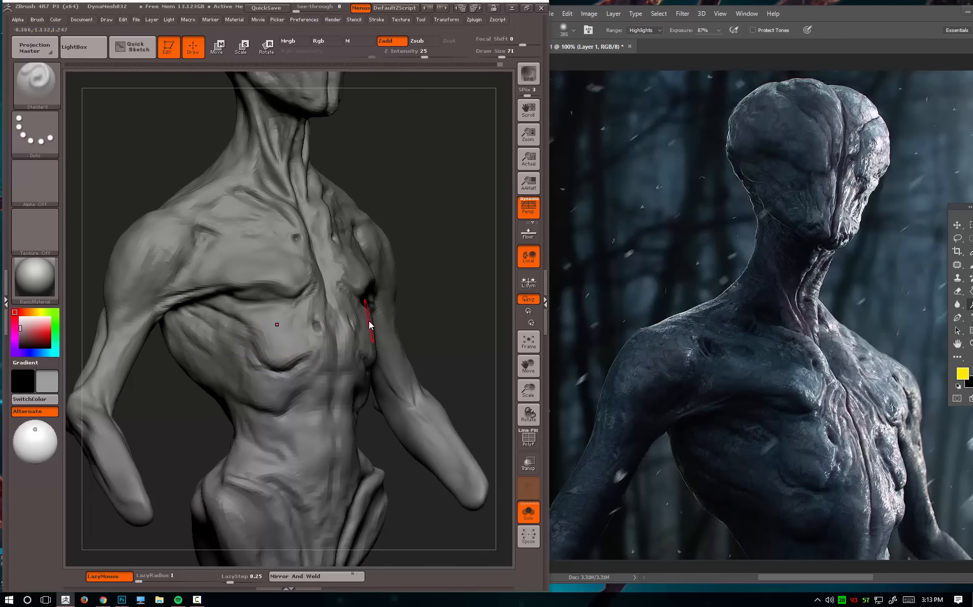